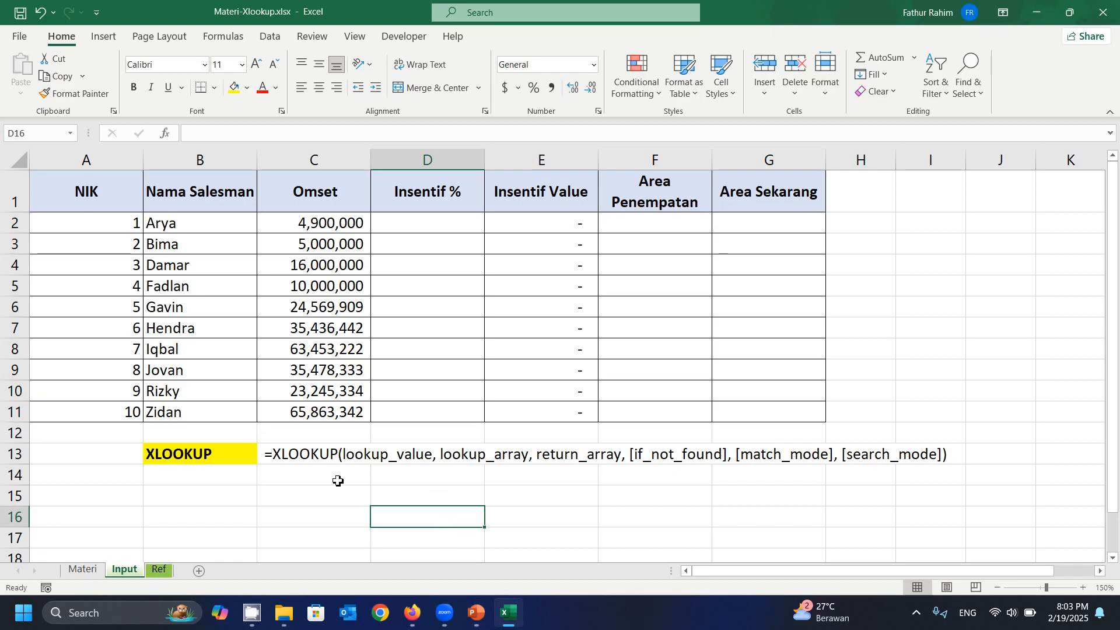
Review the XLOOKUP syntax in C13 and the Omset and Nama Salesman columns on the Input sheet
left_click(298, 458)
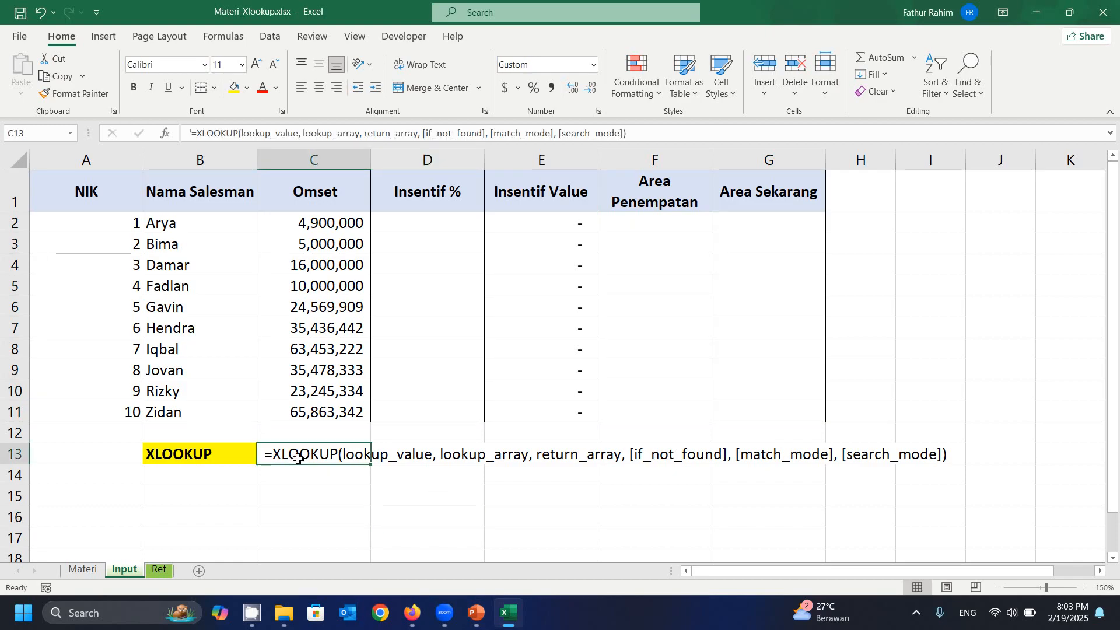
key("Up")
key("Down")
key("Up")
key("Up")
key("Up")
key("Up")
key("Up")
key("Up")
key("Up")
key("Up")
key("Up")
key("Up")
key("Up")
key("Up")
key("Down")
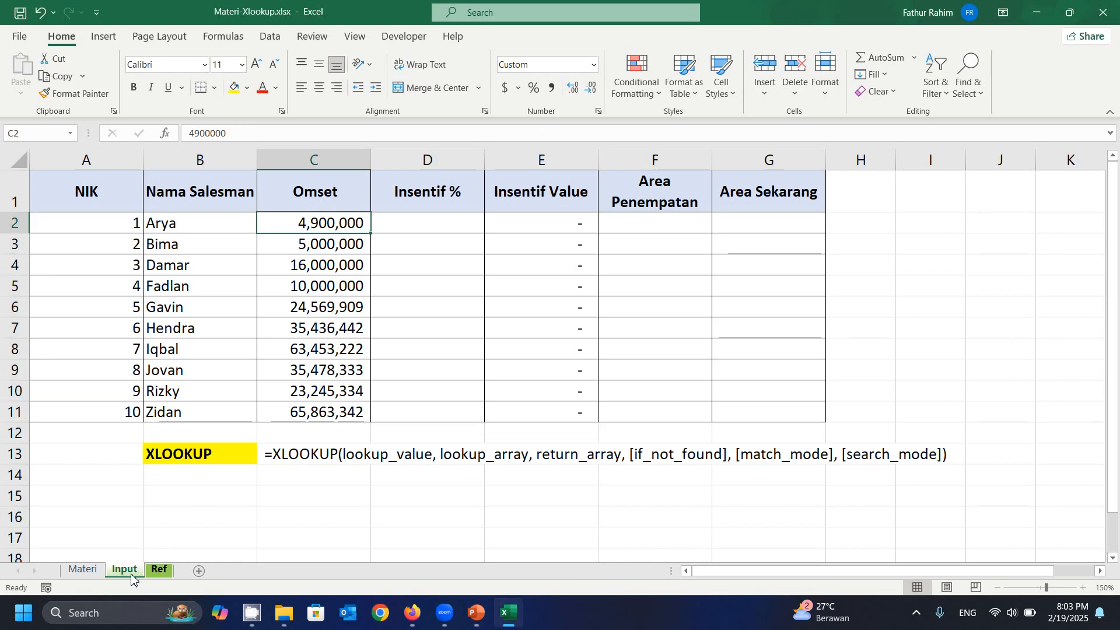
left_click(226, 378)
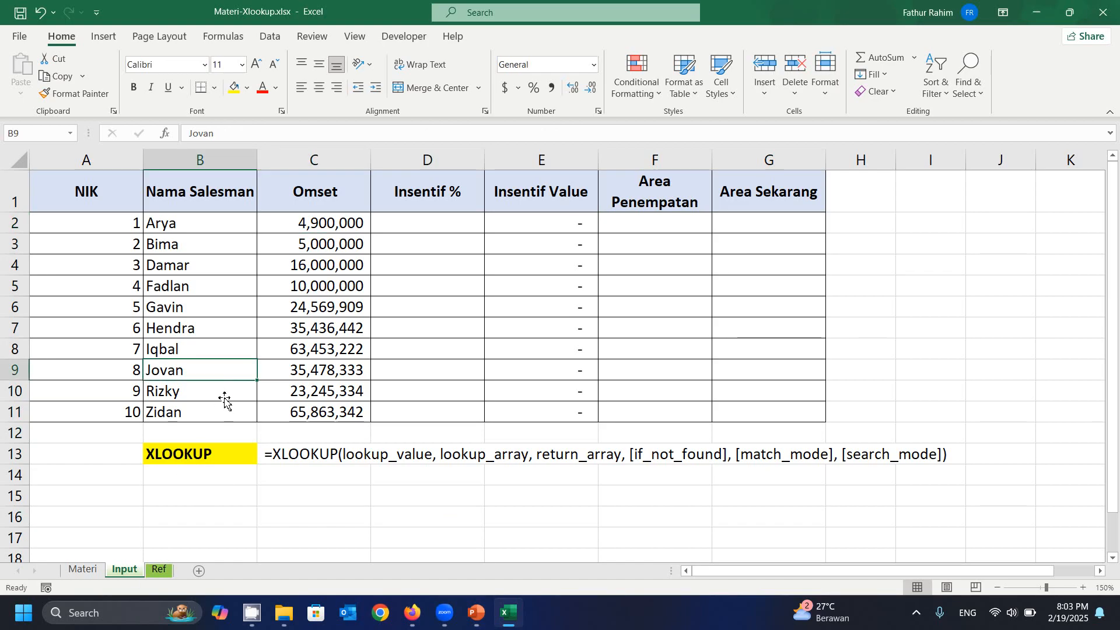
Compare the Input sheet's Insentif % and area columns with the placement and incentive tables on the Ref sheet
left_click(158, 569)
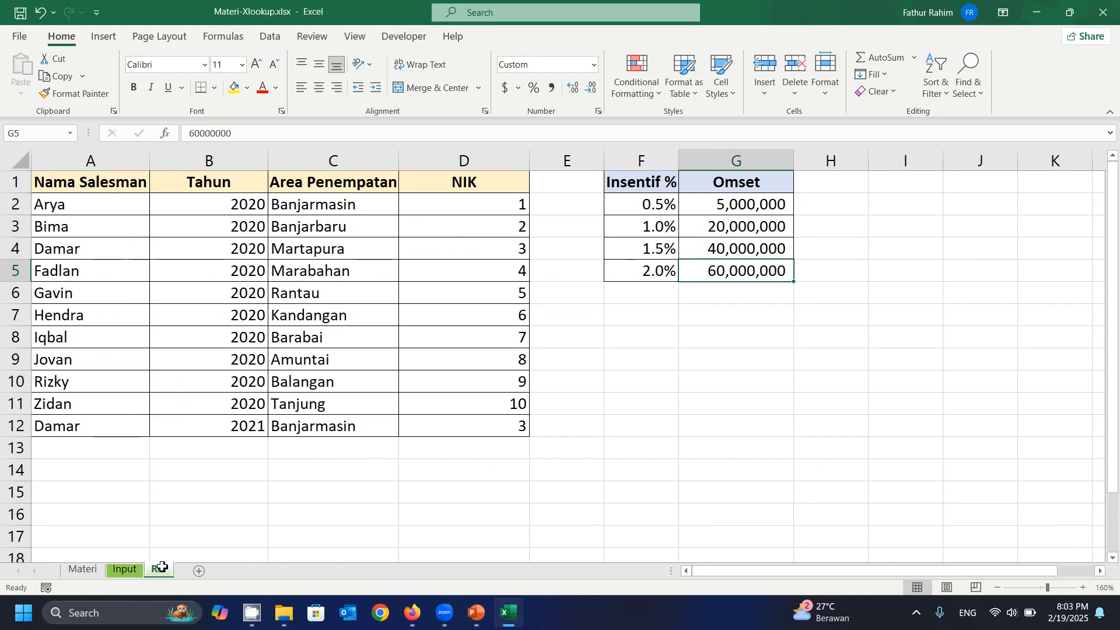
left_click(125, 570)
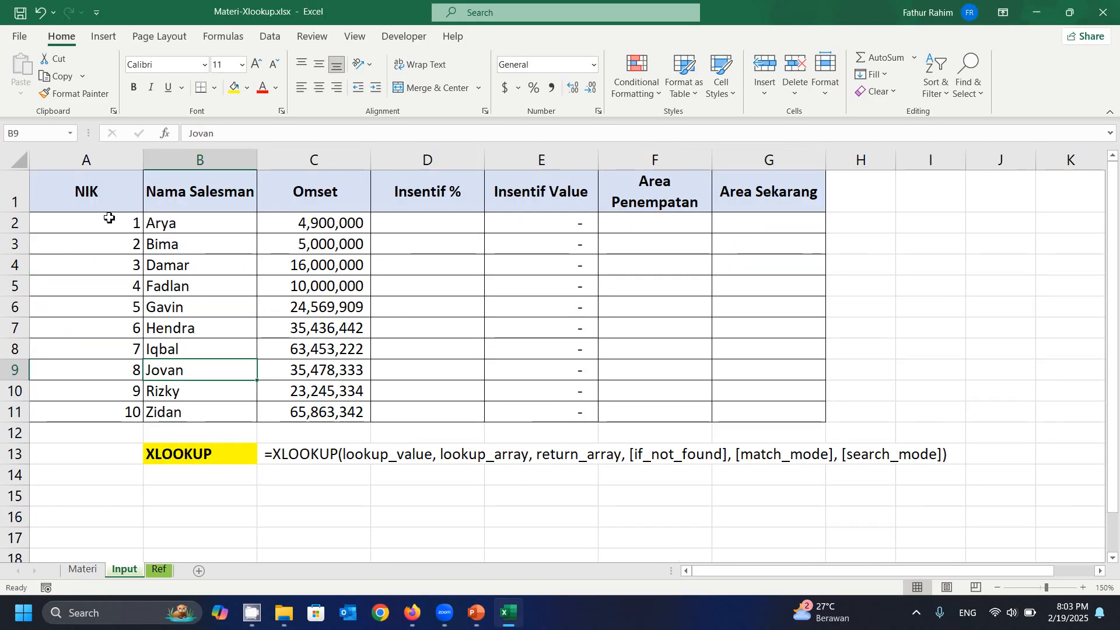
left_click(336, 248)
left_click(430, 220)
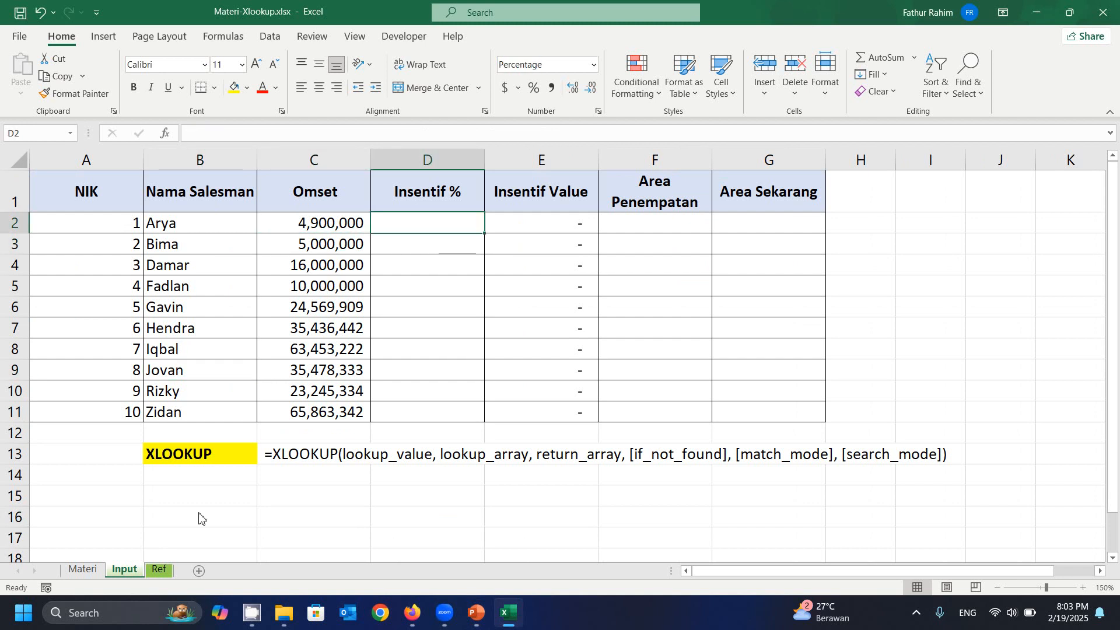
left_click(165, 559)
left_click(160, 570)
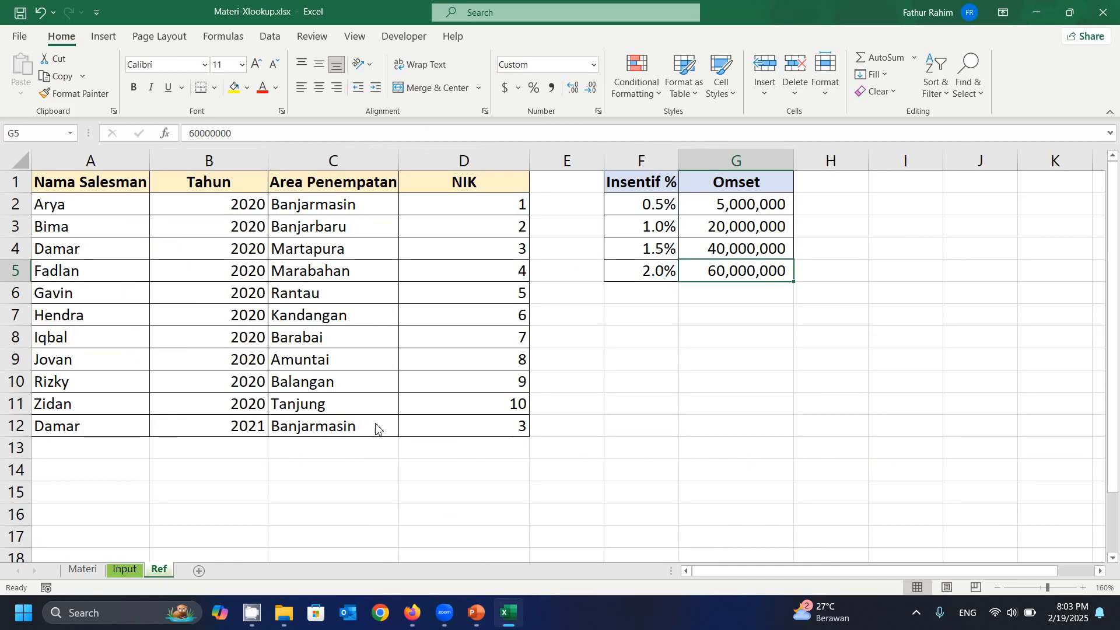
left_click(729, 201)
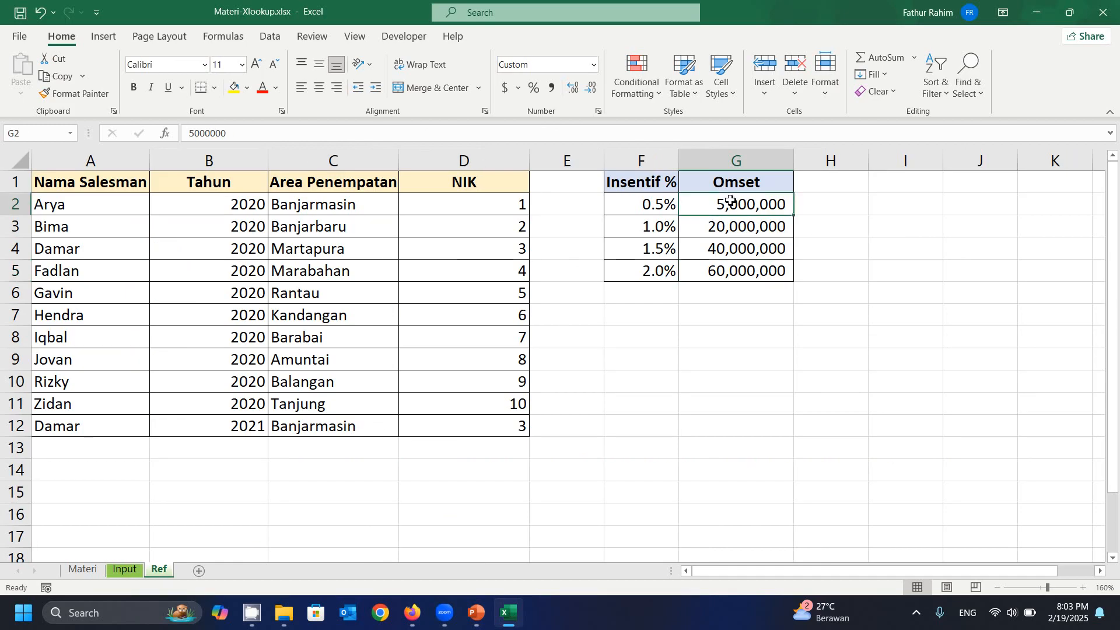
left_click(718, 269)
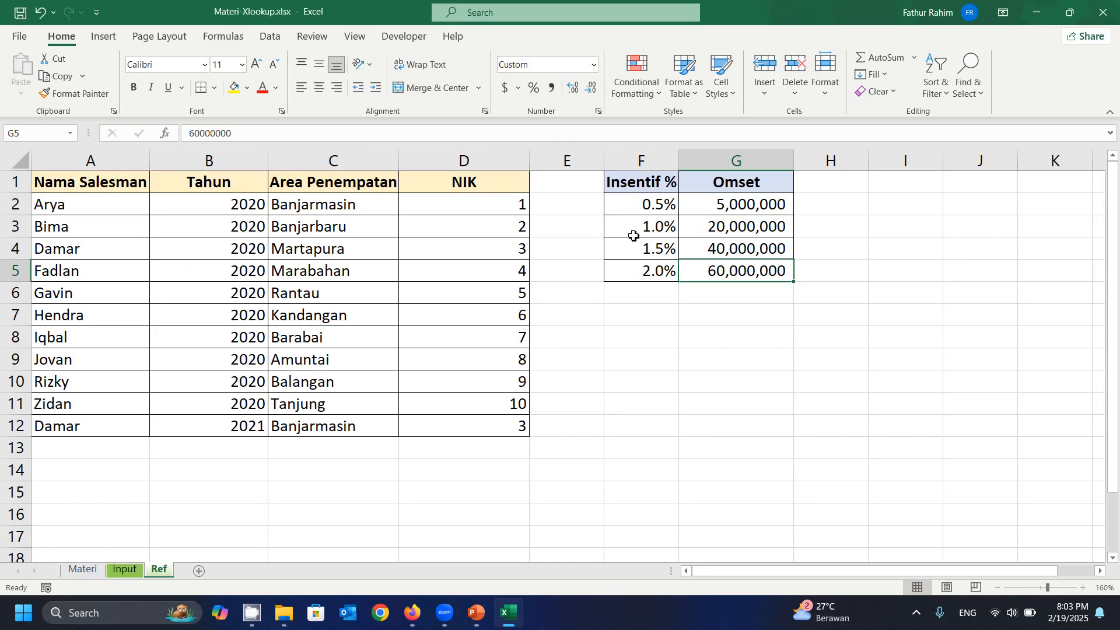
left_click(124, 570)
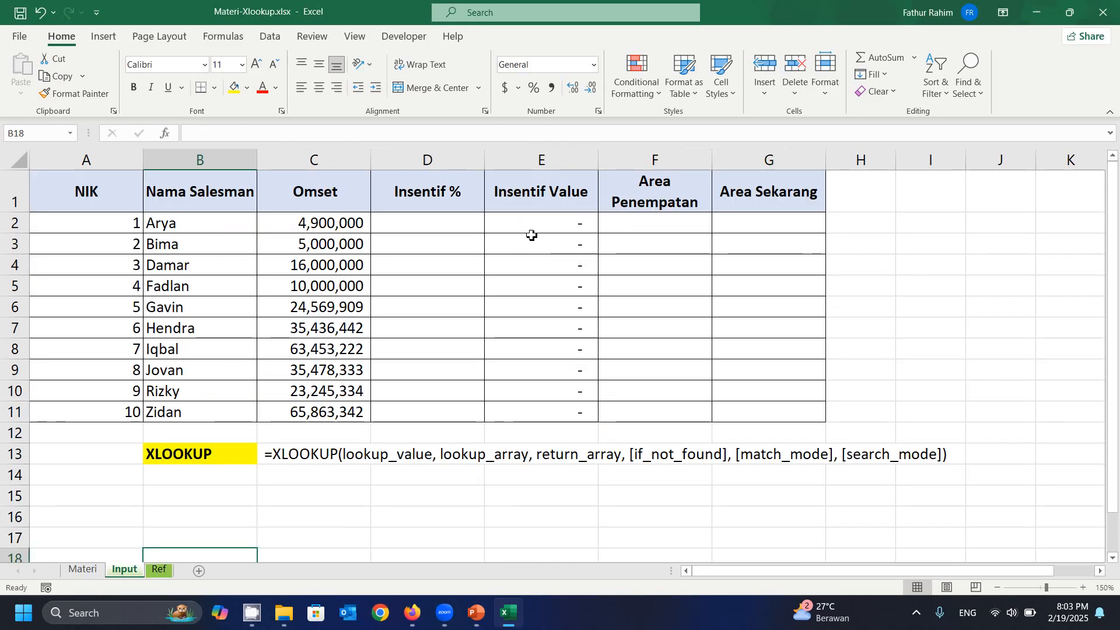
left_click(636, 200)
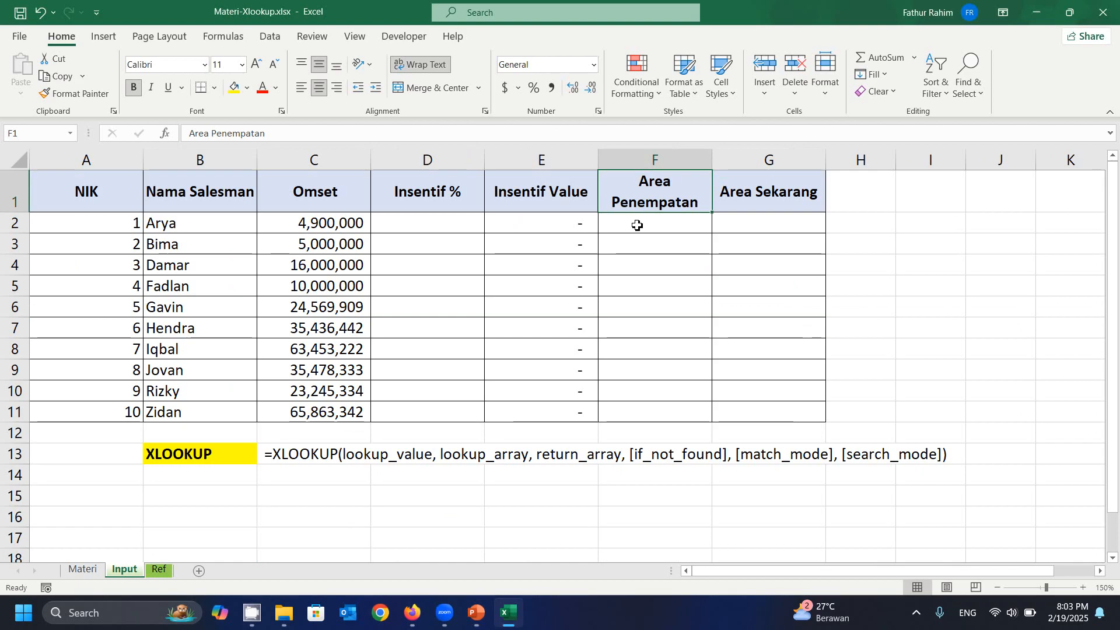
left_click(748, 192)
left_click(650, 208)
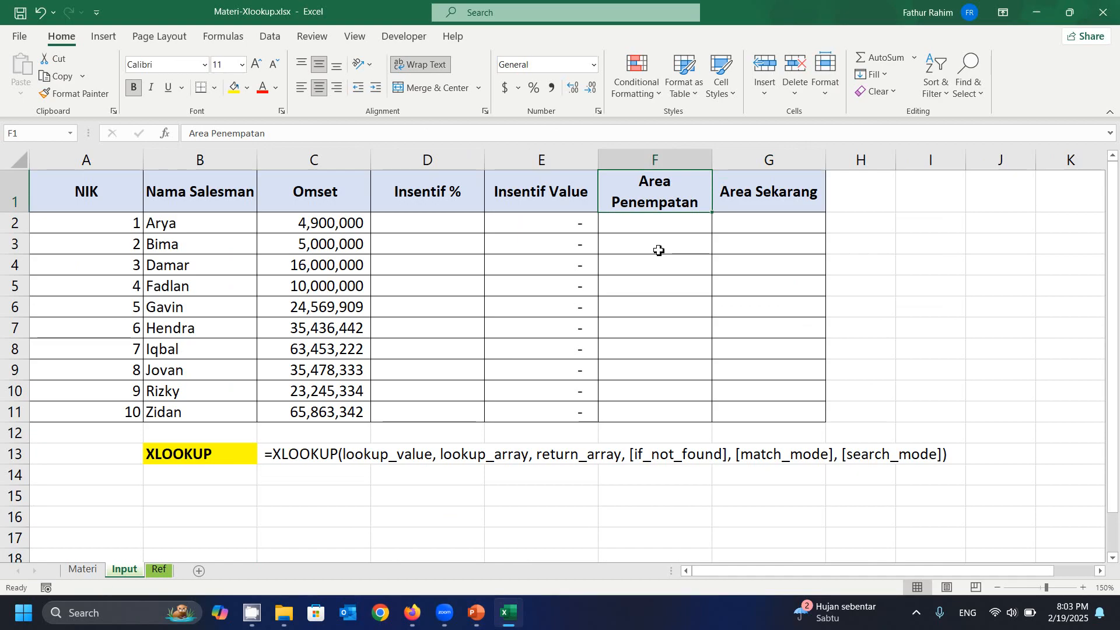
Start an XLOOKUP formula in F2 of the Input sheet with the NIK in A2 as the lookup value
left_click(640, 229)
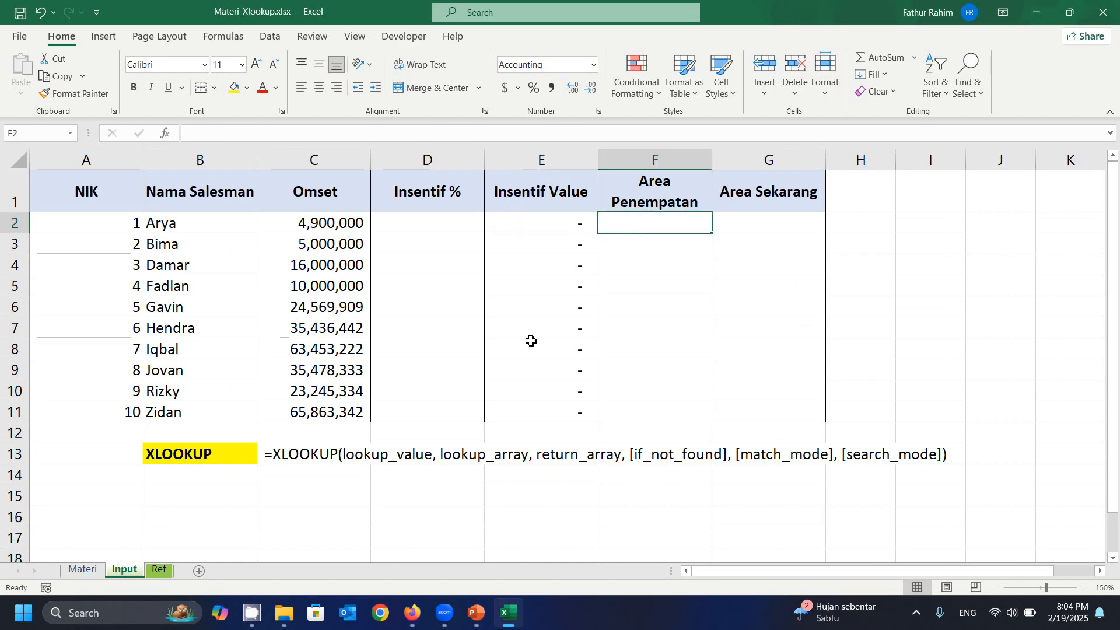
type("=")
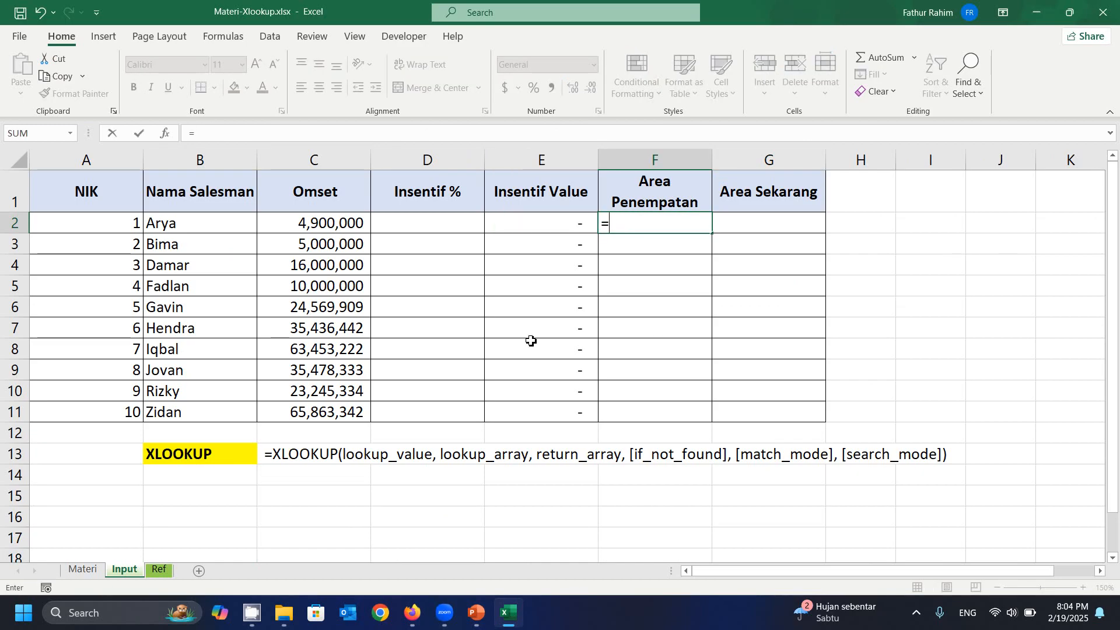
type("xlookup")
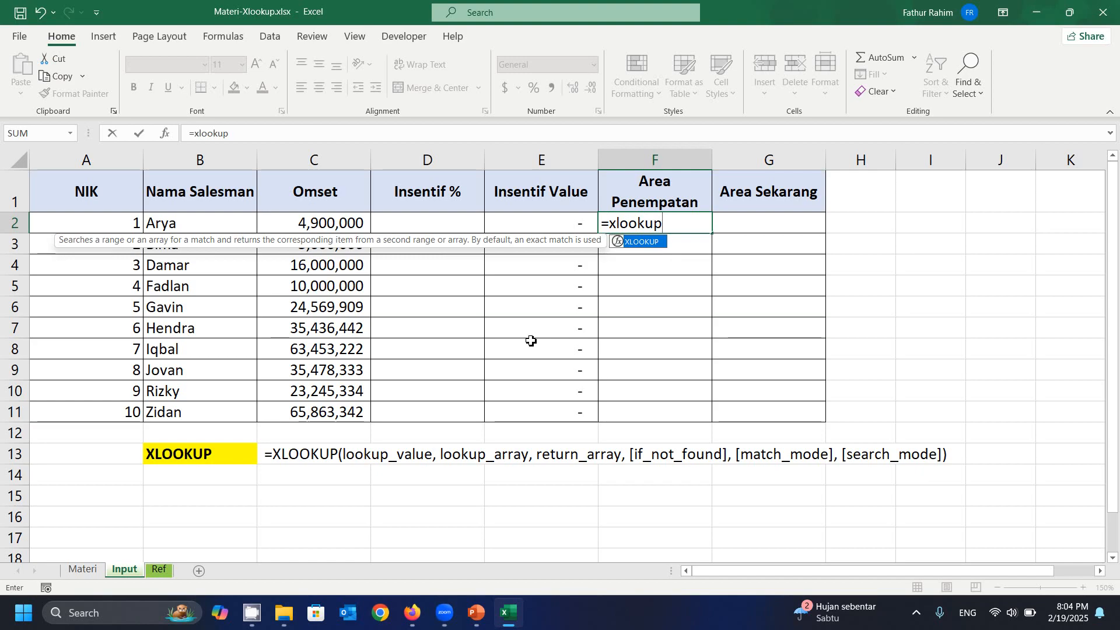
type("(")
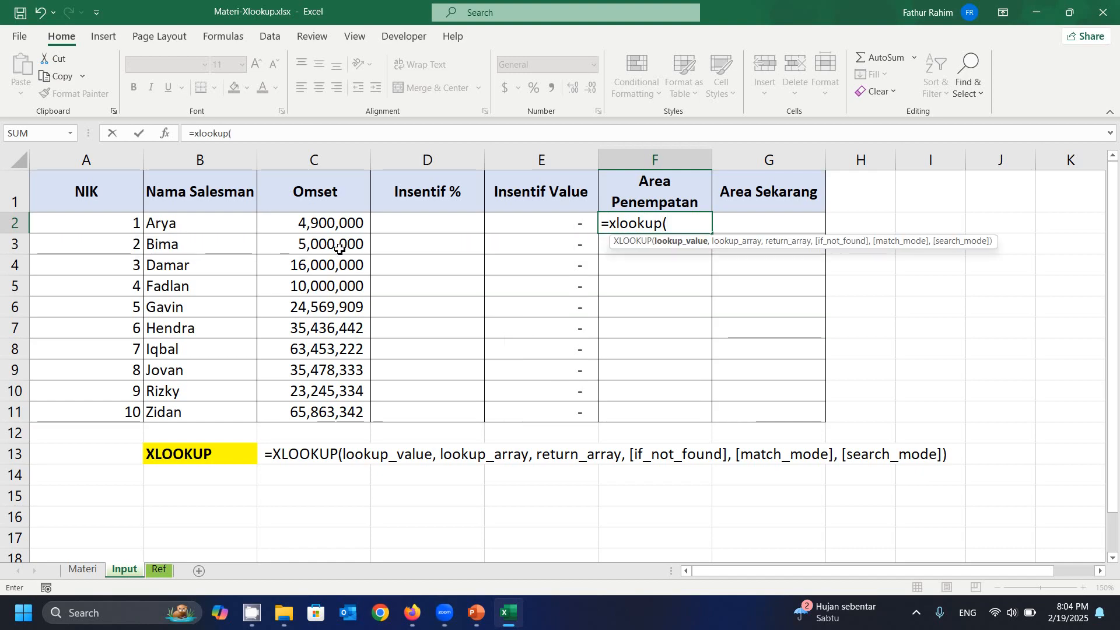
left_click(110, 218)
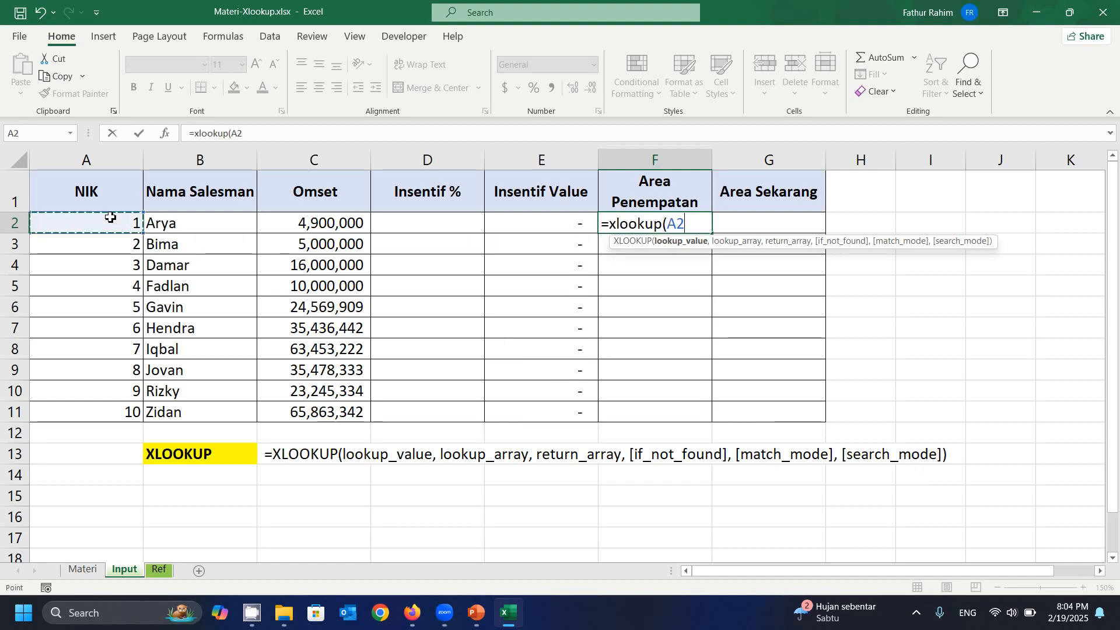
type(",")
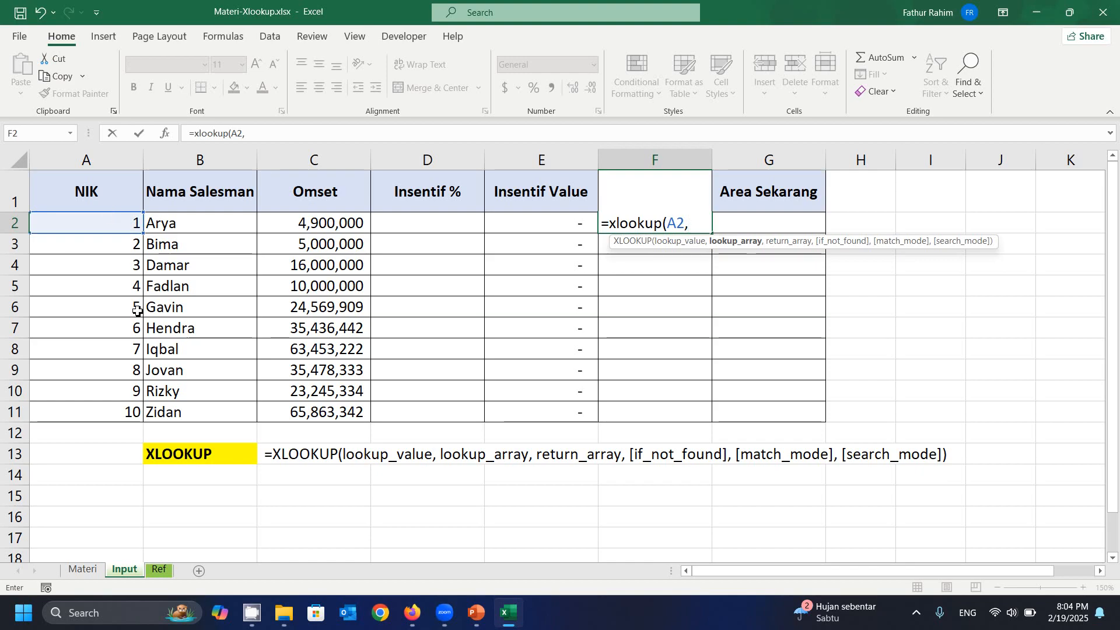
Add the absolute ranges Ref!$D$2:$D$12 as the lookup array and Ref!$C$2:$C$12 as the return array
left_click(160, 573)
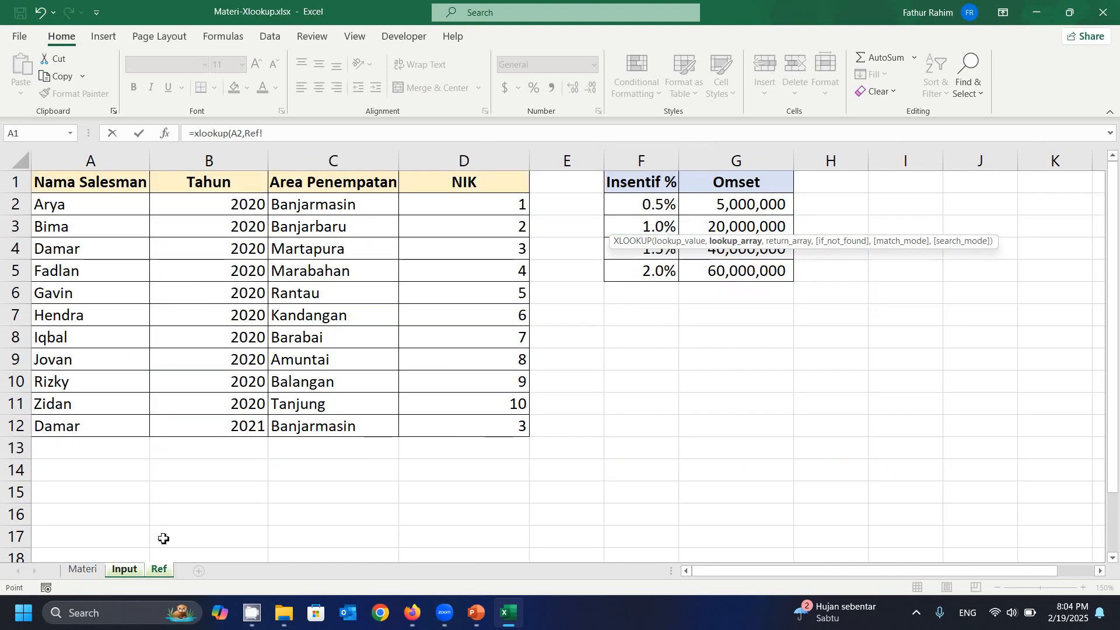
left_click(453, 206)
key("ctrl+shift+Down")
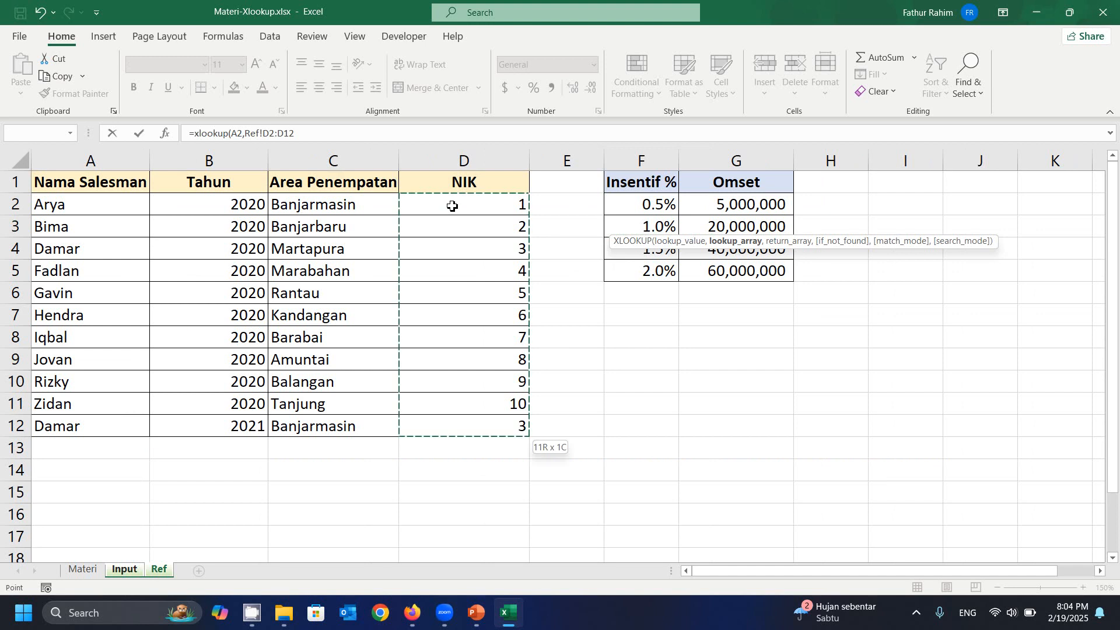
key("F4")
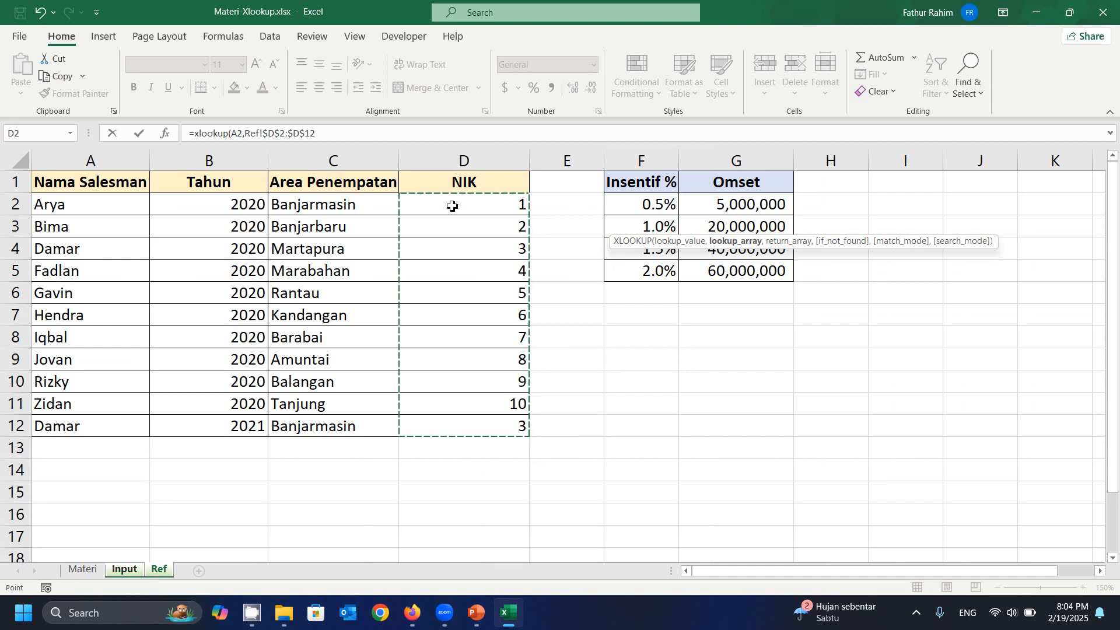
type(",")
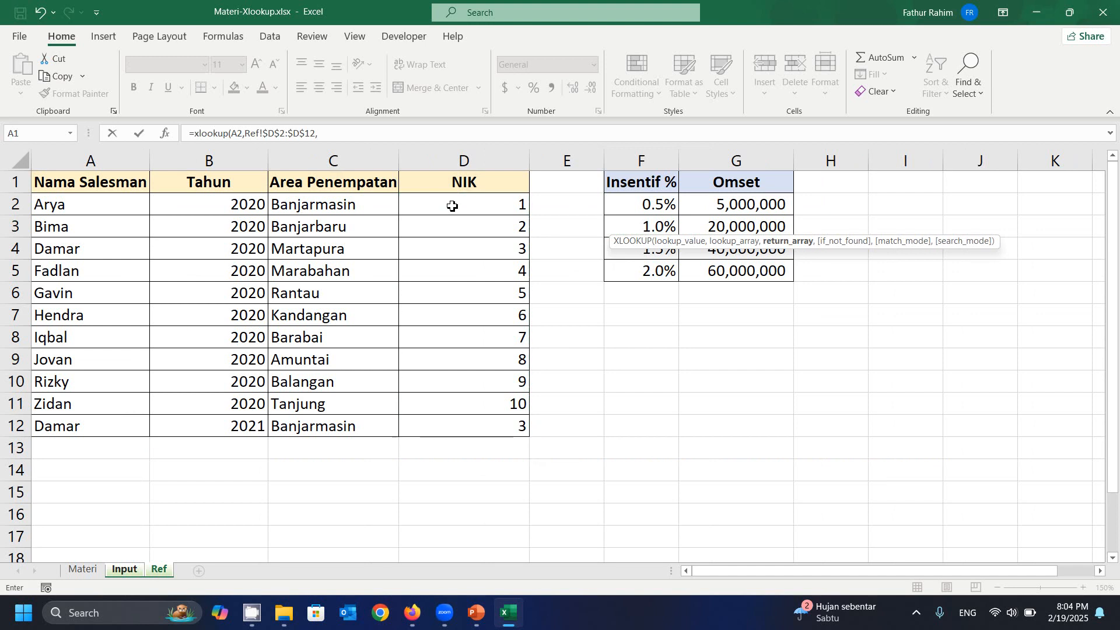
left_click(350, 210)
key("ctrl+shift+Down")
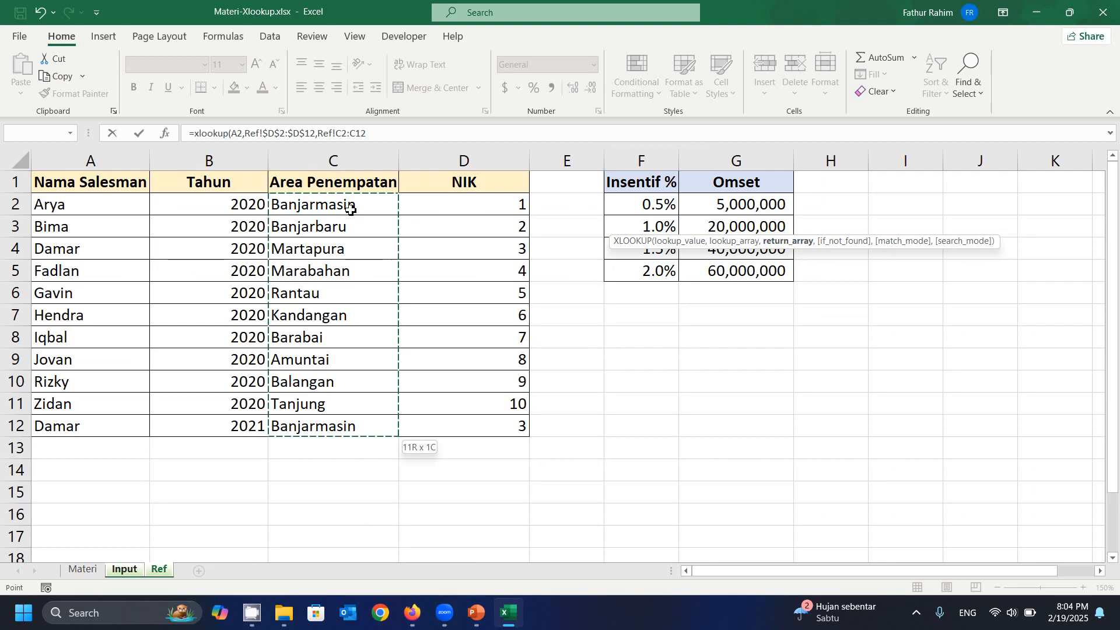
key("F4")
type(",")
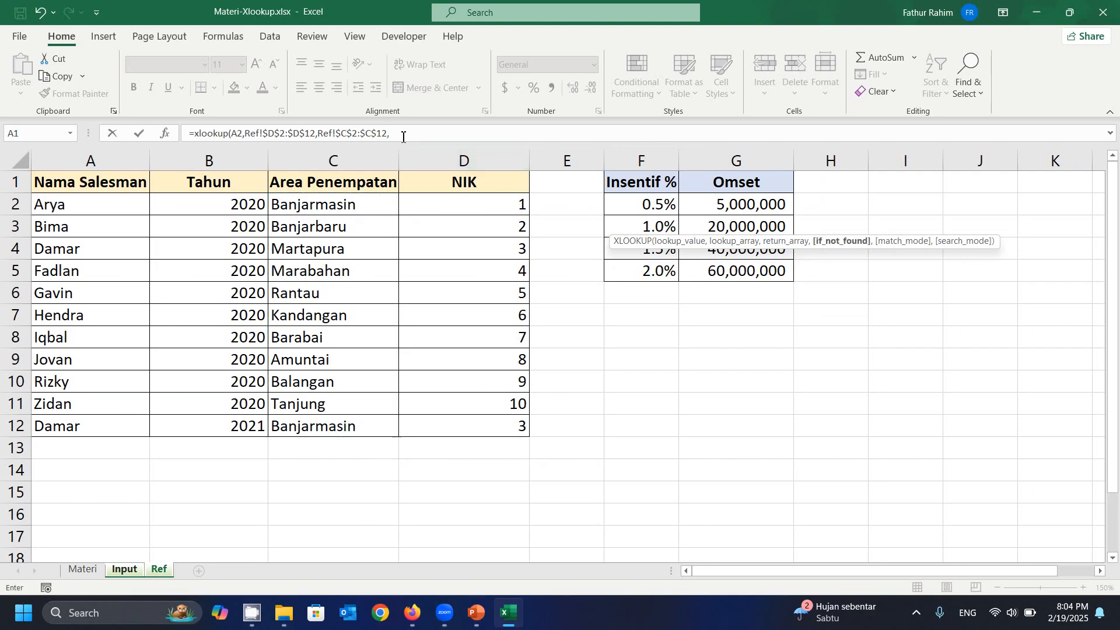
Leave if_not_found and match_mode empty, set search mode 1 (first-to-last), and complete the formula
type(",")
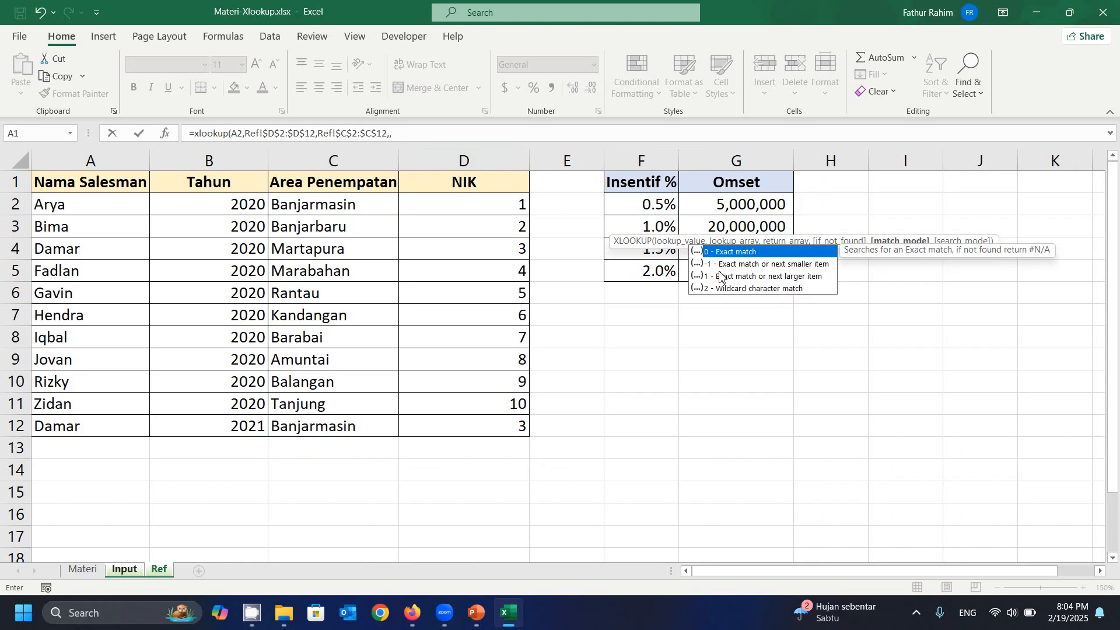
type(",")
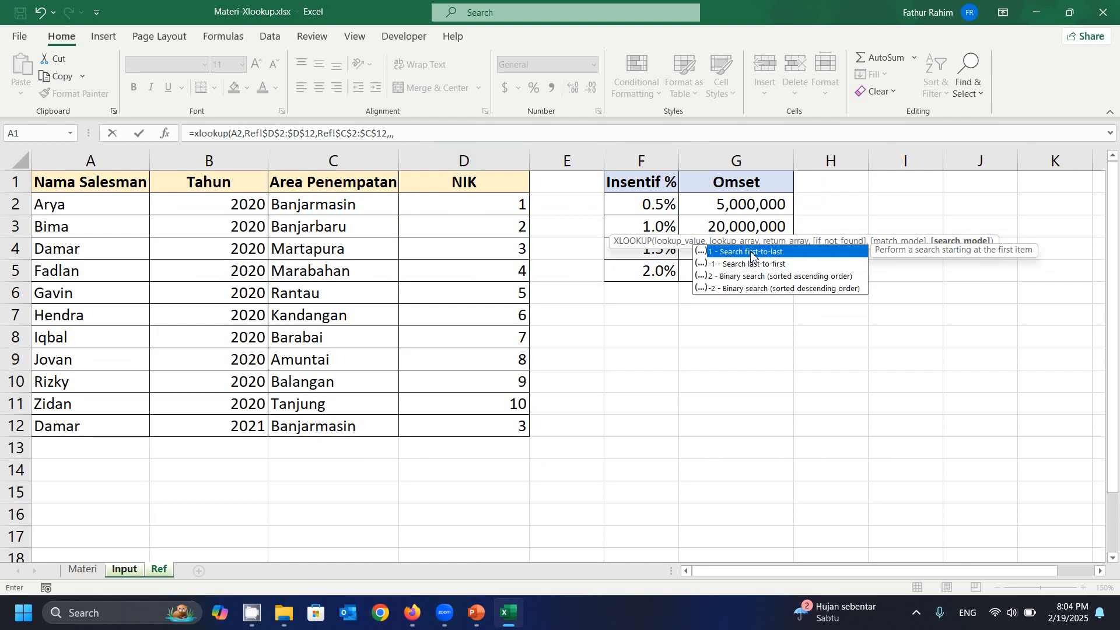
type("1")
key("Return")
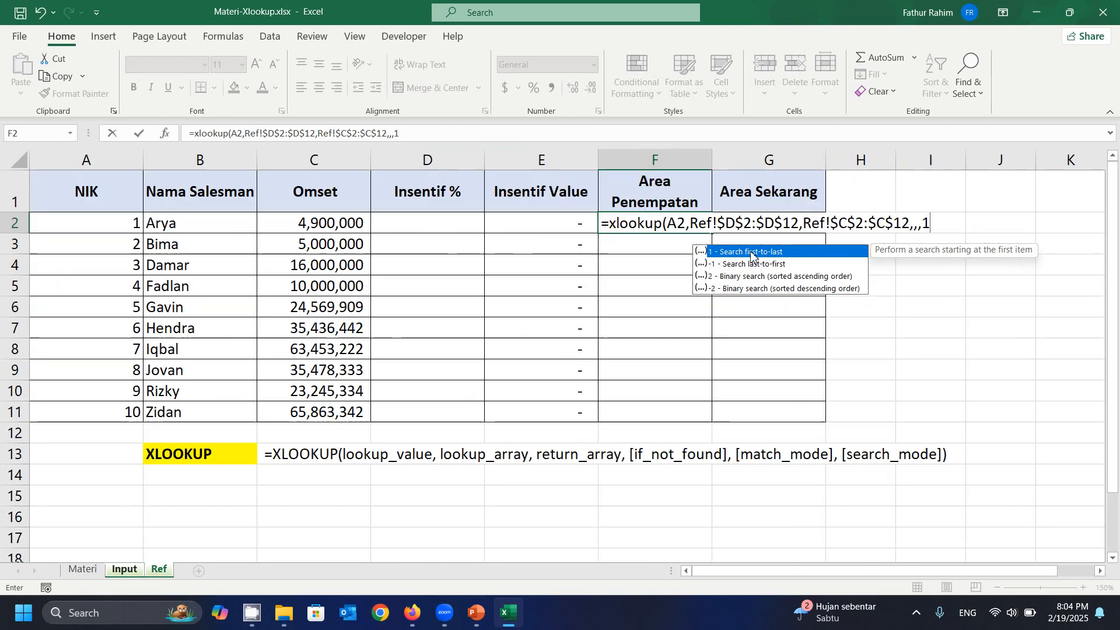
Copy the F2 formula down the Area Penempatan column through F11
key("Up")
key("ctrl+c")
key("shift+Down")
key("shift+Down")
key("shift+Down")
key("shift+Down")
key("shift+Down")
key("shift+Down")
key("shift+Down")
key("shift+Down")
key("shift+Down")
key("shift+Down")
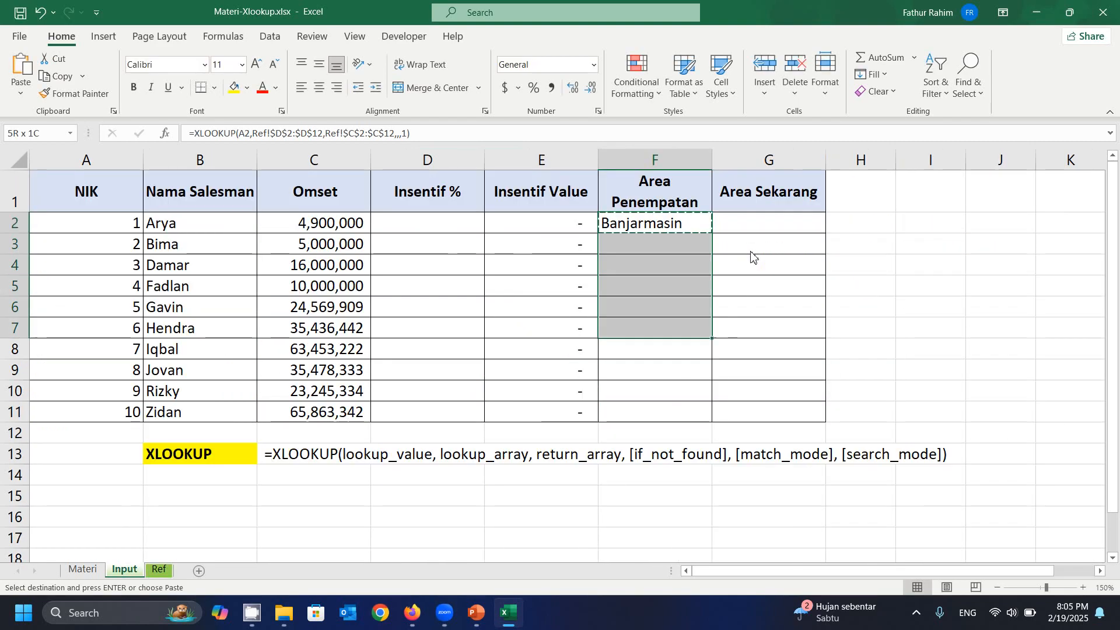
key("shift+Up")
key("ctrl+v")
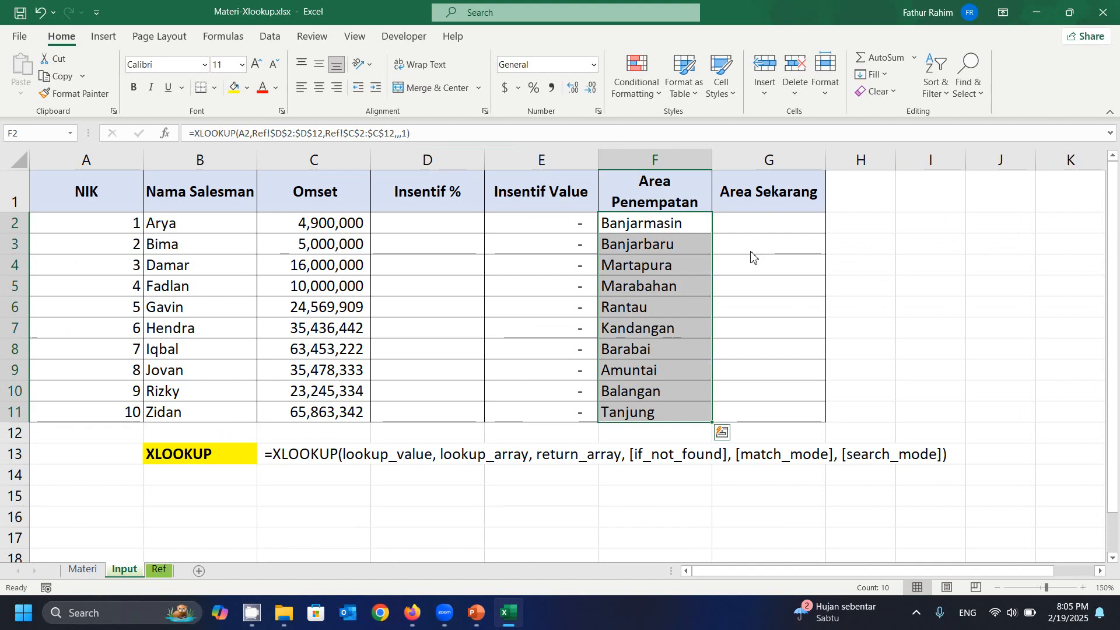
Reuse the exact XLOOKUP formula from F2 in G2, with the search mode changed to -1 (last-to-first)
key("F2")
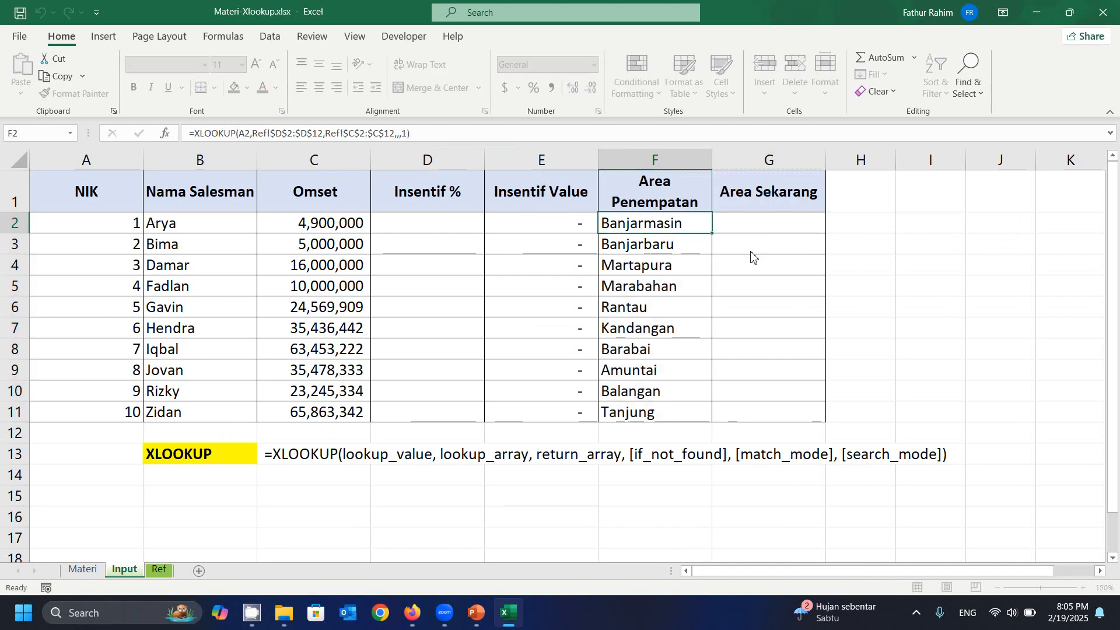
key("Right")
key("F2")
key("ctrl+v")
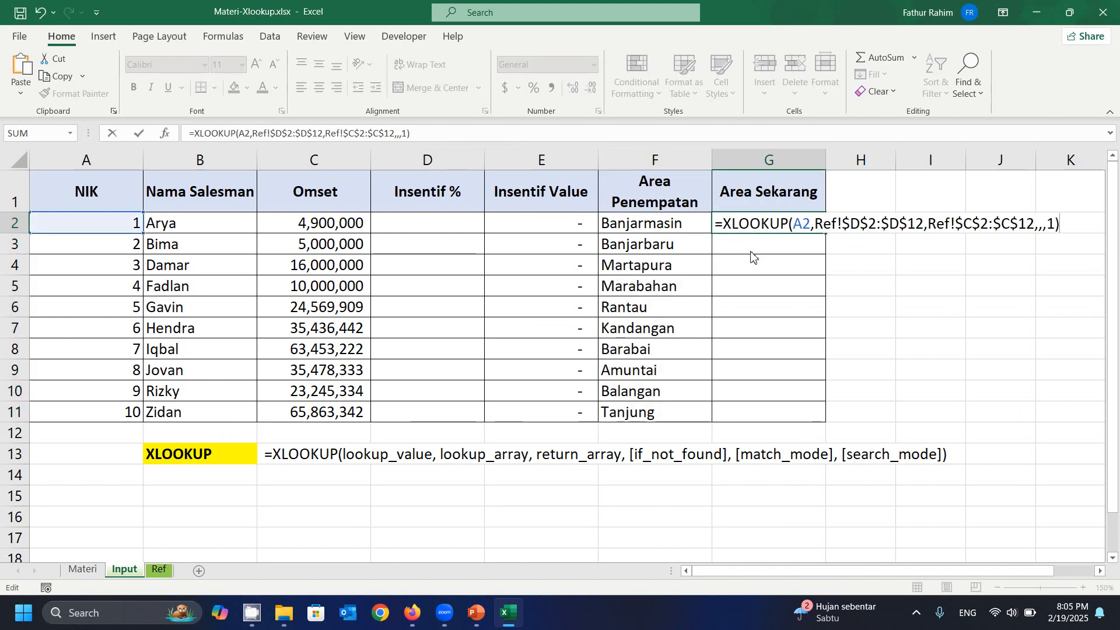
key("Left")
key("BackSpace")
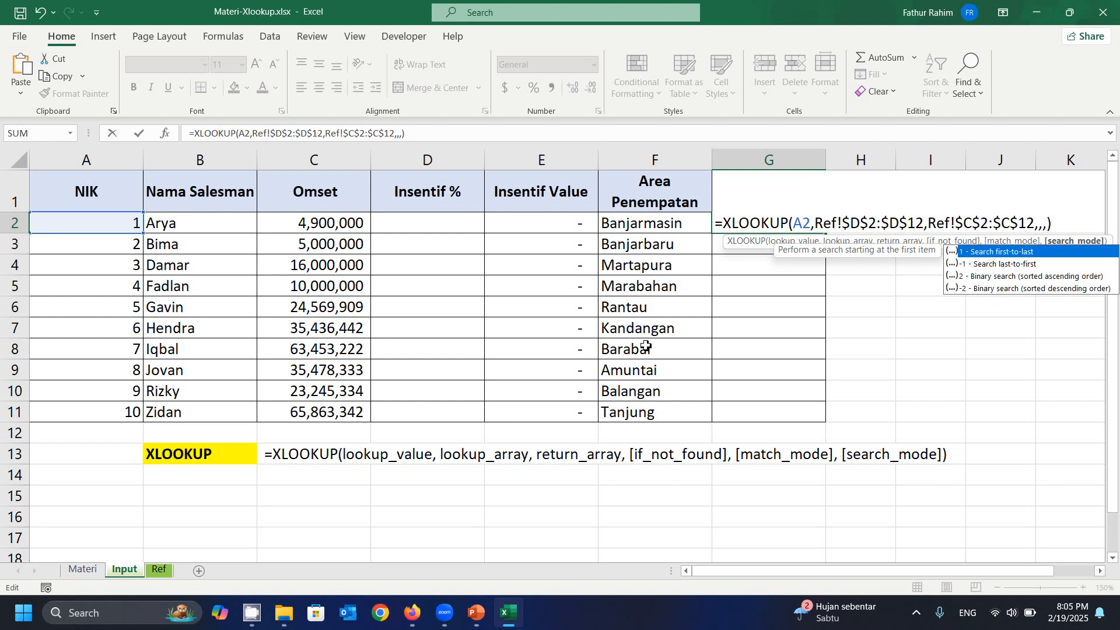
type("1")
key("ctrl+Return")
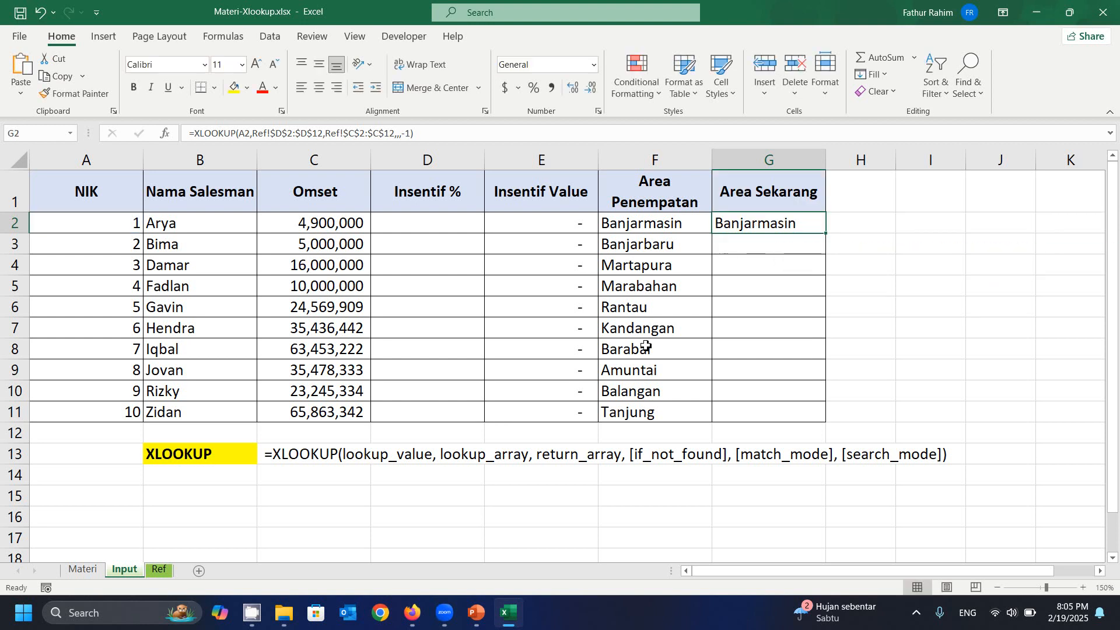
Copy the G2 formula down the Area Sekarang column through G11
key("ctrl+c")
key("Left")
key("Right")
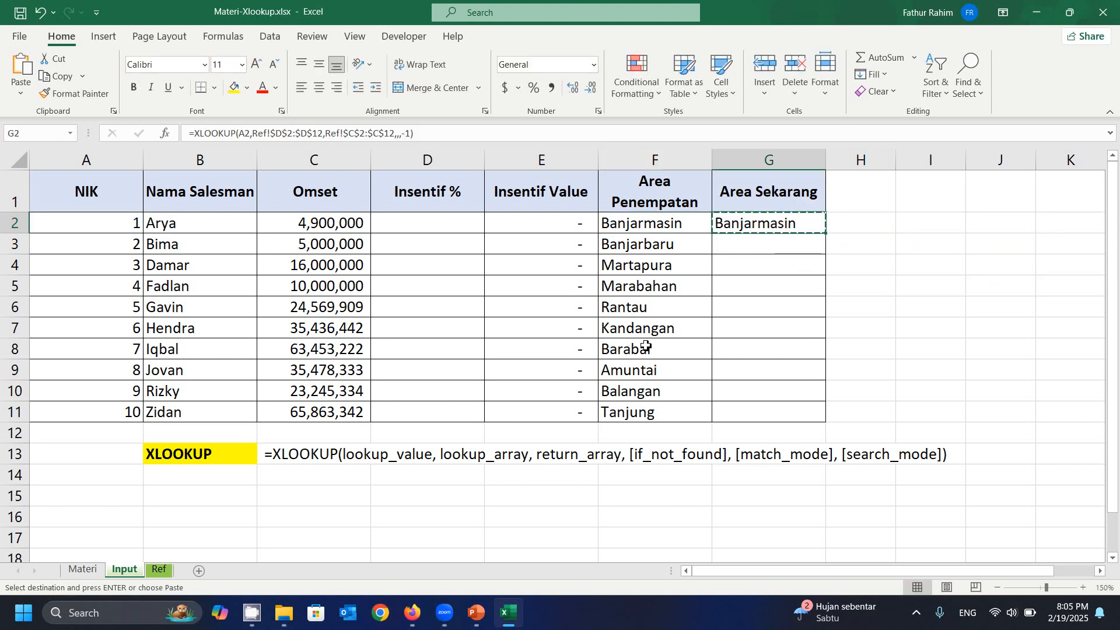
key("shift+Down")
key("shift+Down")
key("shift+Down")
key("shift+Down")
key("shift+Down")
key("shift+Down")
key("shift+Down")
key("shift+Down")
key("shift+Down")
key("Return")
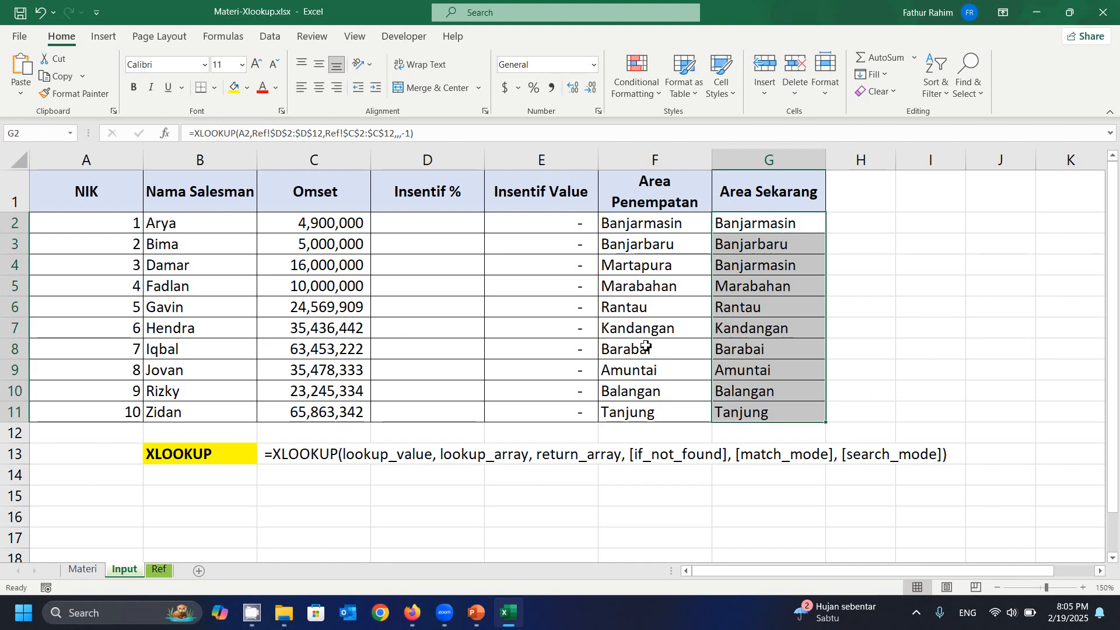
Compare the Area Penempatan and Area Sekarang results of the NIK 3 salesman in row 4
key("Down")
key("Down")
key("Left")
key("Left")
key("Left")
key("Left")
key("Left")
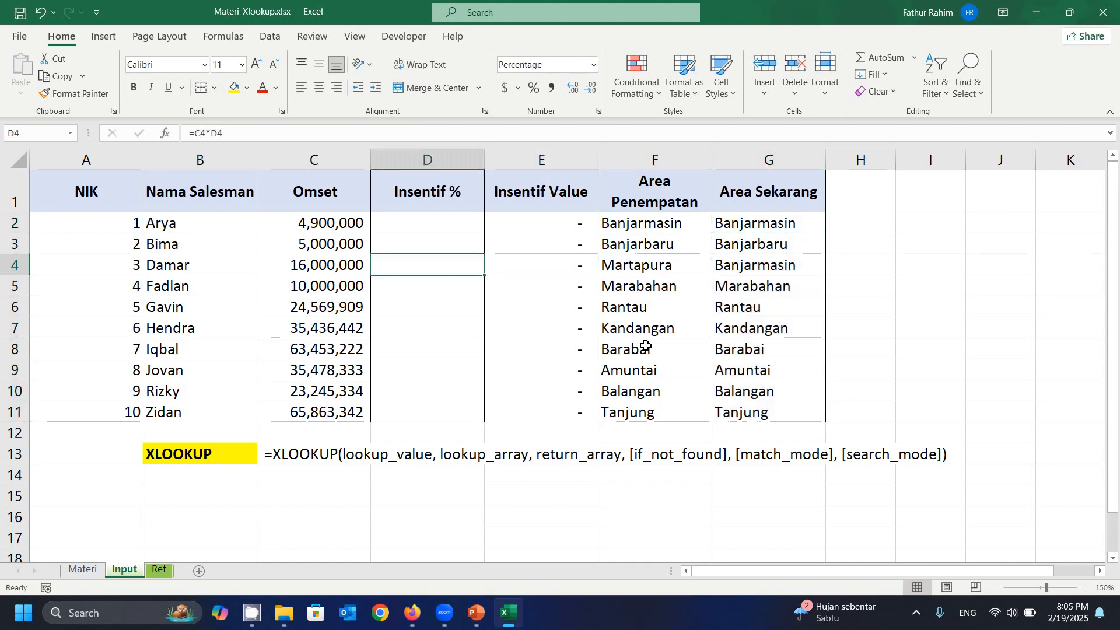
key("Right")
key("Right")
key("Right")
key("Right")
key("Right")
key("Right")
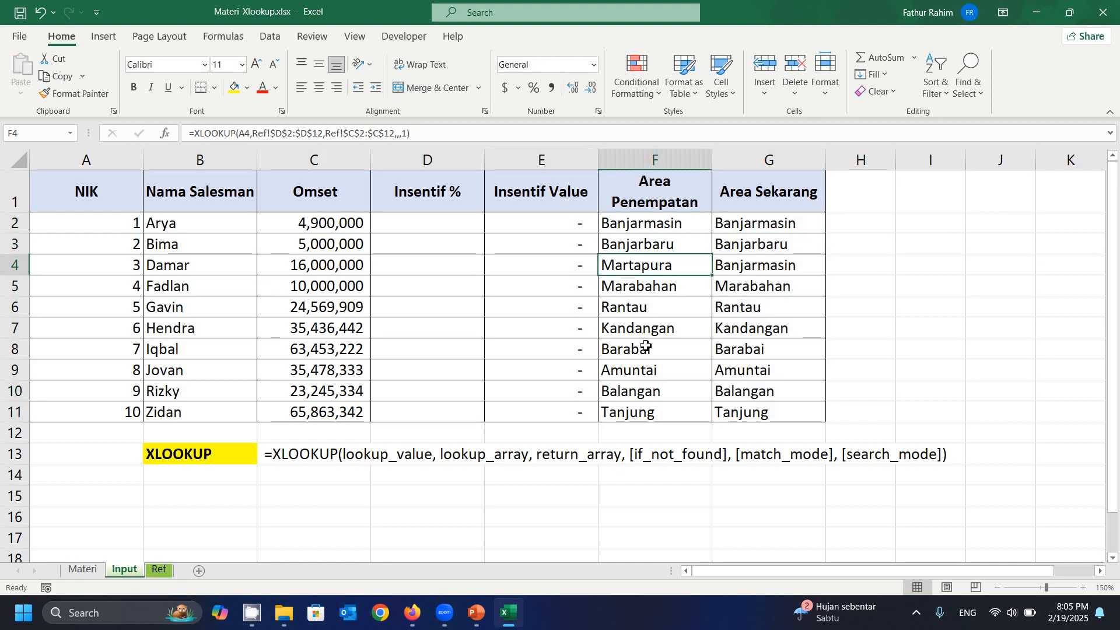
key("Left")
key("Left")
key("shift+Right")
key("Left")
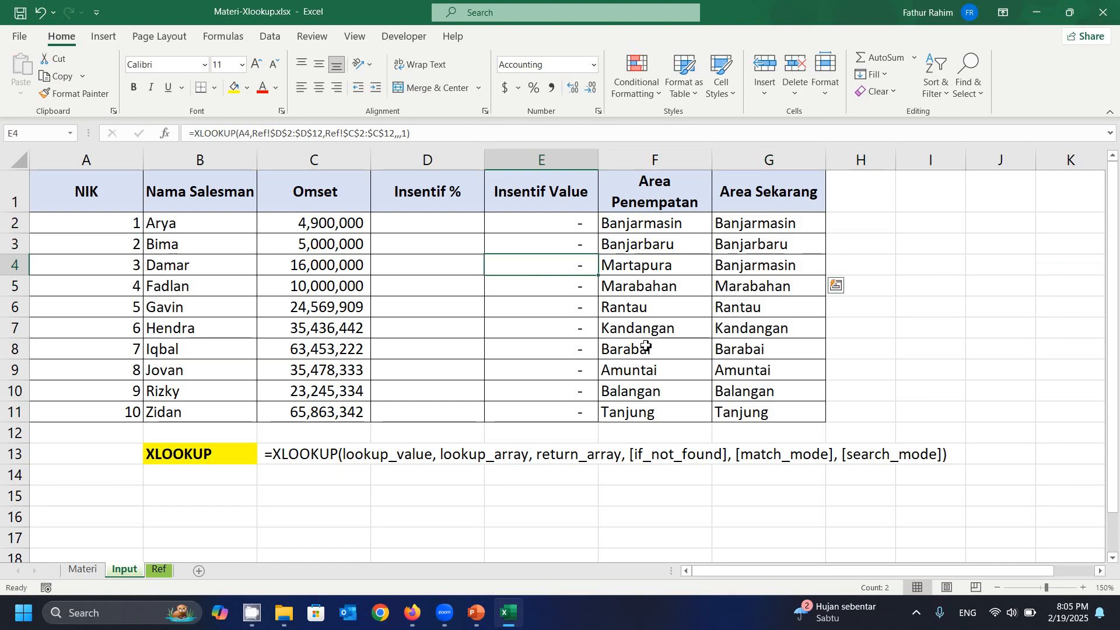
Check the 2020 and 2021 placement areas recorded for NIK 3 on the Ref sheet
left_click(159, 570)
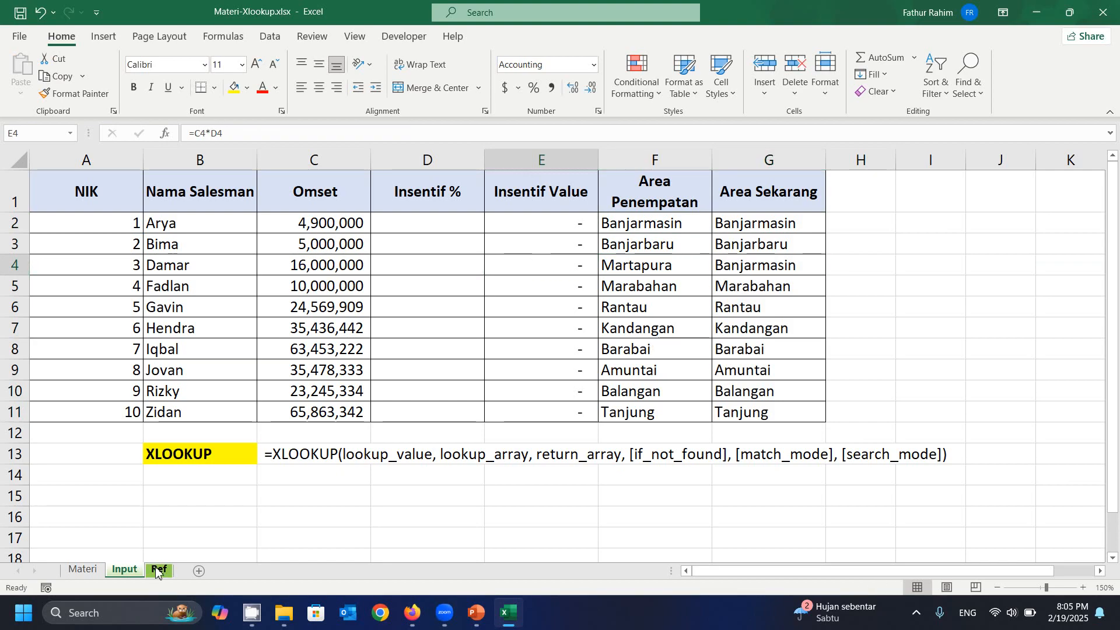
left_click(231, 251)
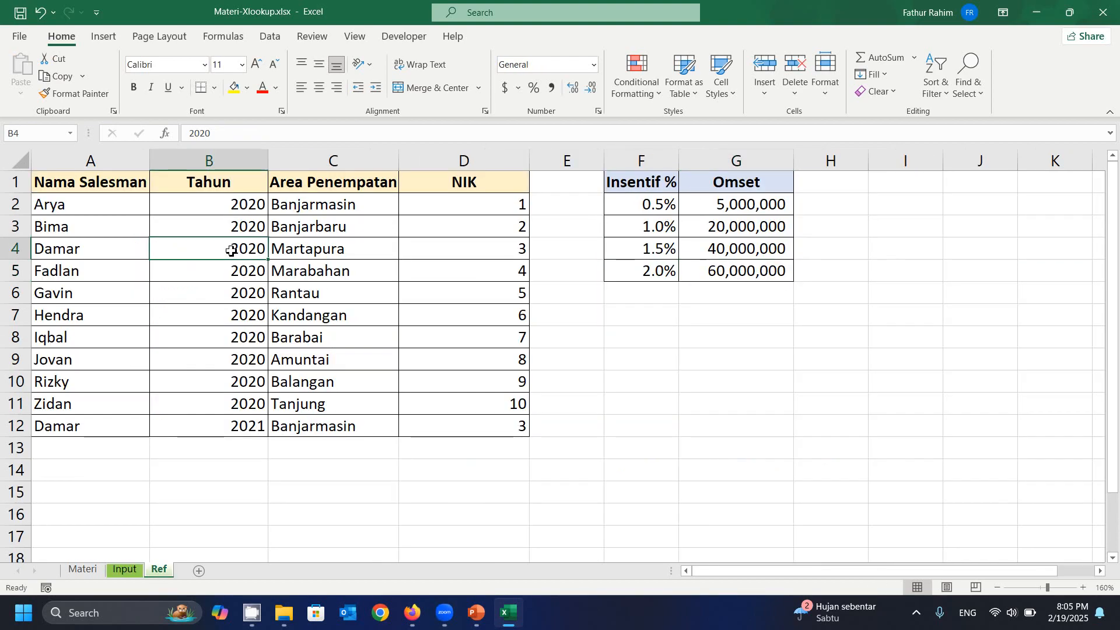
left_click(342, 248)
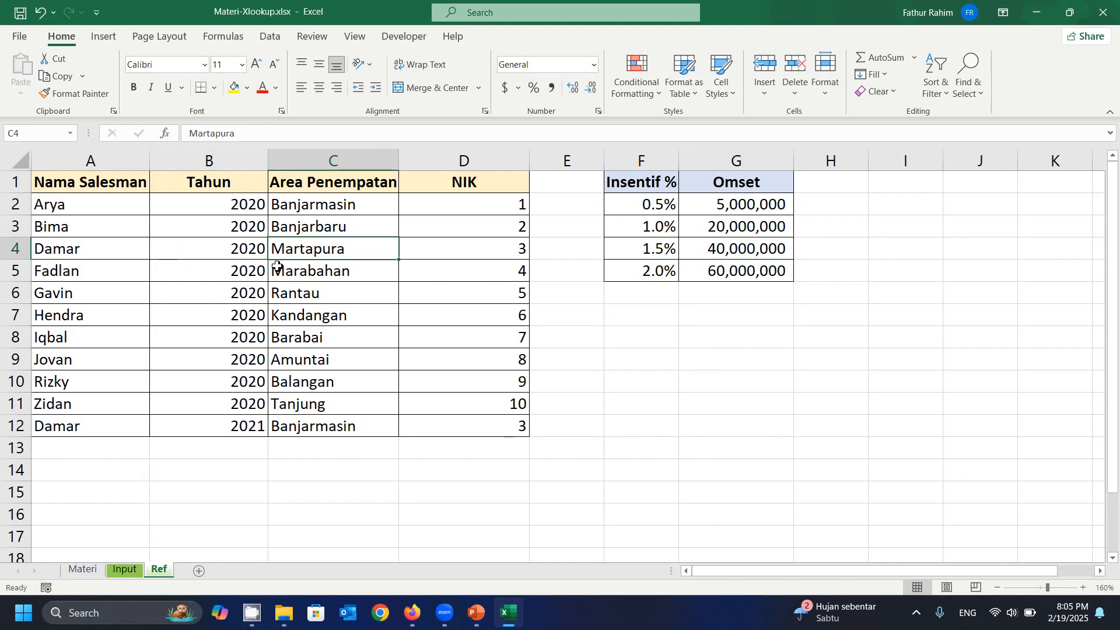
left_click(205, 425)
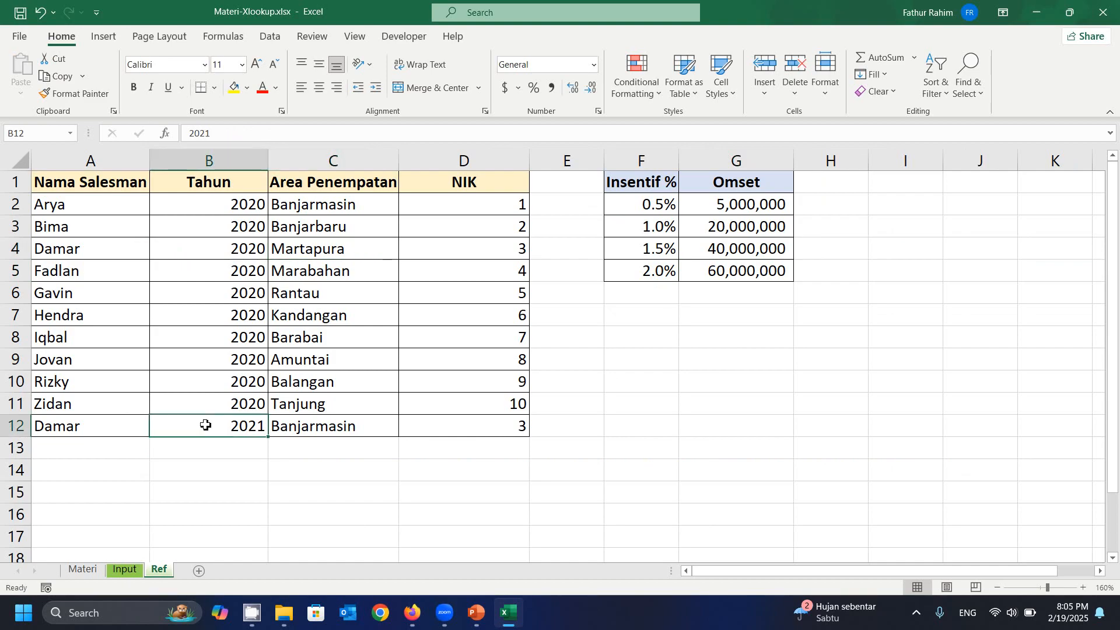
left_click(309, 430)
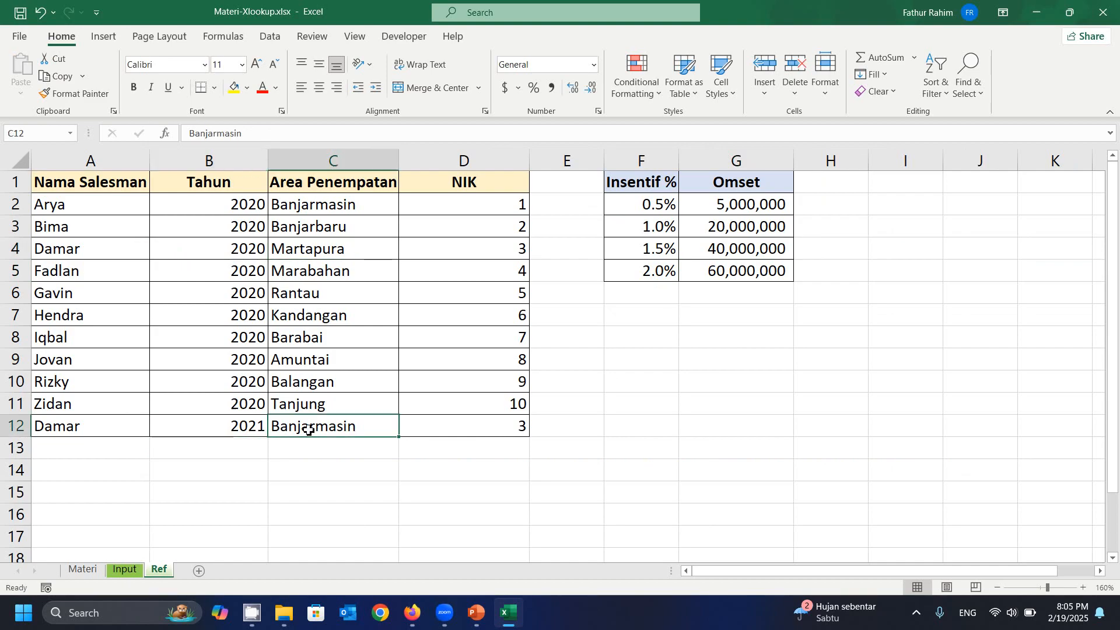
Start an XLOOKUP formula in Insentif % cell D2 of the Input sheet, with Omset cell C2 as the lookup value
left_click(127, 573)
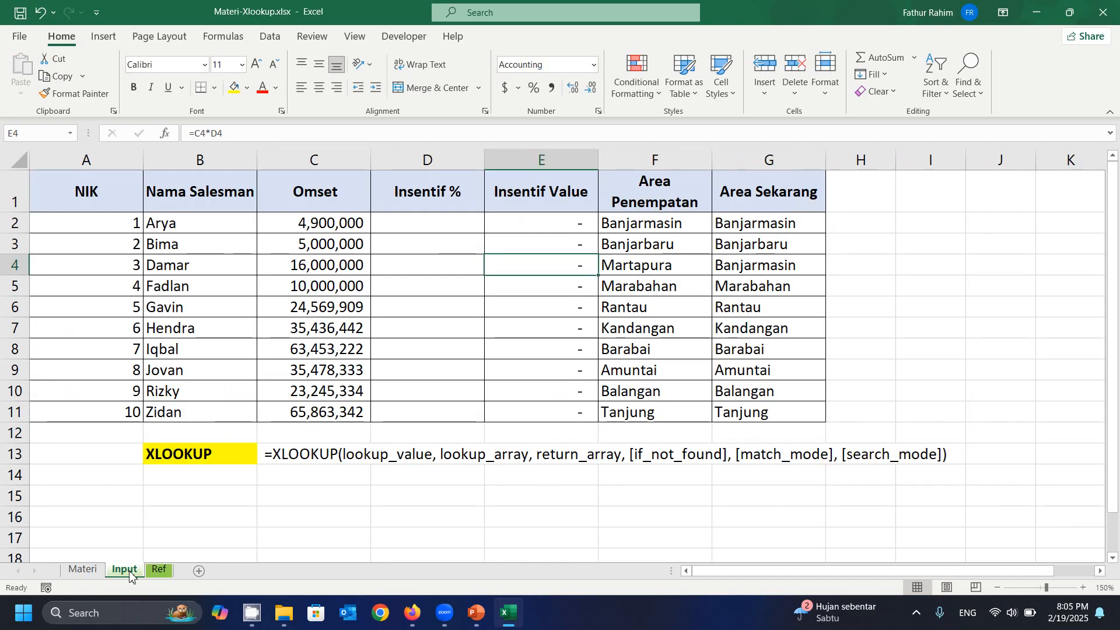
left_click(659, 225)
left_click(453, 230)
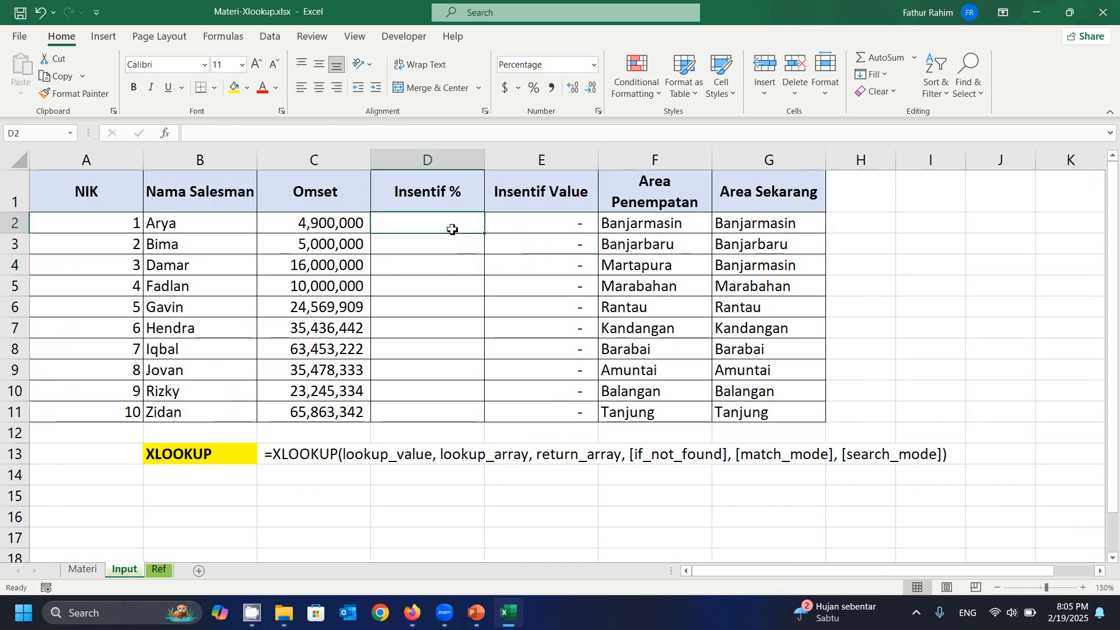
type("=x")
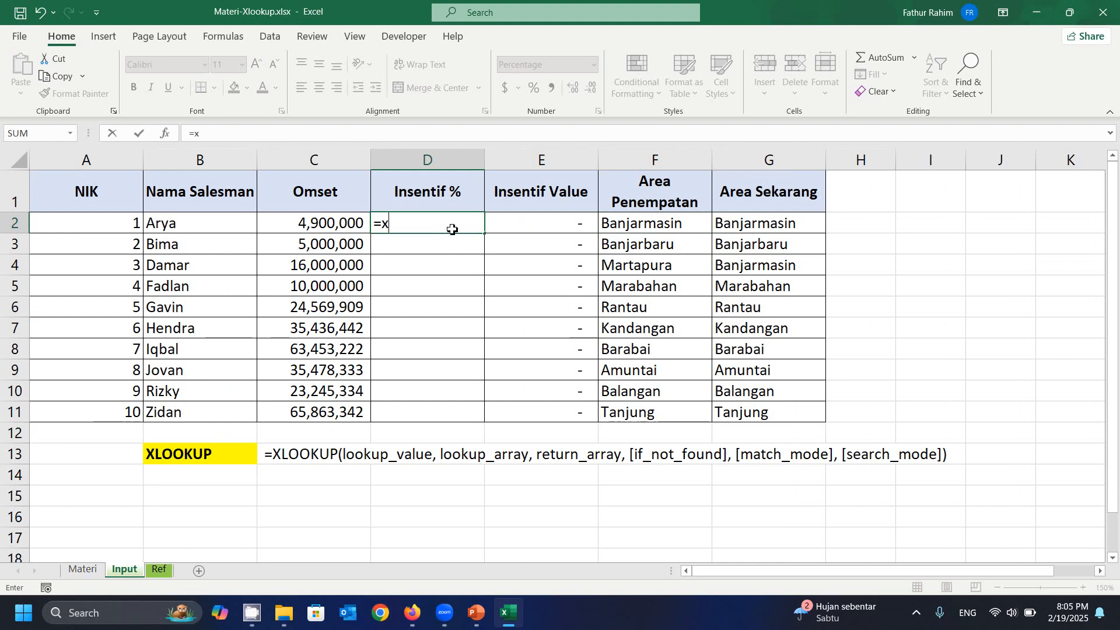
type("lookup(")
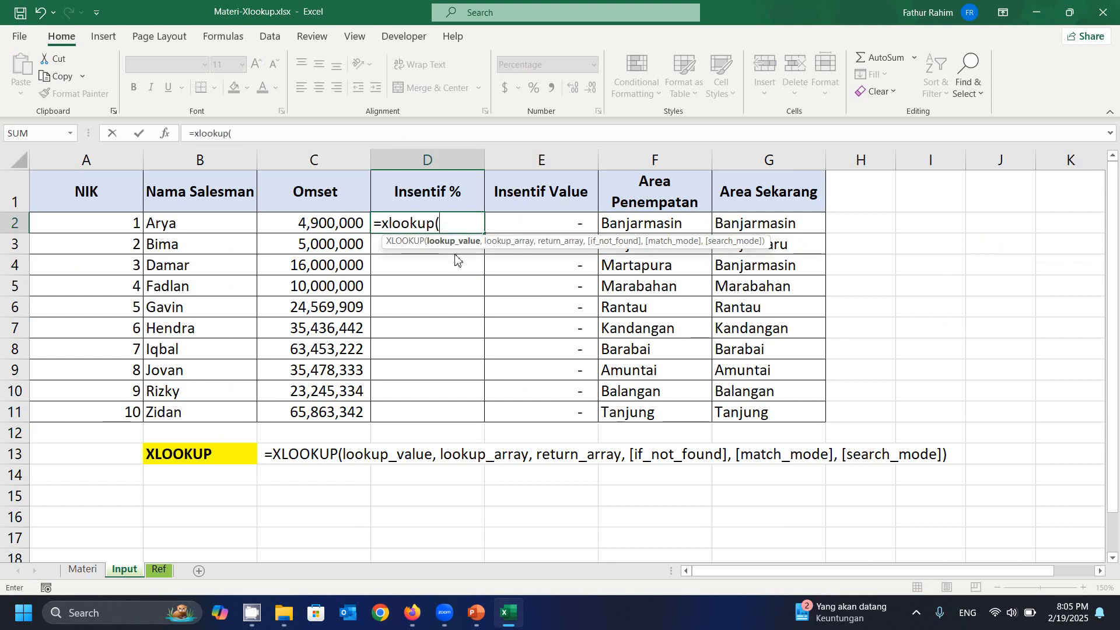
left_click(335, 230)
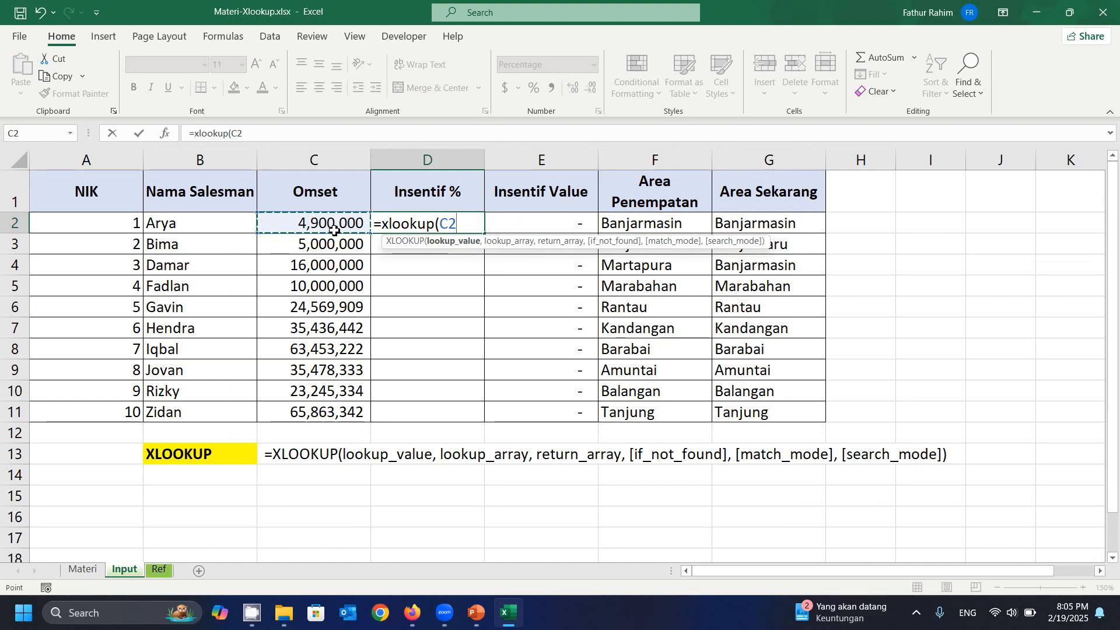
type(",")
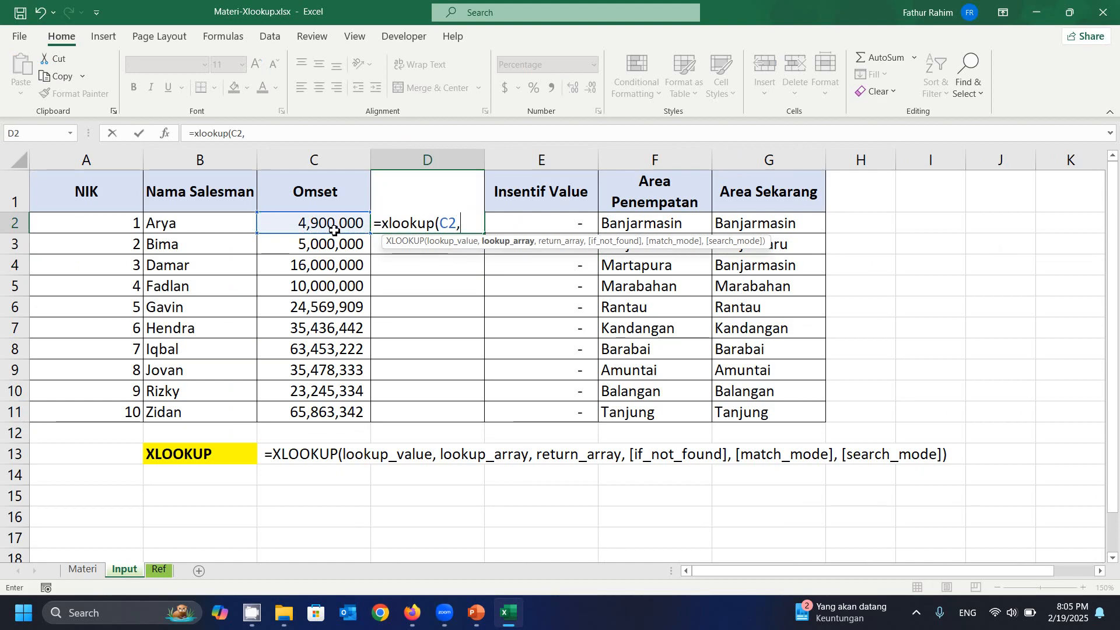
Set the formula's lookup array to the Ref sheet's Omset tiers as the absolute range $G$2:$G$5
left_click(162, 568)
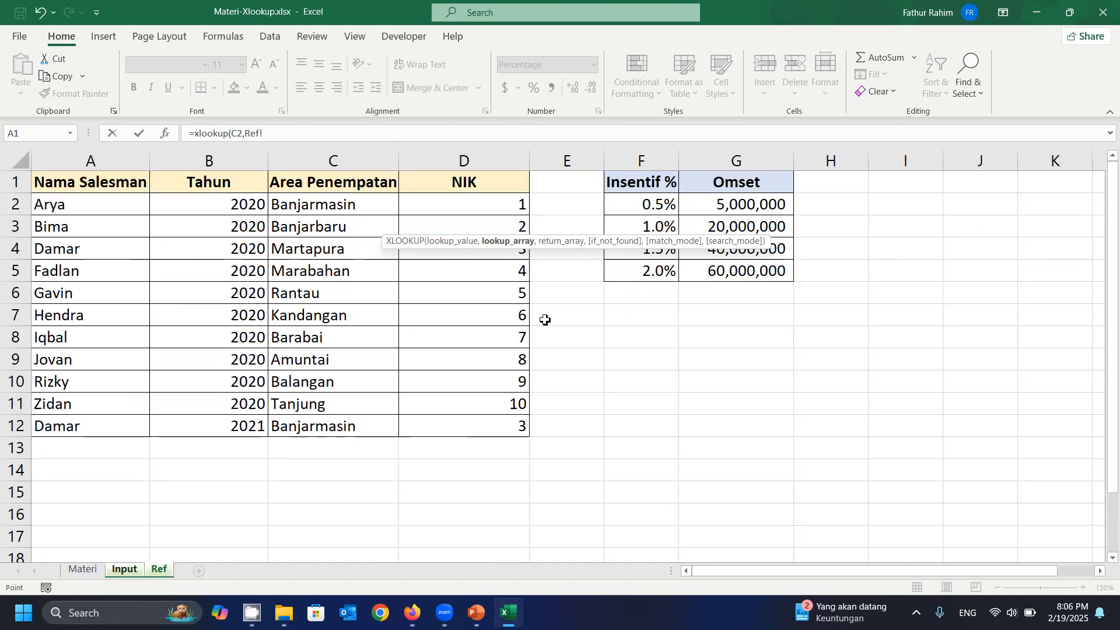
left_click(731, 211)
key("ctrl+shift+Down")
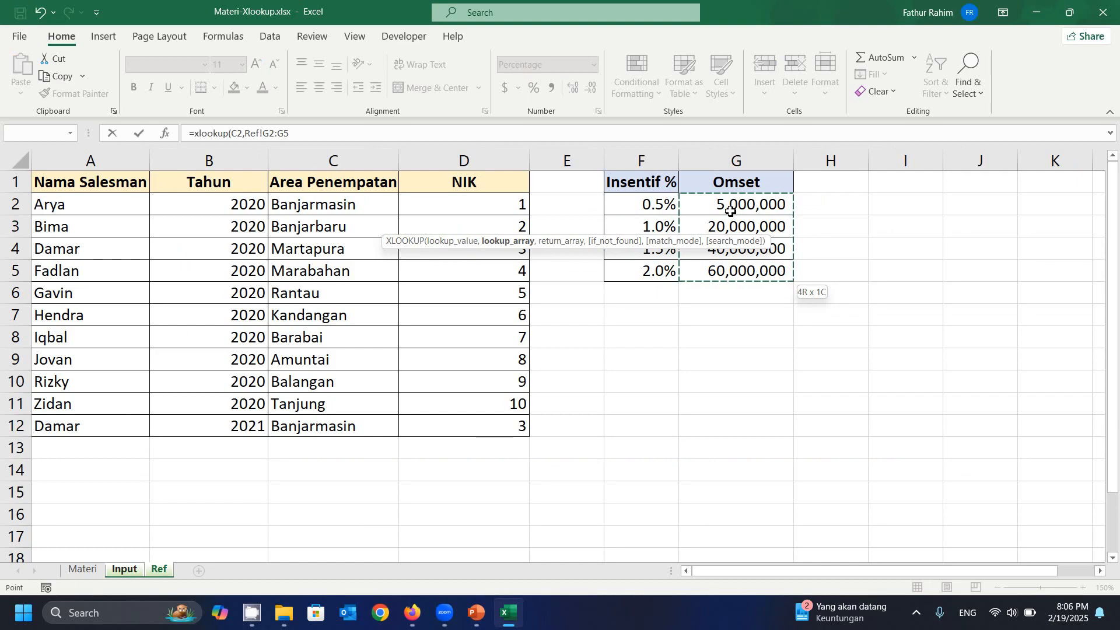
key("F4")
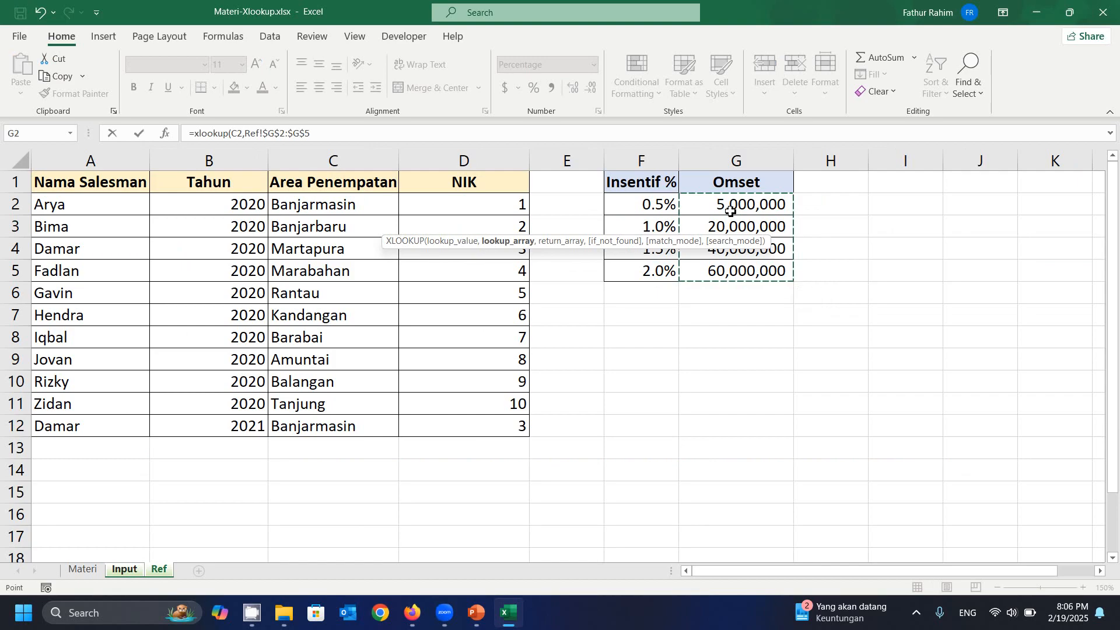
type(",")
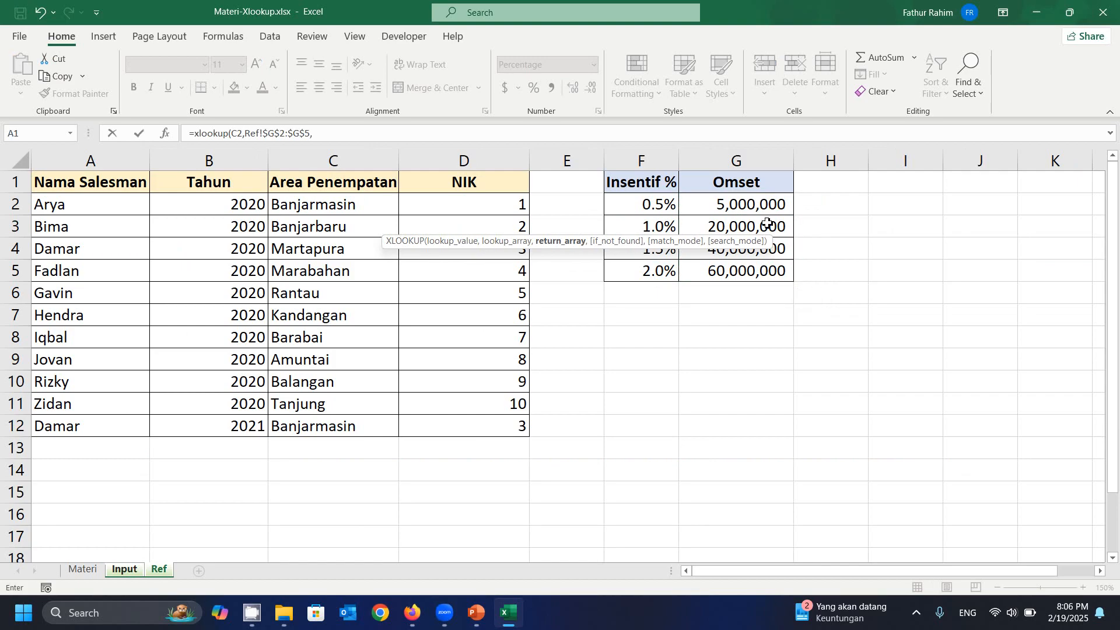
Set the return array to the Ref sheet's Insentif % values as the absolute range $F$2:$F$5
left_click(652, 206)
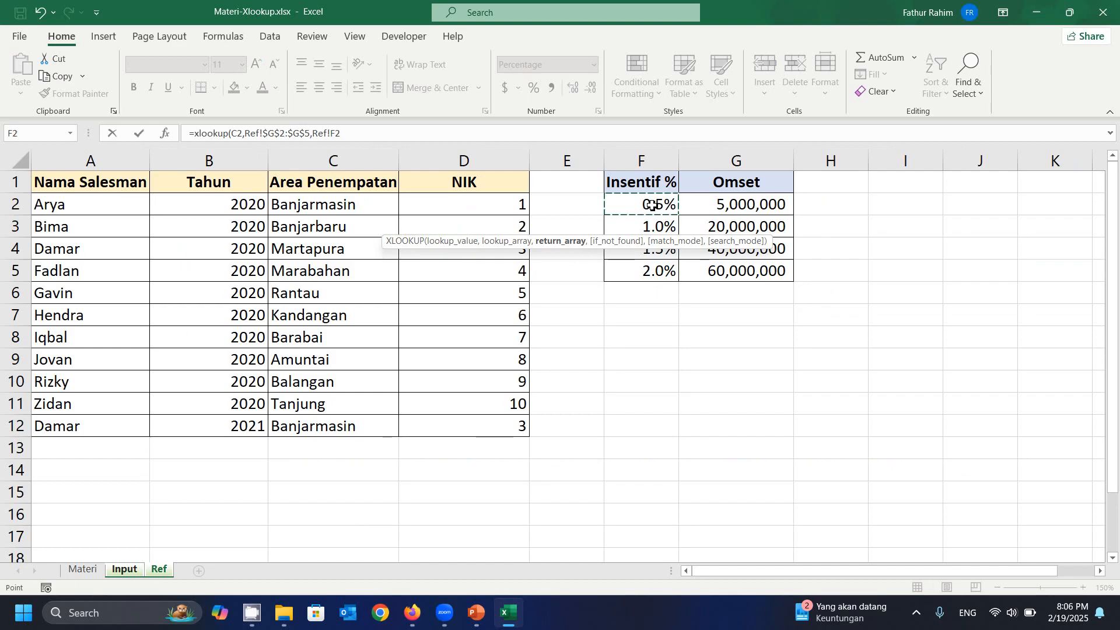
key("ctrl+shift+Down")
key("F4")
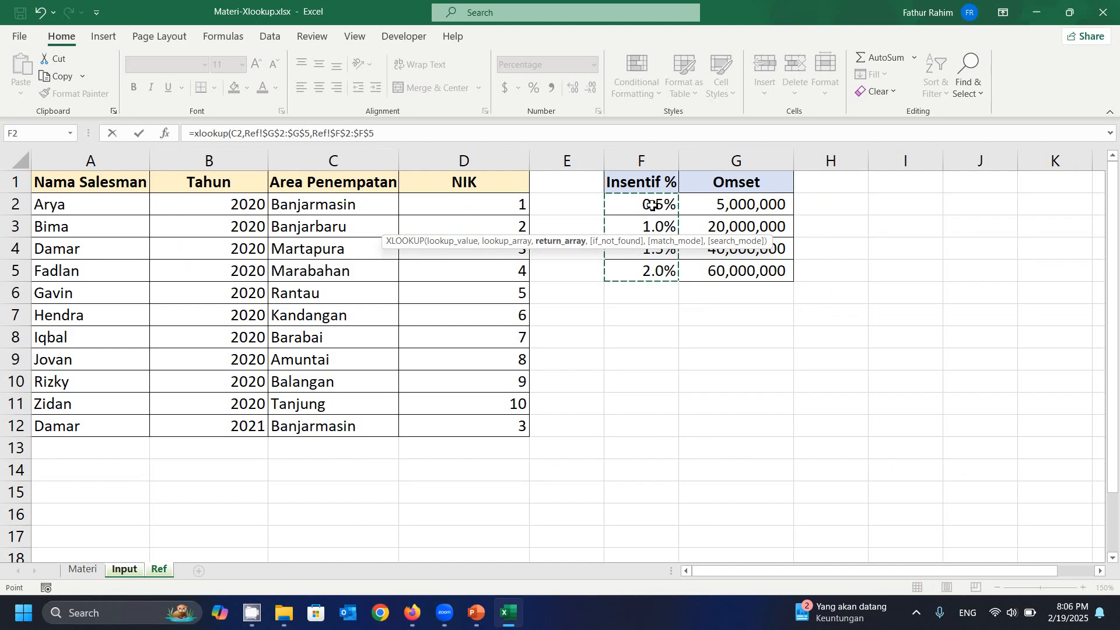
type(",")
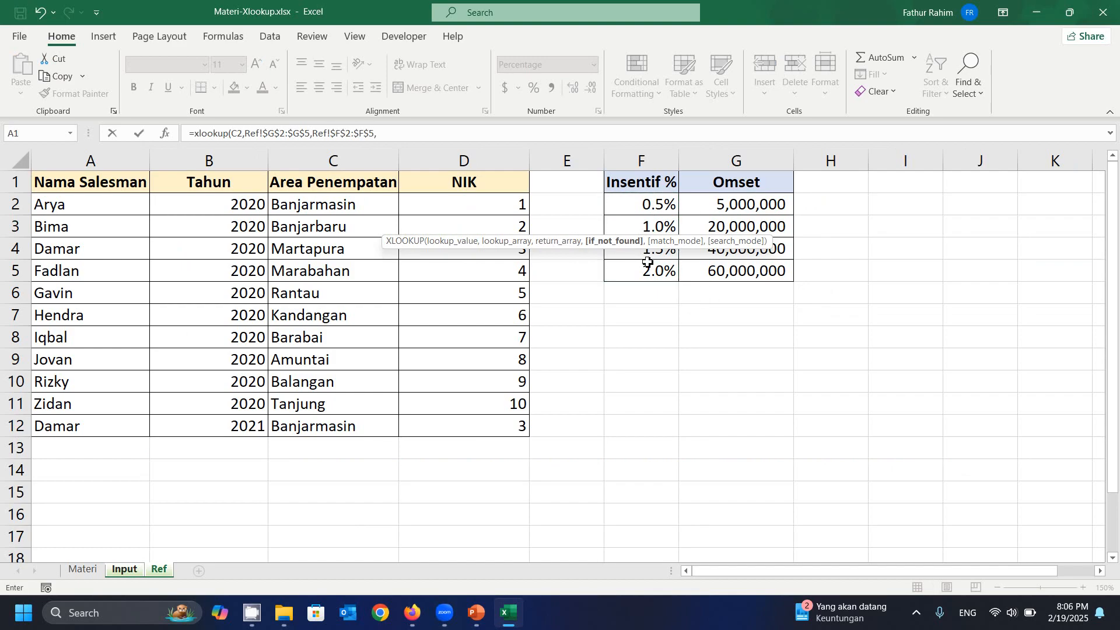
Leave if_not_found empty, set match mode -1 (exact match or next smaller item), leave search_mode empty, and complete the formula
type(",")
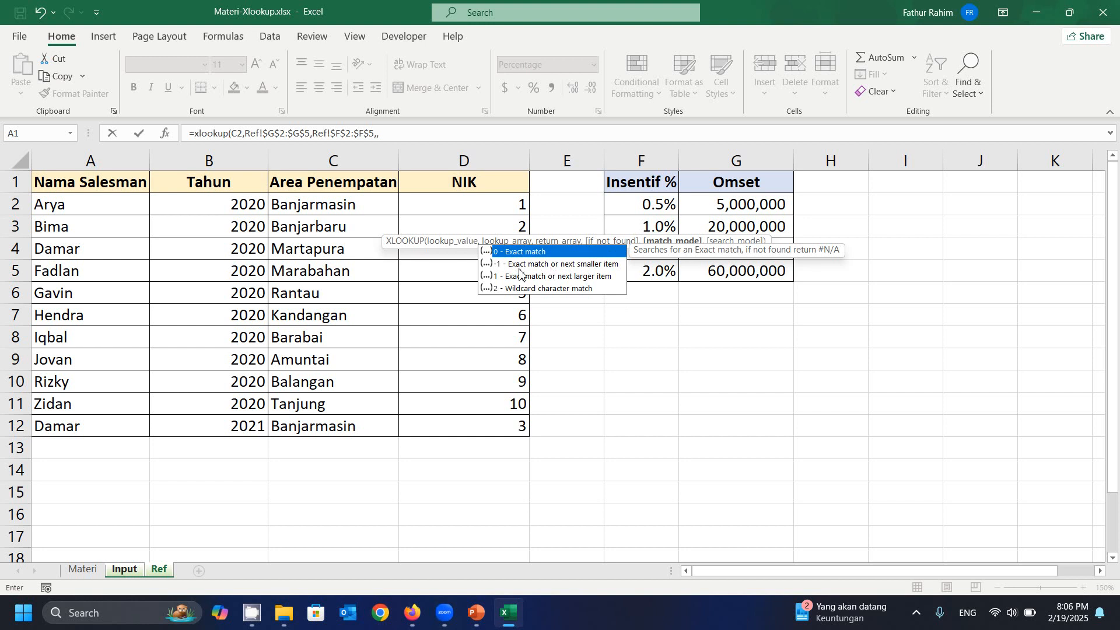
type("-1,")
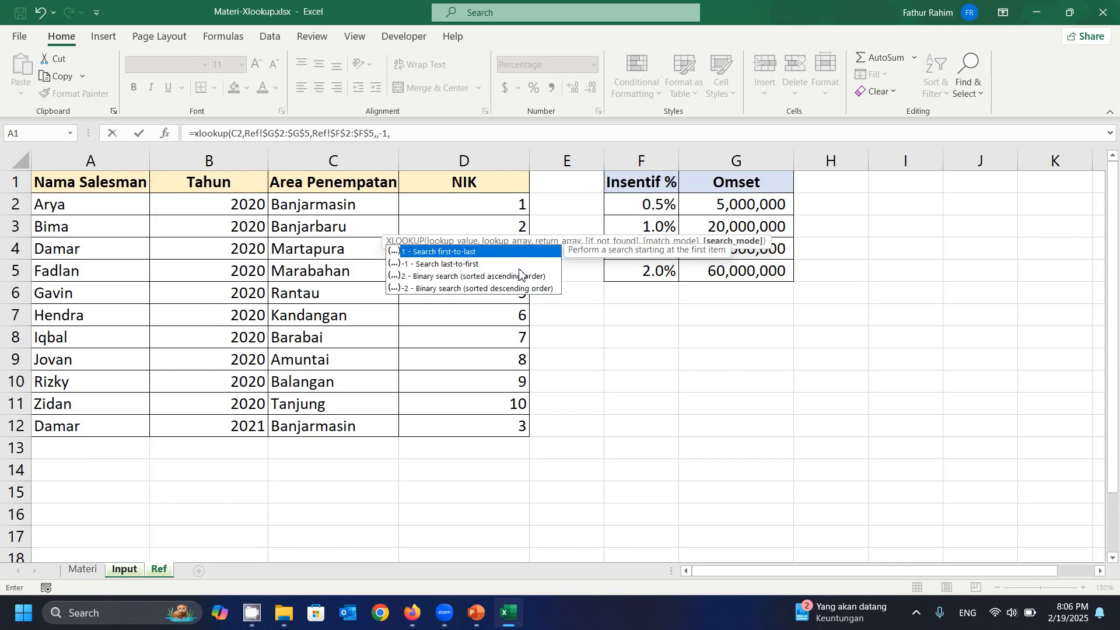
key("Return")
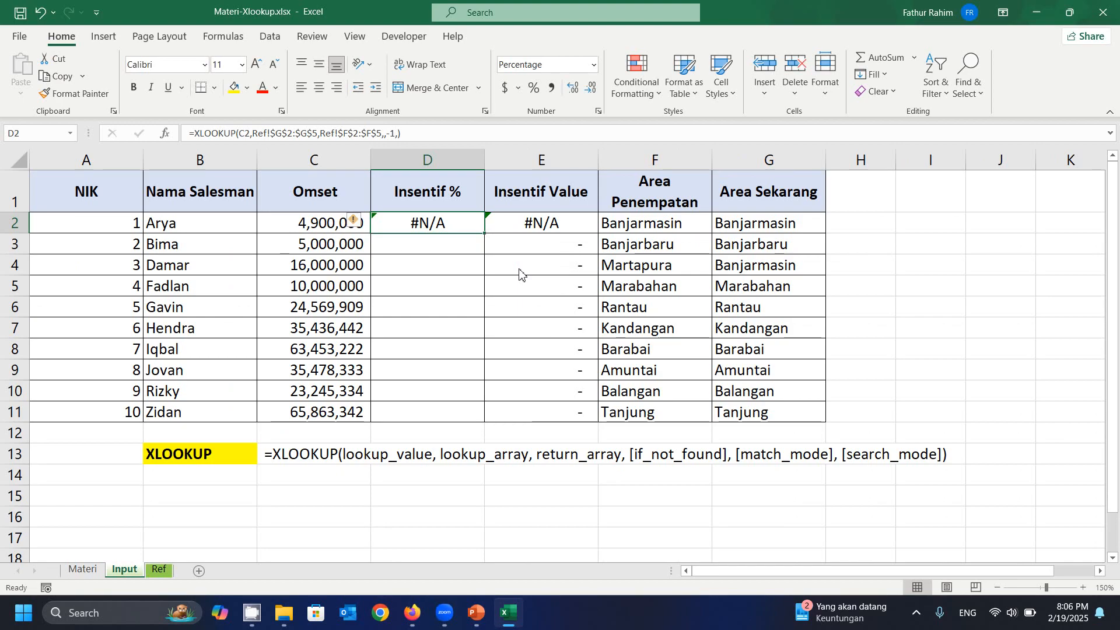
Compare the Omset in Input cell C2 with the lowest Omset tier on the Ref sheet
left_click(306, 224)
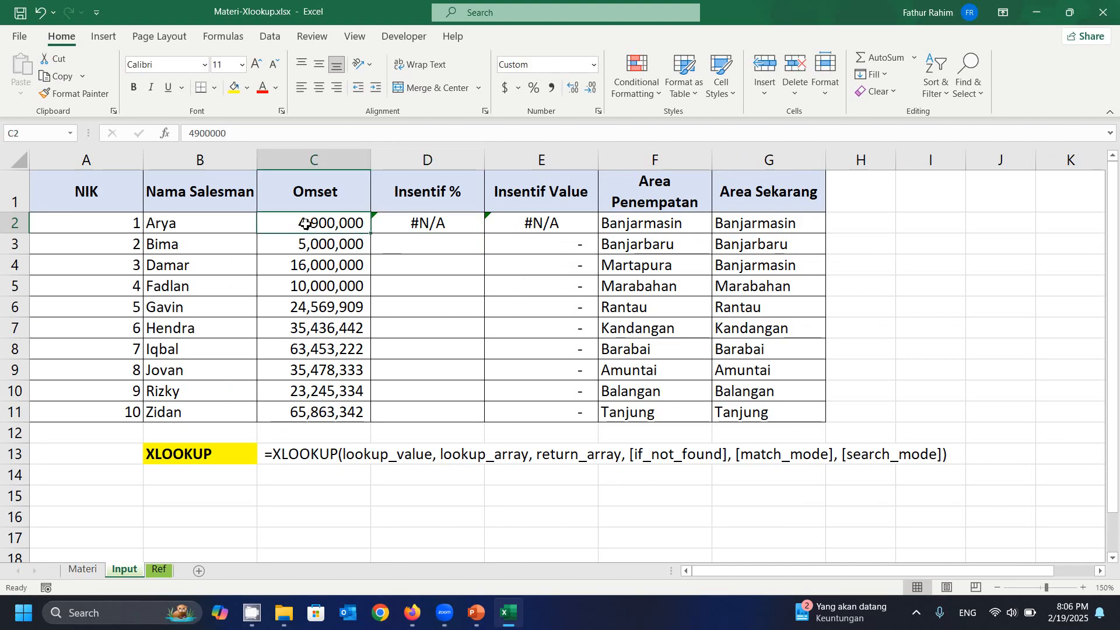
left_click(161, 570)
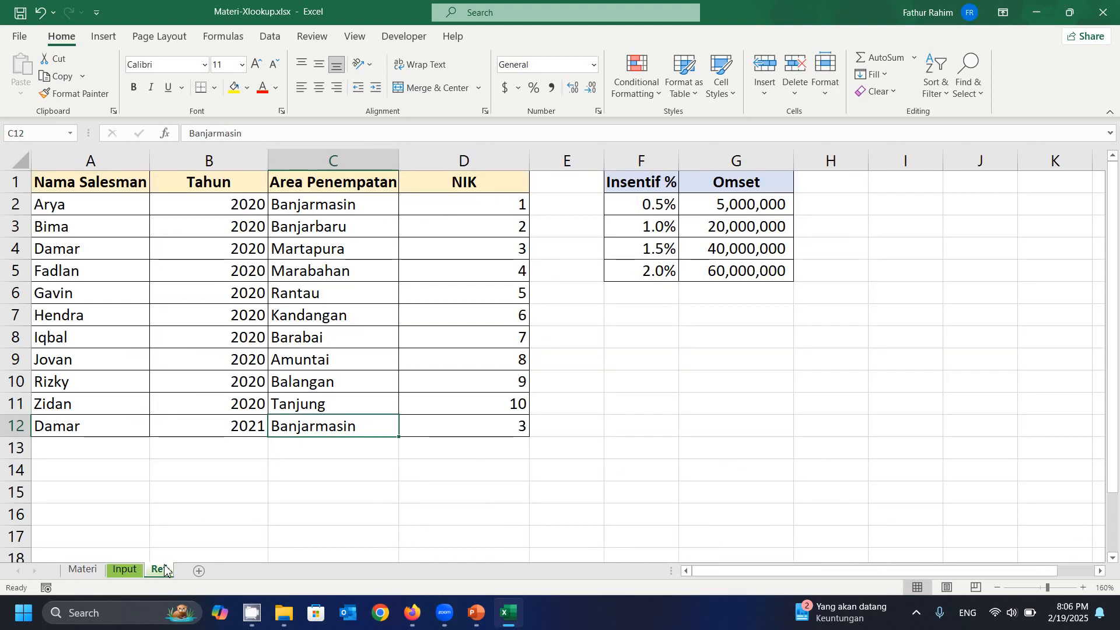
left_click(734, 203)
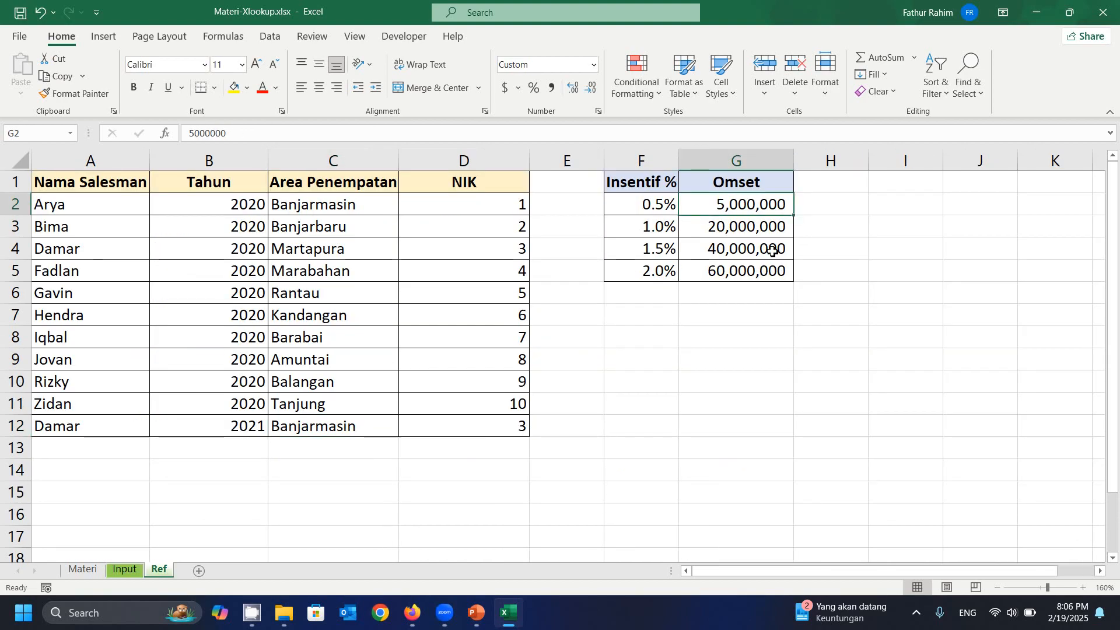
key("shift+Down")
key("shift+Down")
key("Up")
key("Down")
Copy the D2 formula on the Input sheet down the Insentif % column through D11
key("ctrl+Page_Up")
key("Right")
key("Right")
key("ctrl+c")
key("shift+Down")
key("shift+Down")
key("shift+Down")
key("shift+Down")
key("shift+Down")
key("shift+Down")
key("shift+Down")
key("shift+Down")
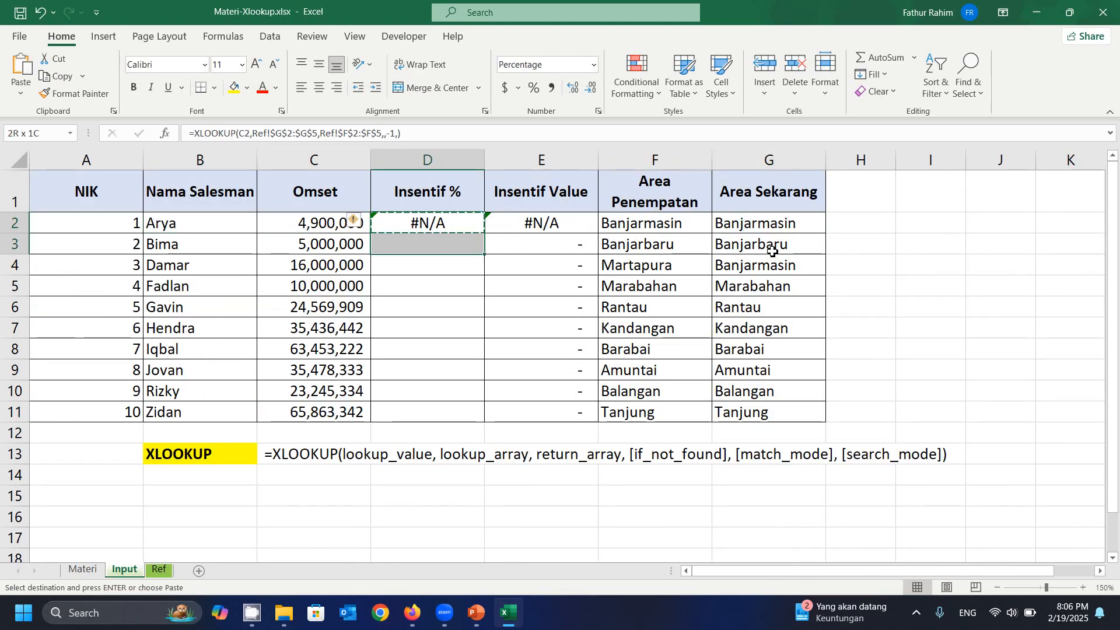
key("shift+Down")
key("Return")
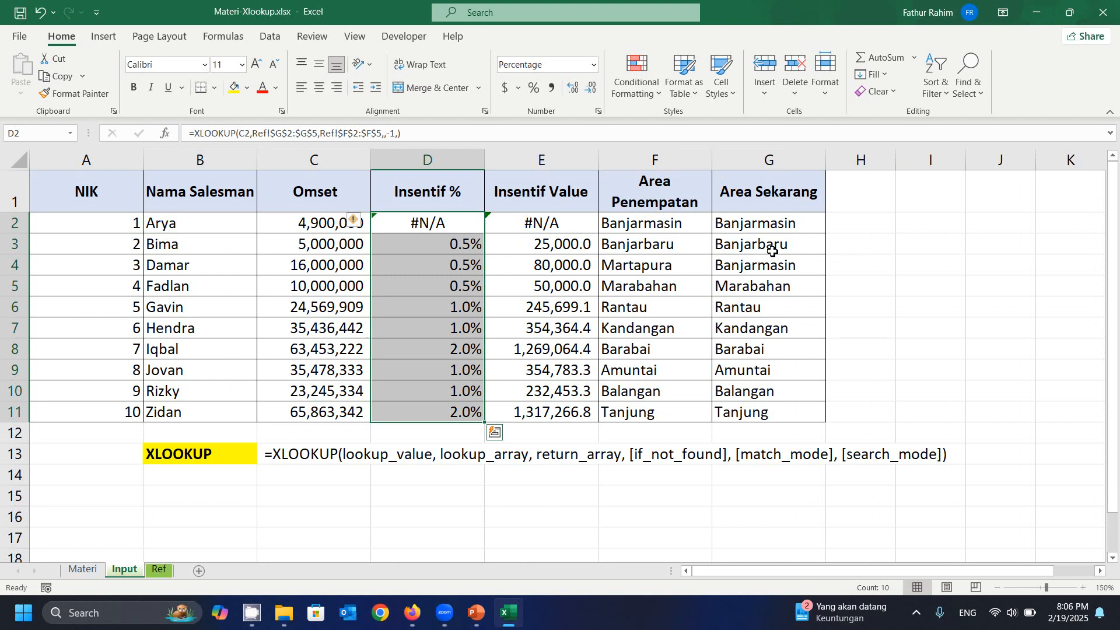
Check the filled Insentif % results against the incentive tiers on the Ref sheet
key("Down")
key("Down")
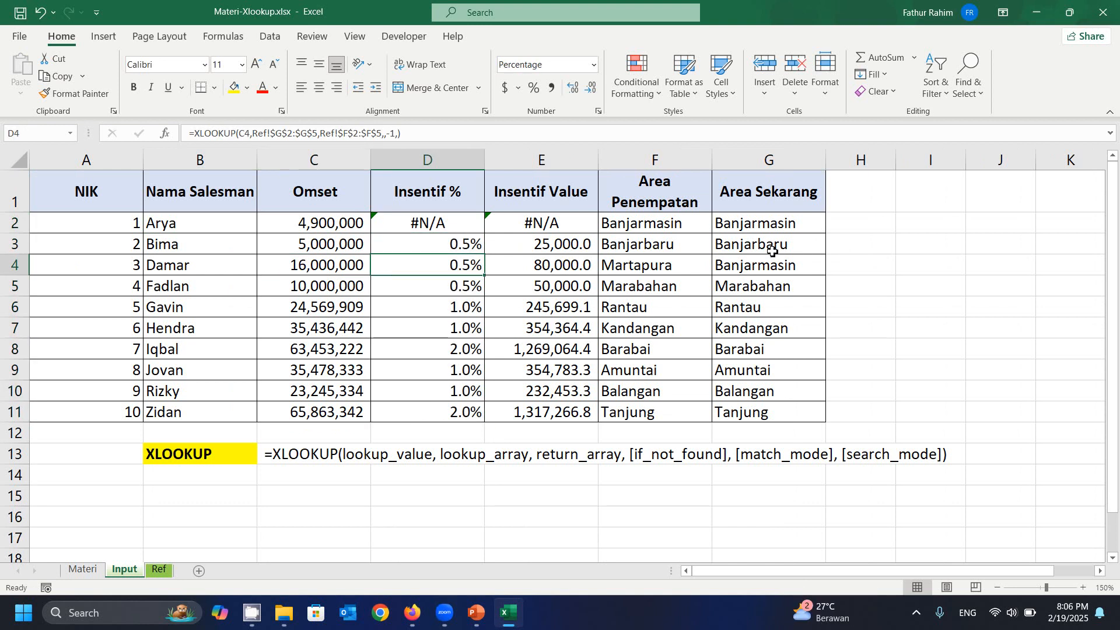
key("ctrl+Page_Down")
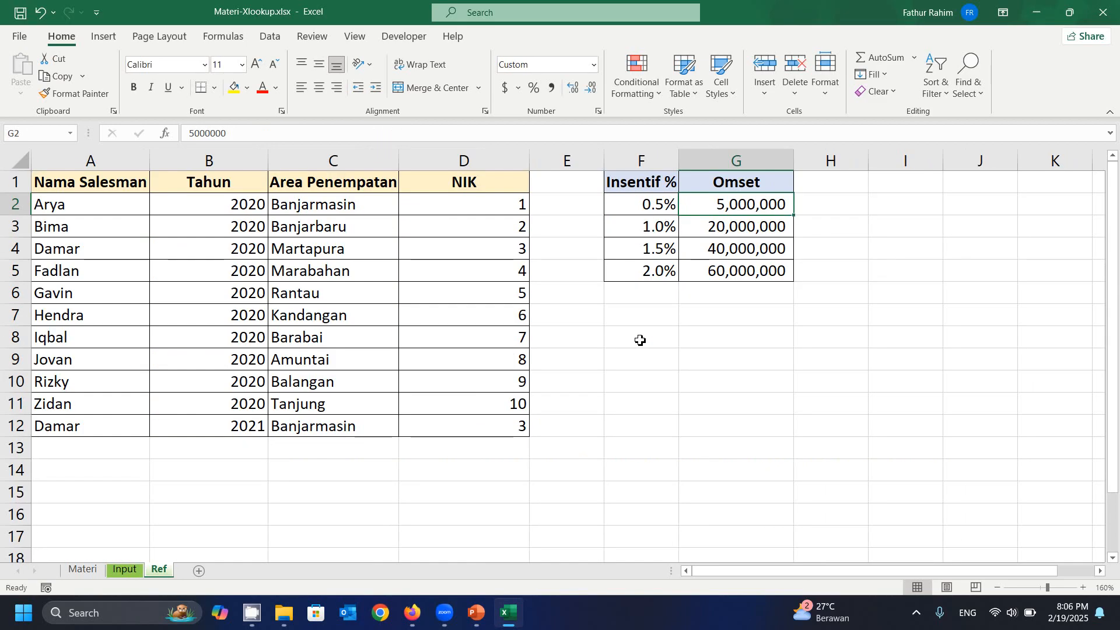
left_click(662, 208)
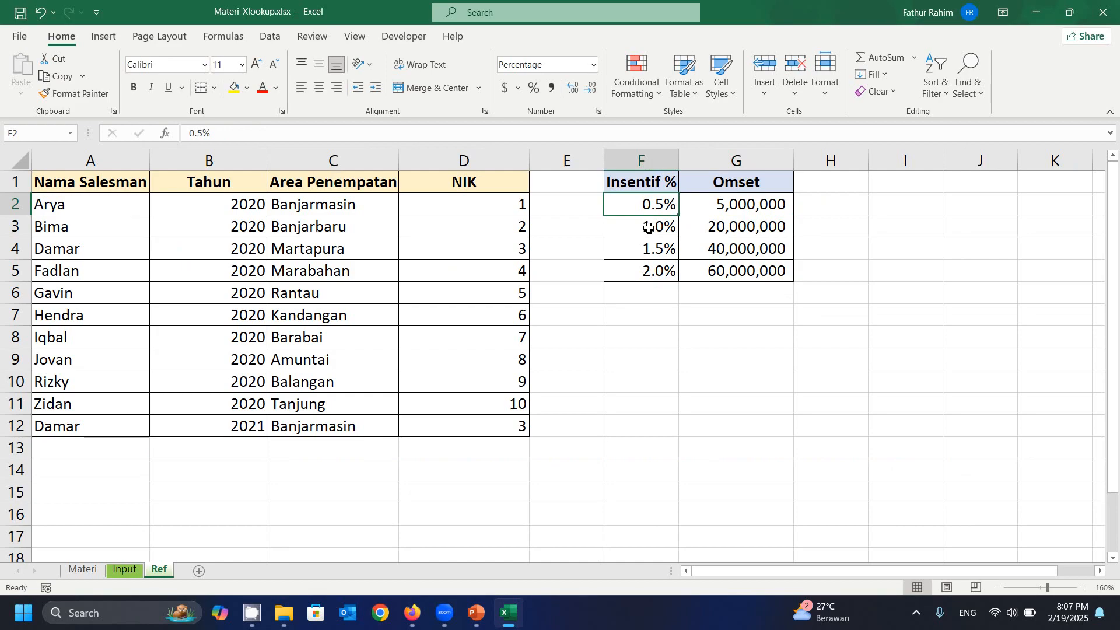
Add 0 as the if_not_found argument of the XLOOKUP formula in cell D2 on the Input sheet
key("ctrl+Page_Up")
key("Up")
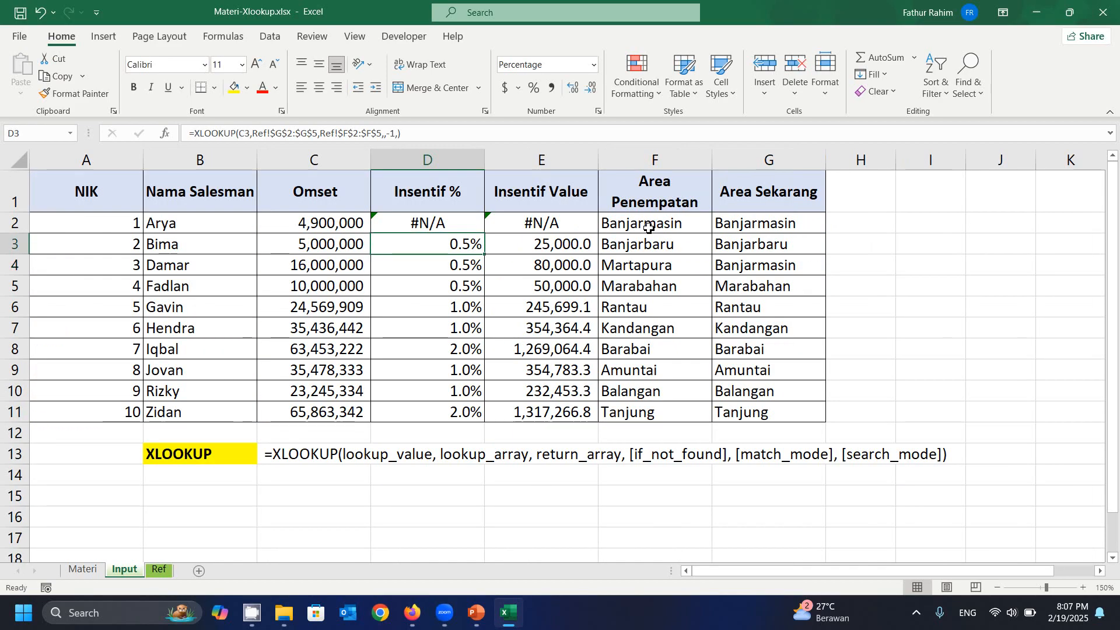
key("Up")
key("F2")
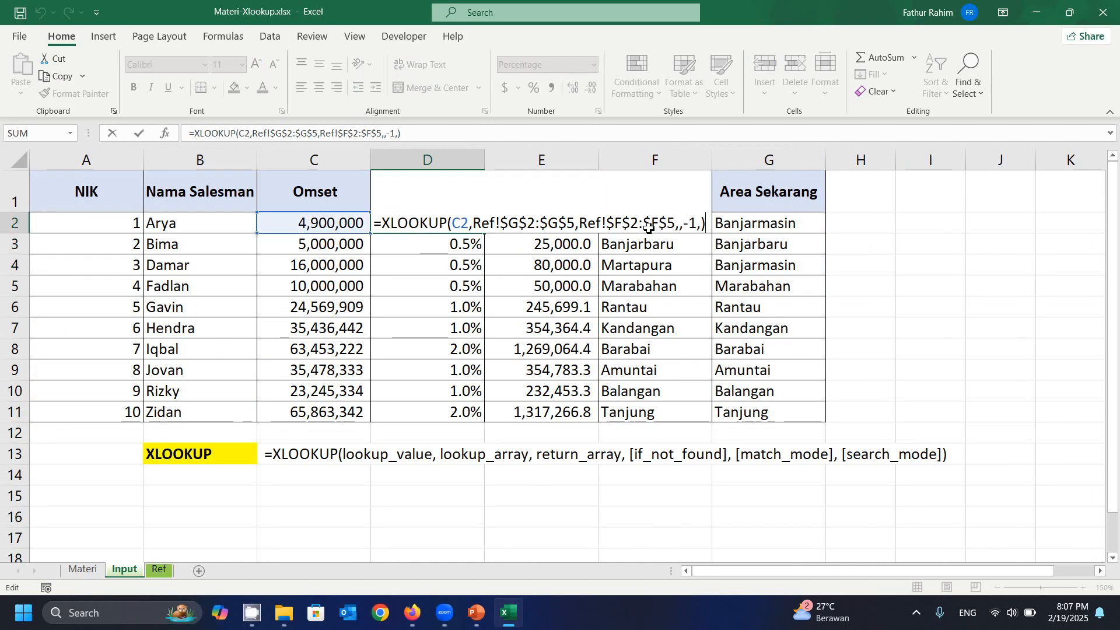
key("Left")
key("Left")
key("Left")
key("Left")
key("Left")
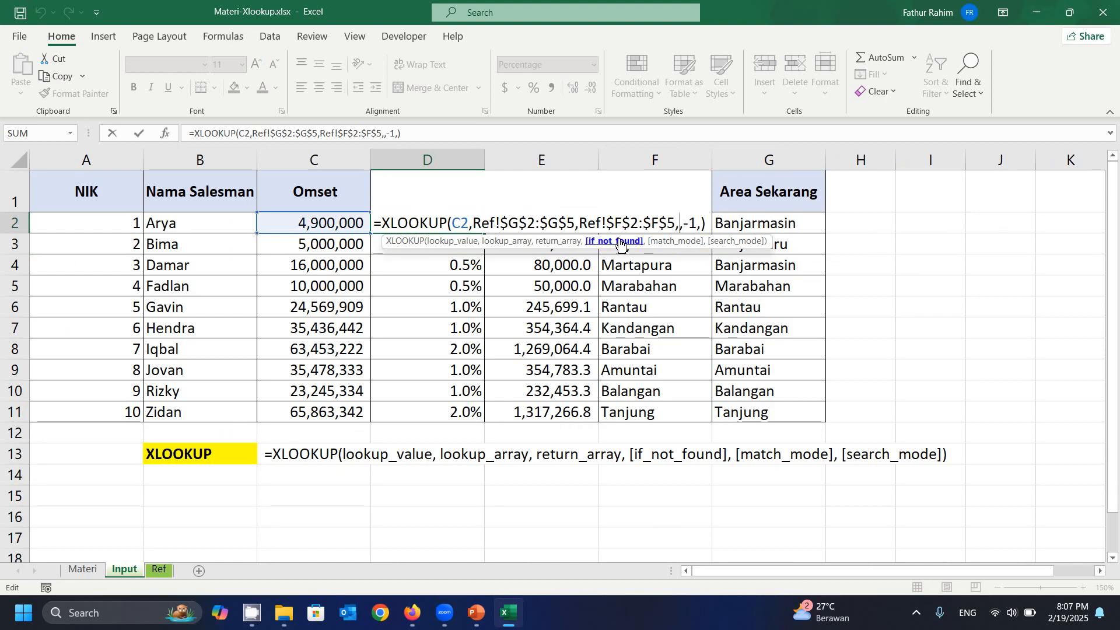
type("\"")
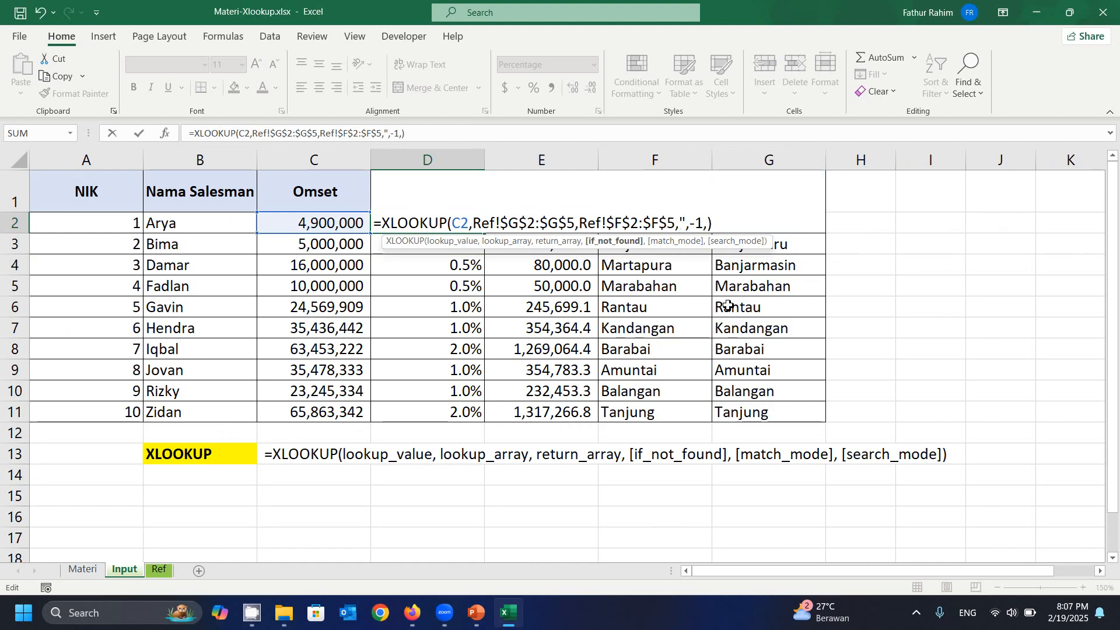
key("BackSpace")
type("0")
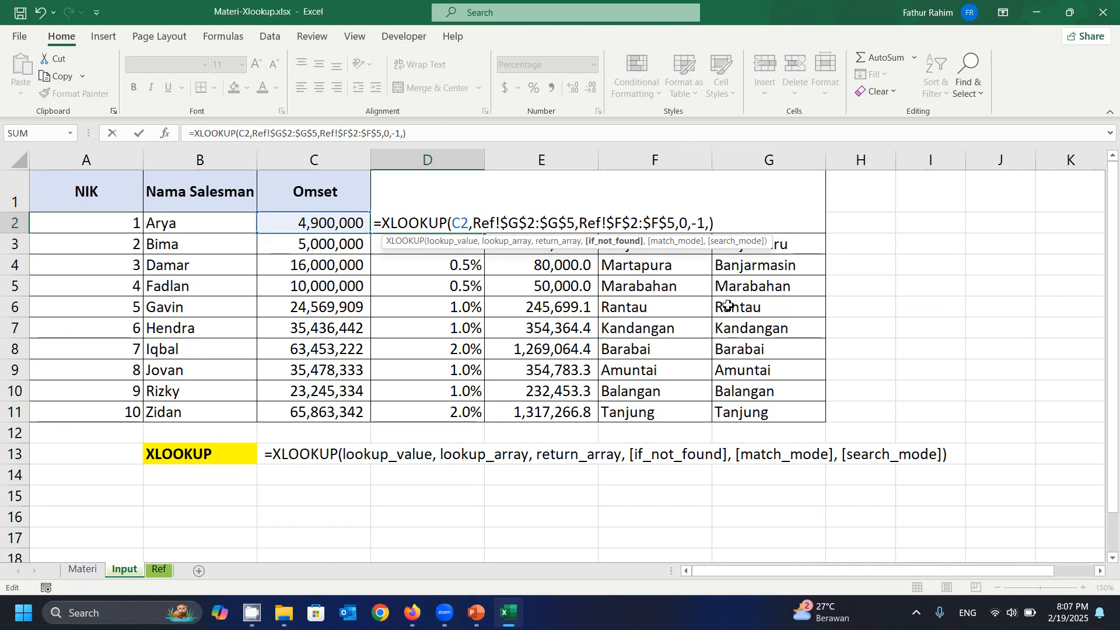
key("Return")
Copy the D2 formula with its if_not_found value down the Insentif % column through D11
key("Up")
key("ctrl+c")
key("ctrl+shift+Down")
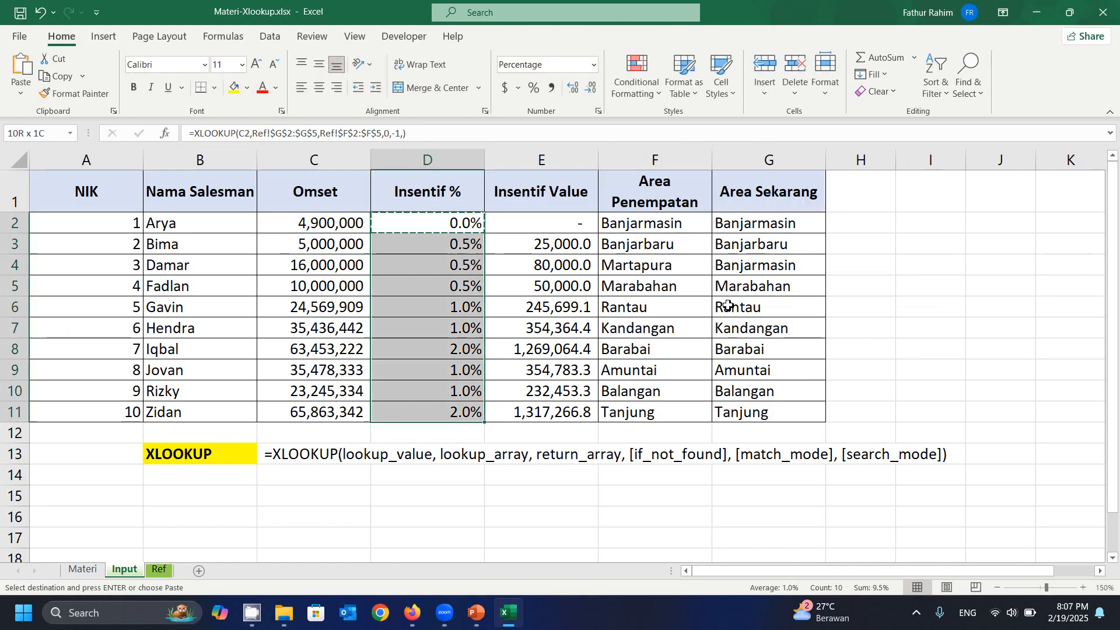
key("Return")
key("Right")
key("Left")
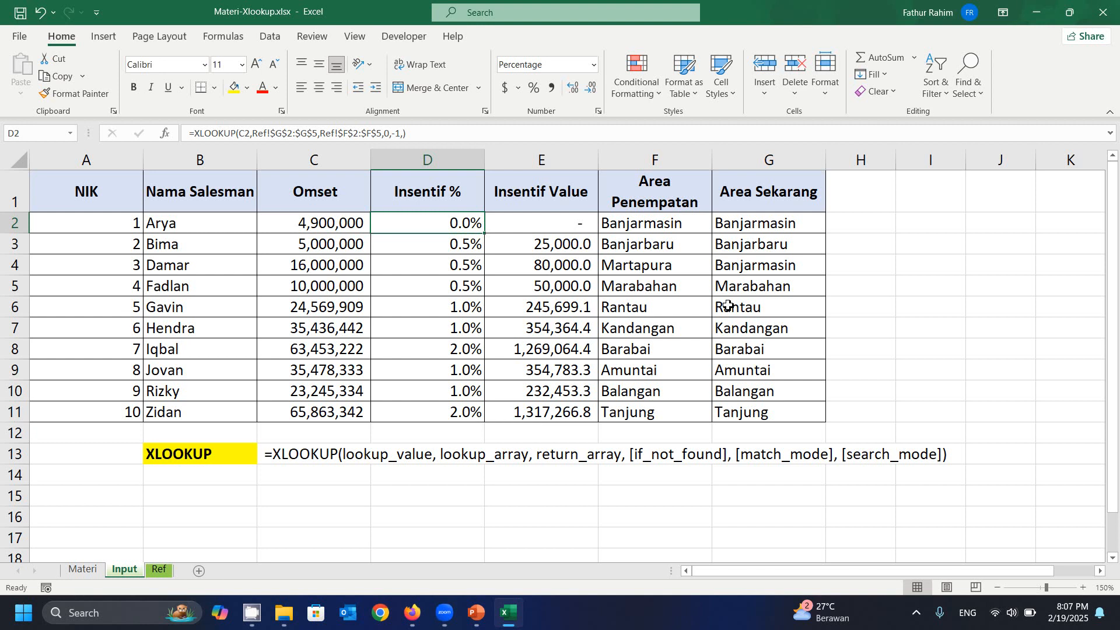
Set the match mode of the D2 formula to 1 (exact match or next larger item)
key("F2")
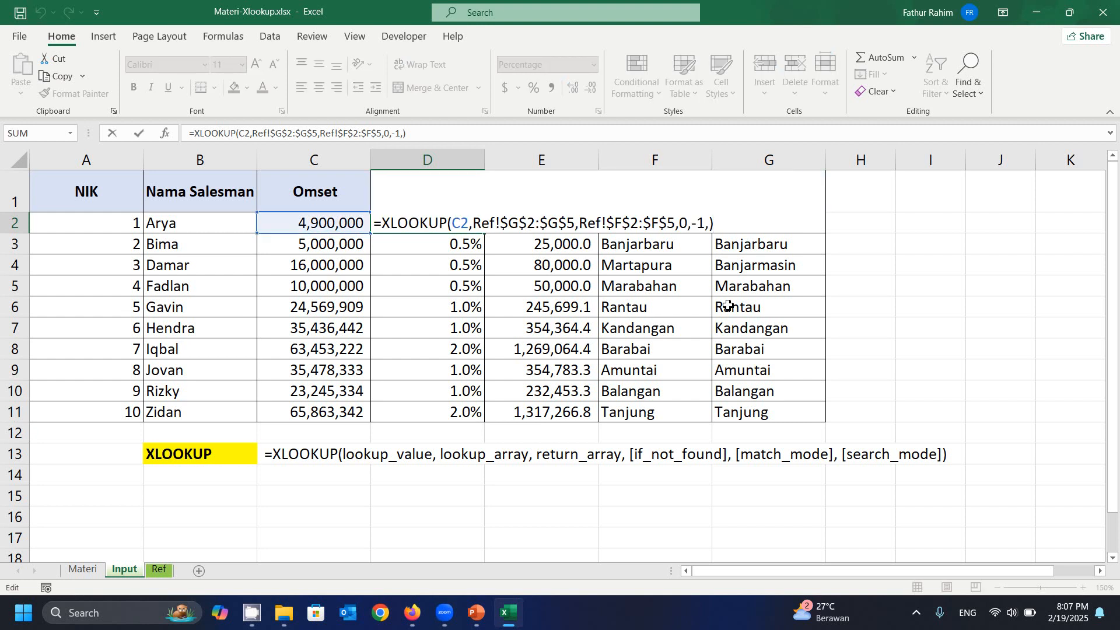
key("Escape")
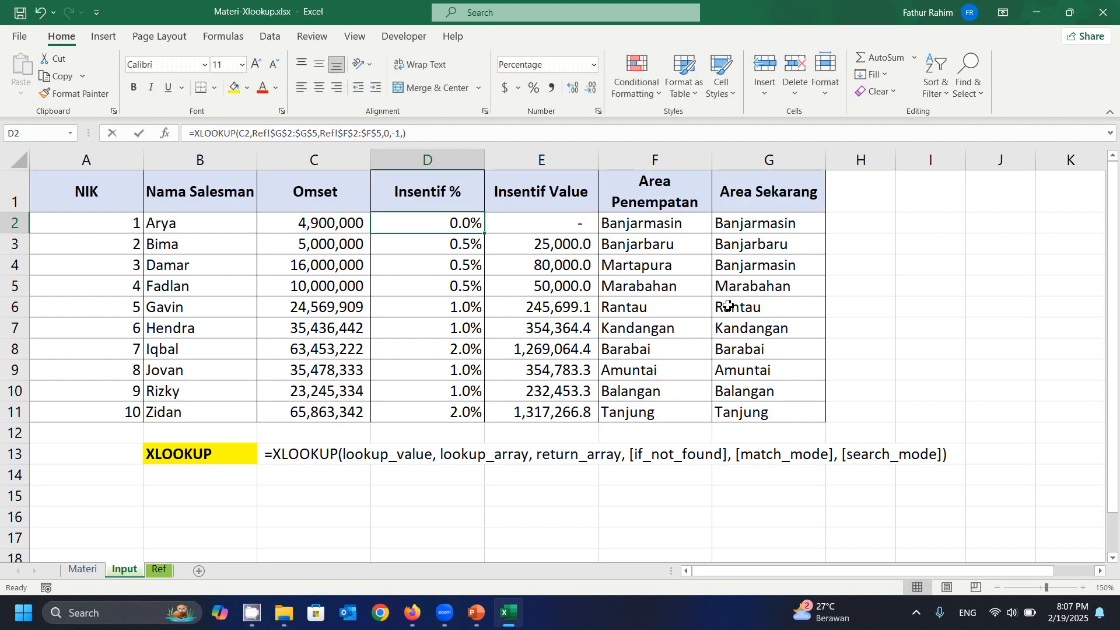
key("F2")
key("Left")
key("Left")
key("Left")
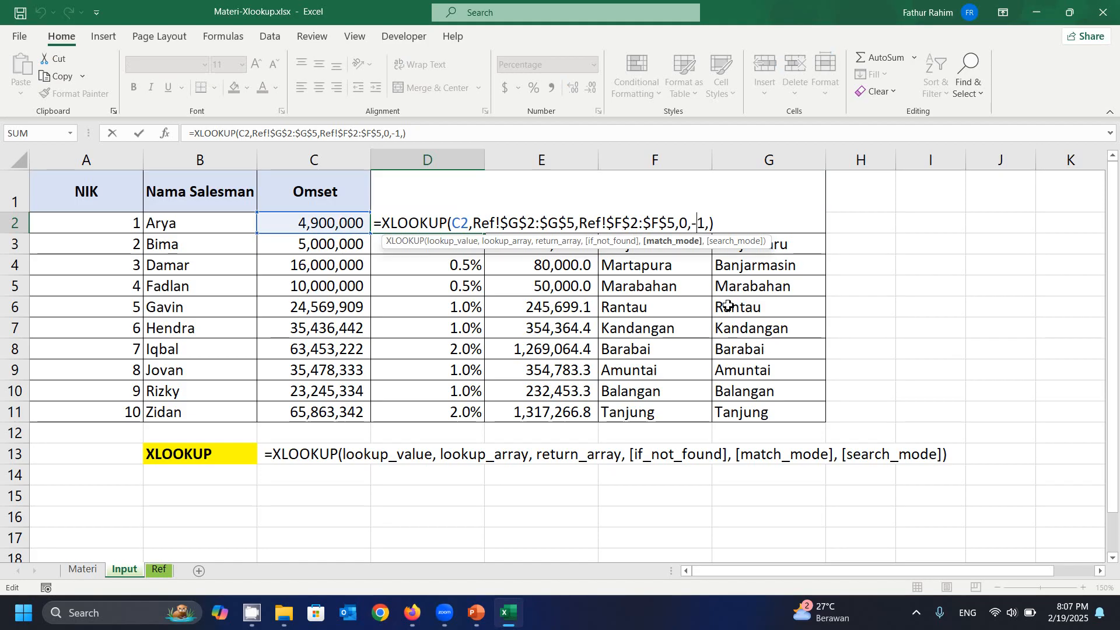
key("Right")
key("BackSpace")
key("BackSpace")
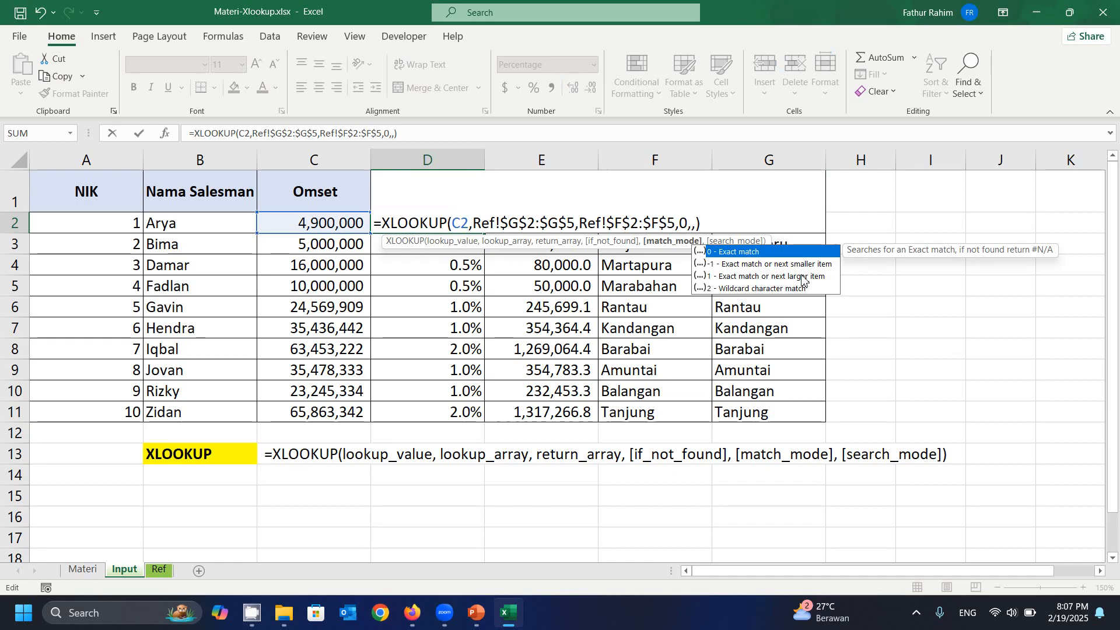
type("1")
key("Return")
key("Up")
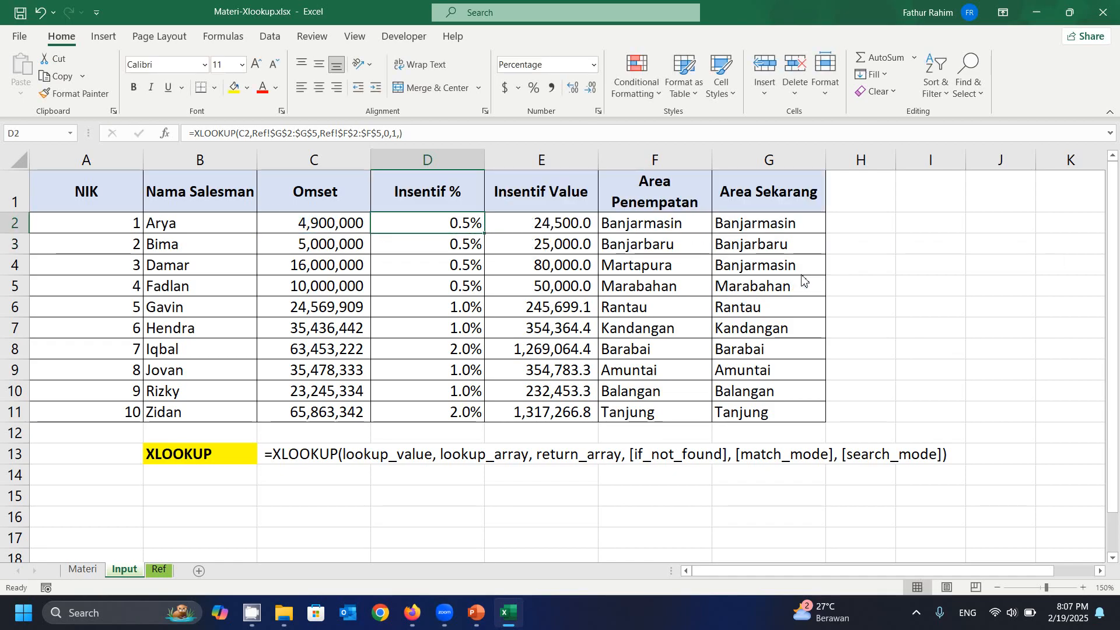
Copy the D2 formula with match mode 1 down the Insentif % column through D11
key("ctrl+c")
key("ctrl+shift+Down")
key("ctrl+v")
key("Right")
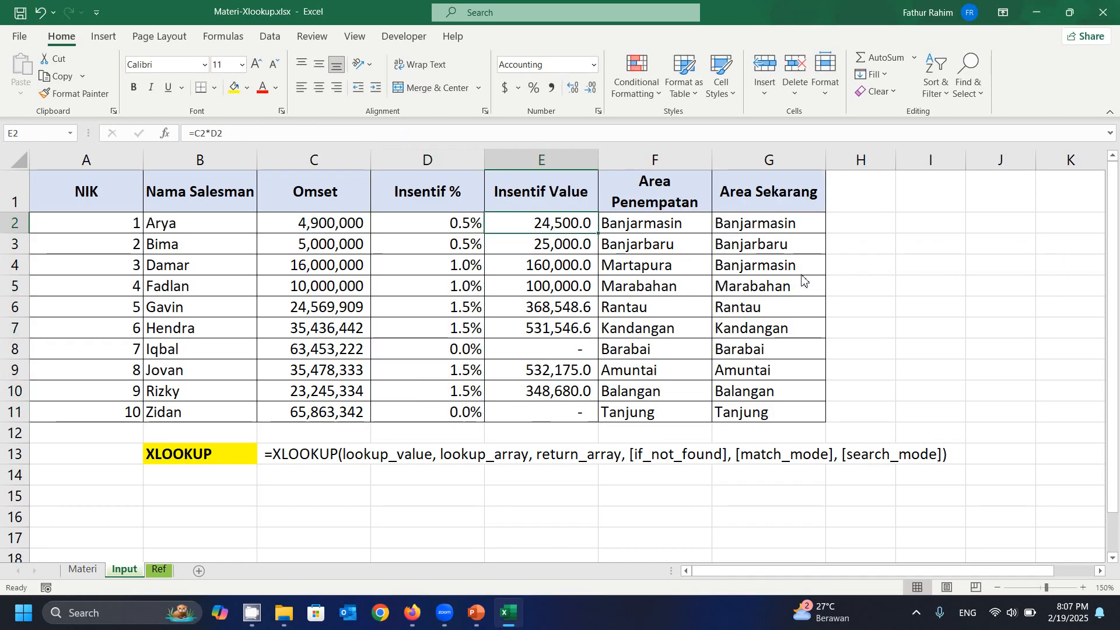
Compare the Omset and Insentif % in Input row 2 with the incentive tiers on the Ref sheet
key("Left")
key("Left")
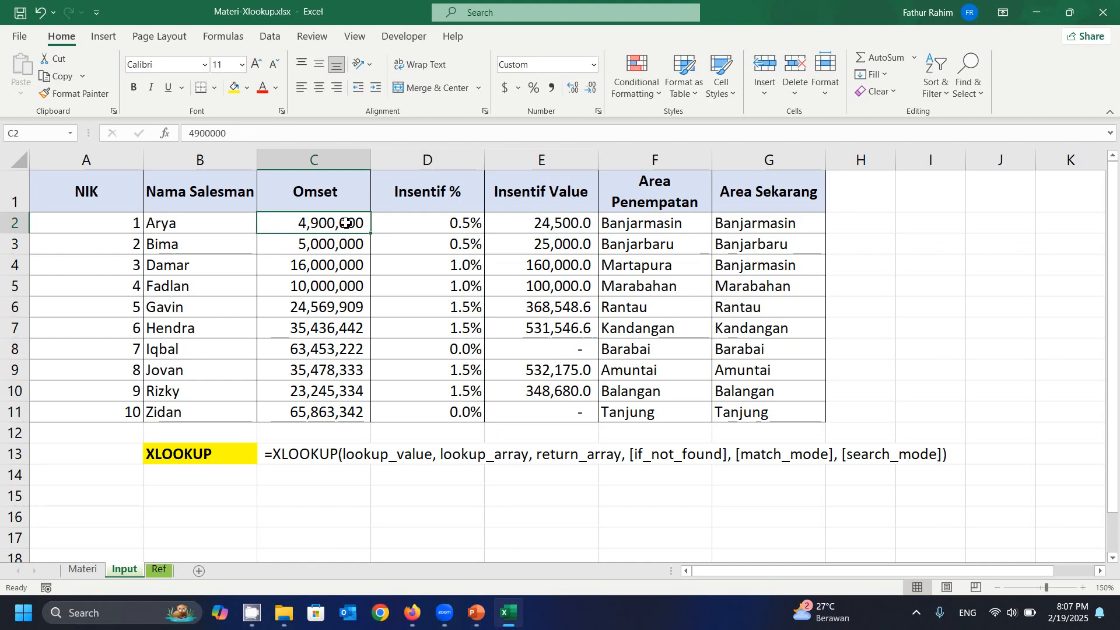
left_click(392, 222)
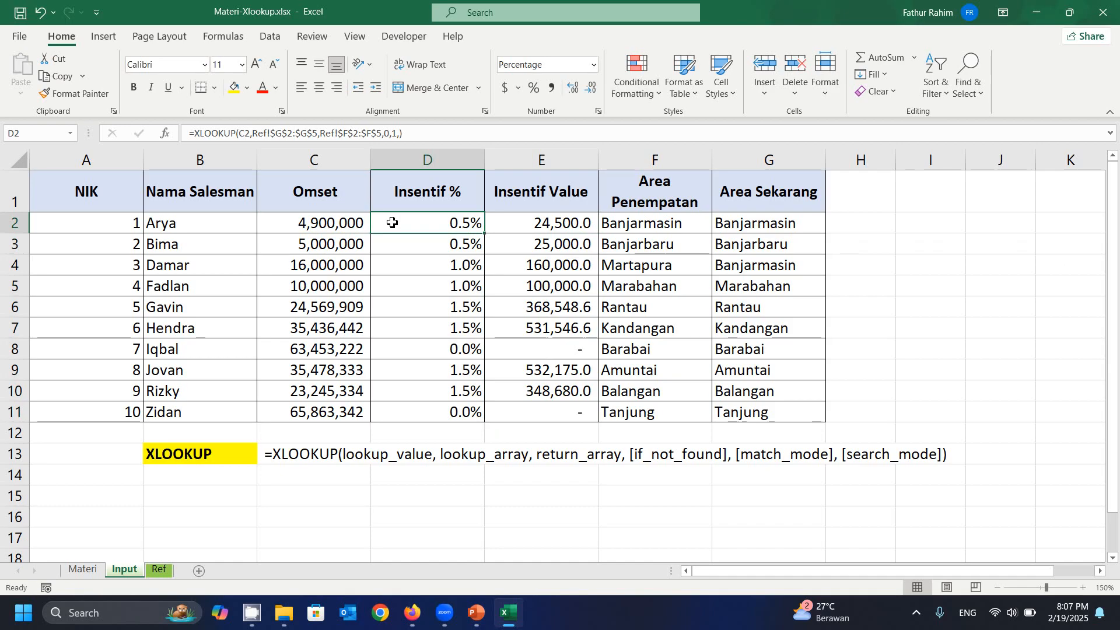
left_click(164, 568)
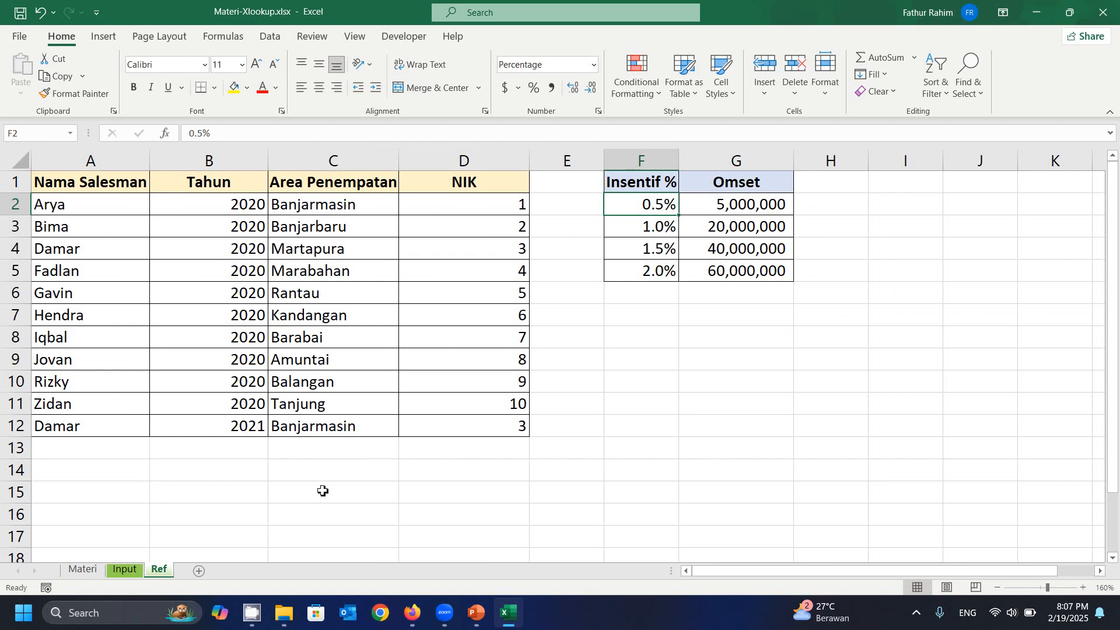
left_click(121, 571)
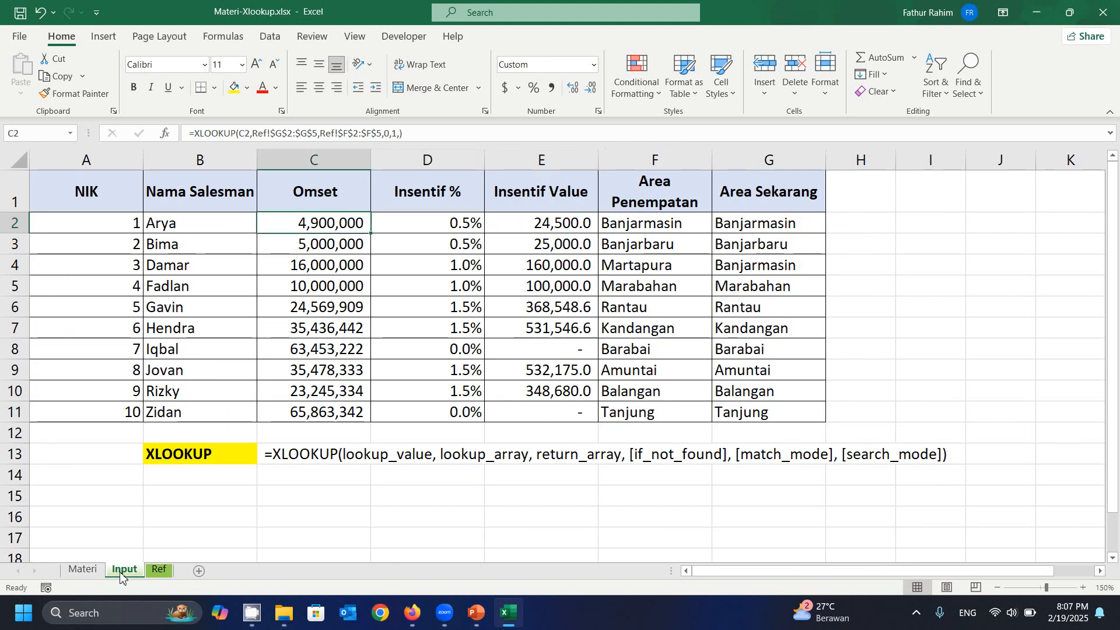
Compare the Omset and Insentif % in Input row 8 with the highest incentive tier on the Ref sheet
key("Right")
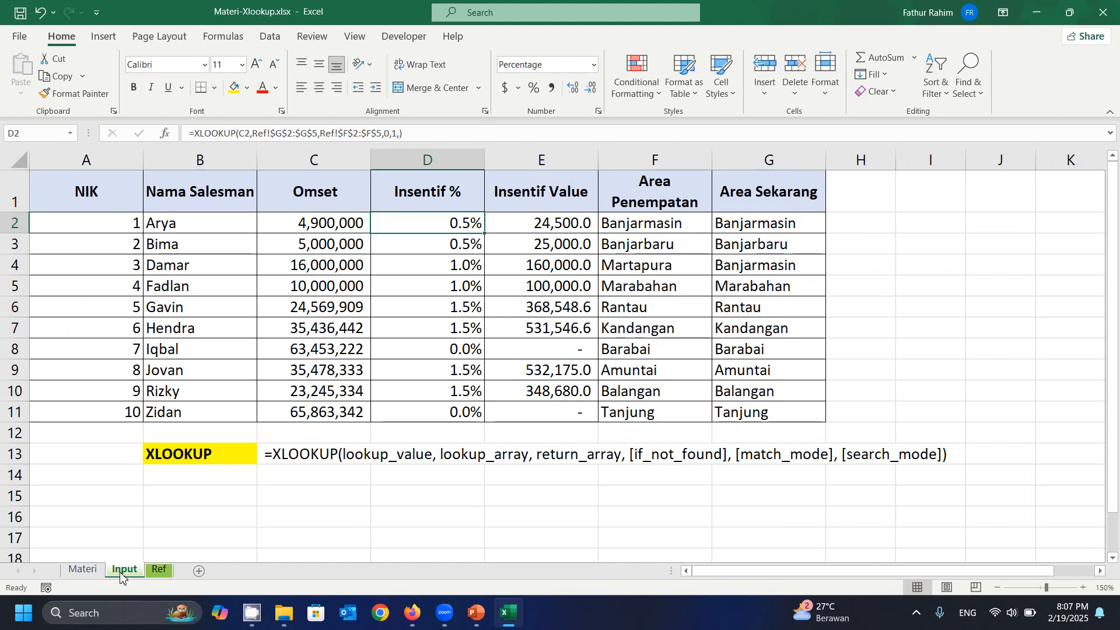
key("Down")
key("Down")
key("Down")
key("Down")
key("Down")
key("Down")
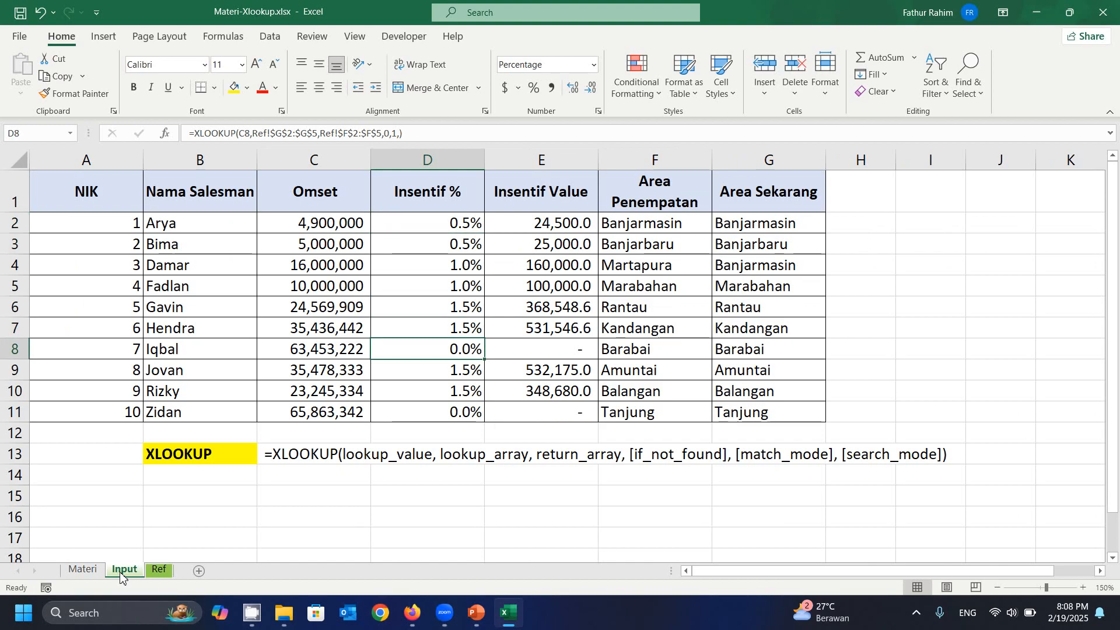
key("Left")
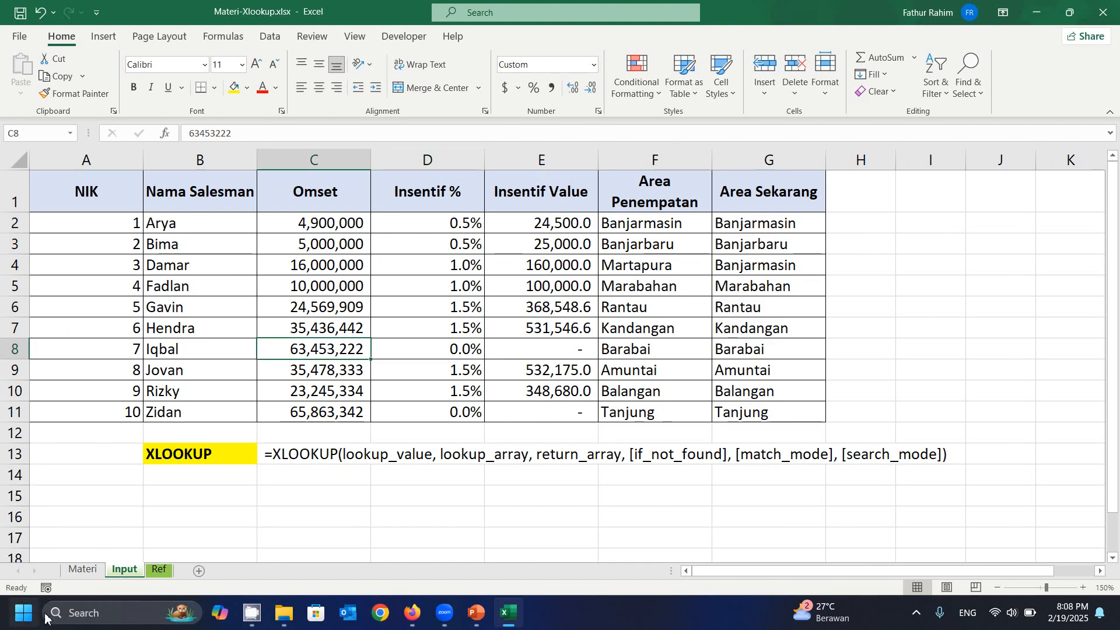
left_click(151, 573)
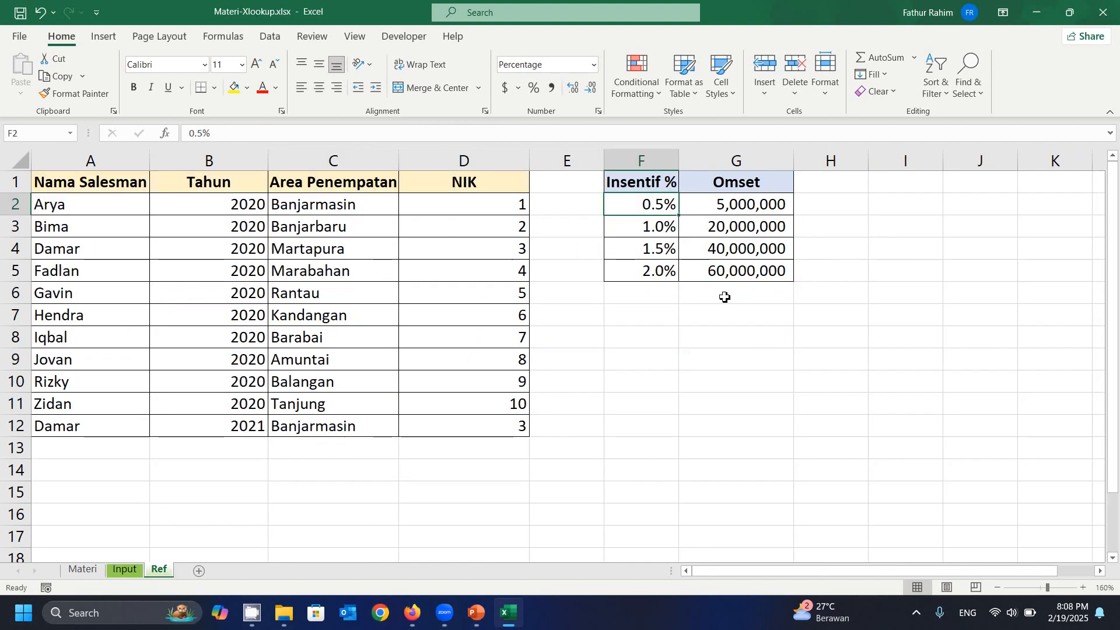
left_click(724, 290)
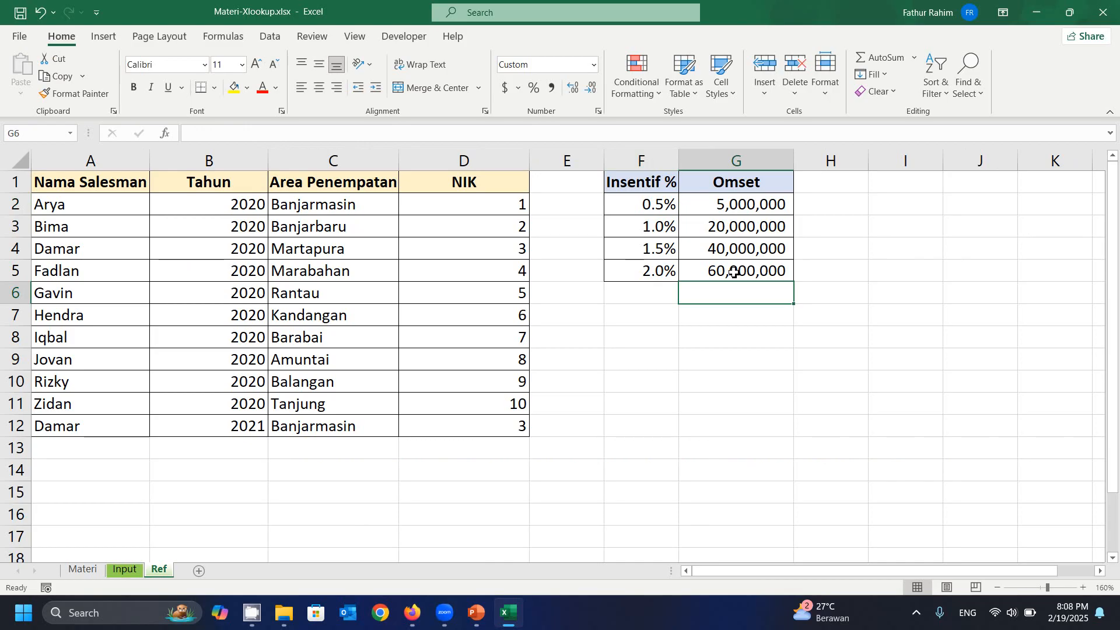
left_click(643, 298)
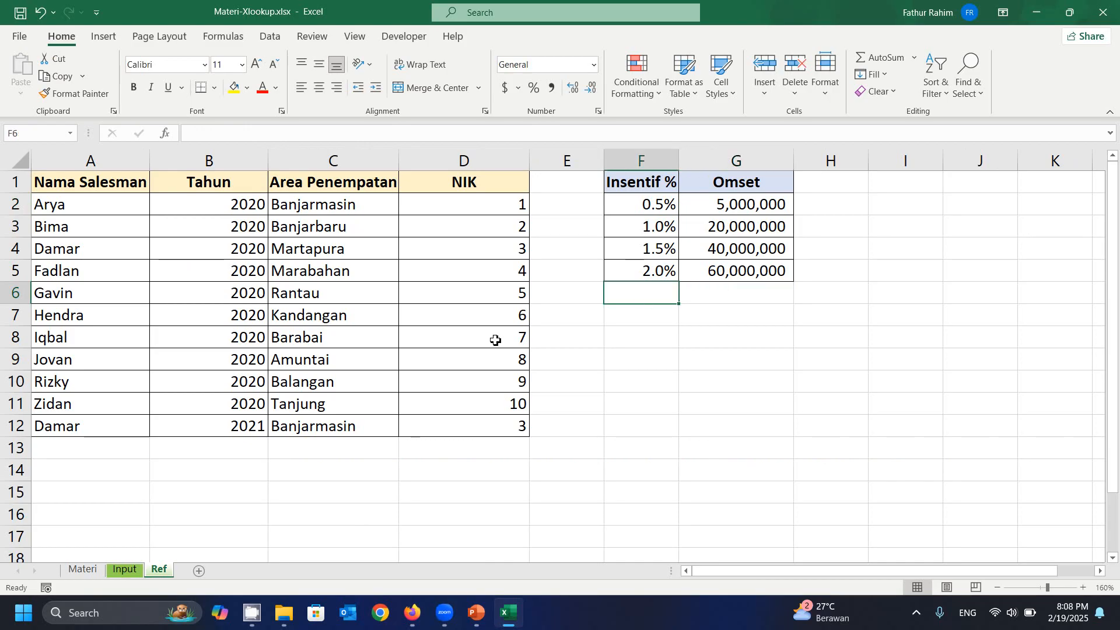
left_click(124, 569)
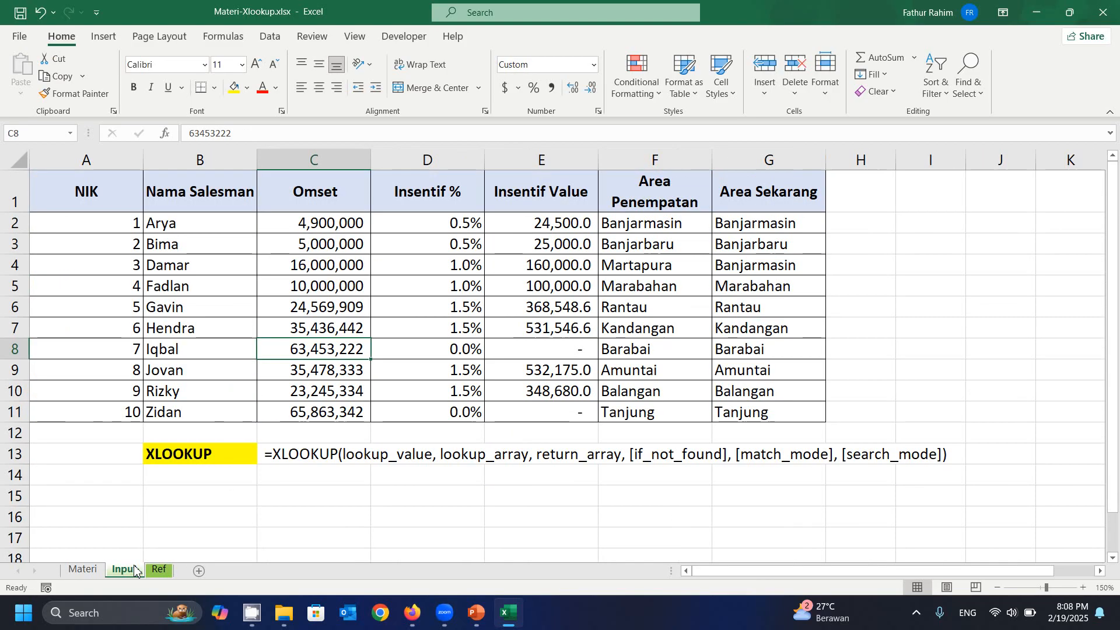
Set the match mode of the D2 formula back to -1 and fill the formula down through D11
left_click(420, 353)
key("ctrl+Up")
key("Down")
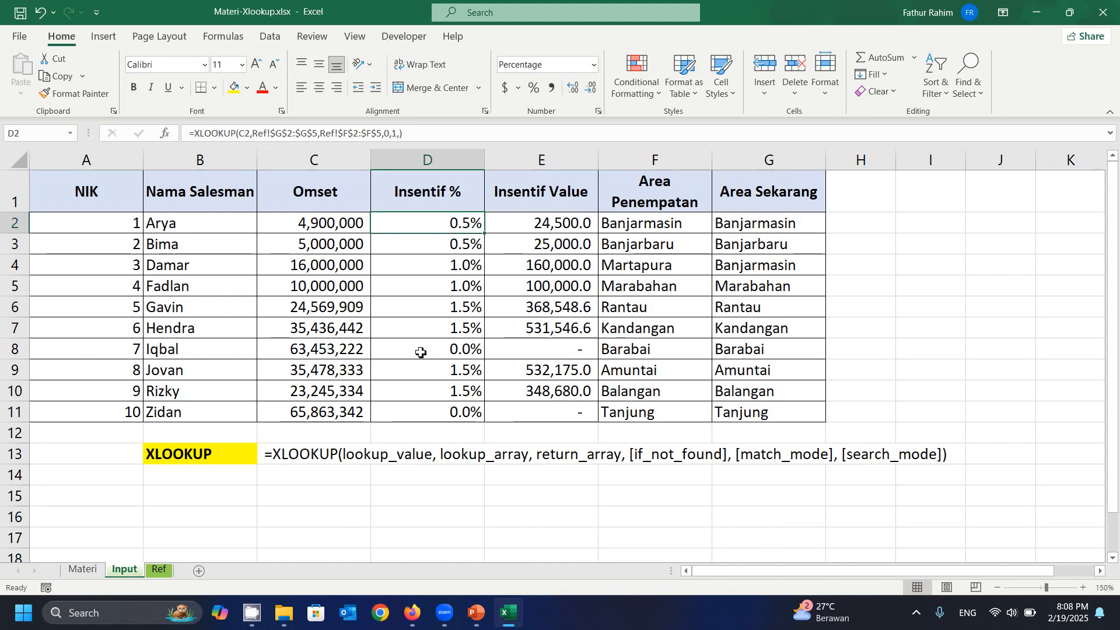
key("F2")
key("Left")
key("Left")
key("Left")
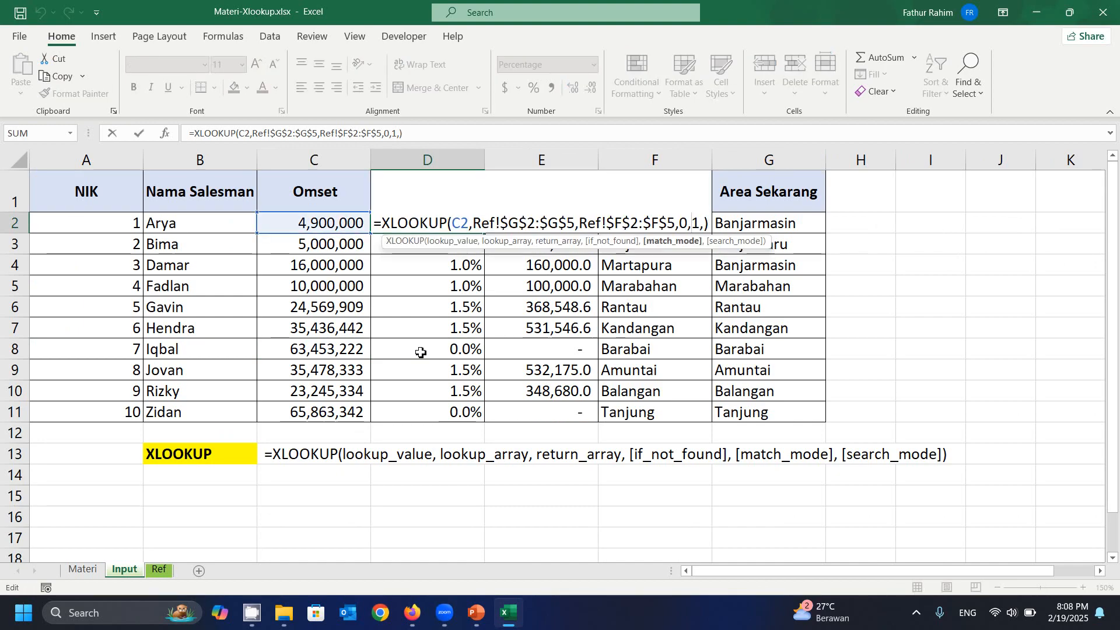
type("-")
key("Return")
key("Up")
key("ctrl+shift+Down")
key("ctrl+d")
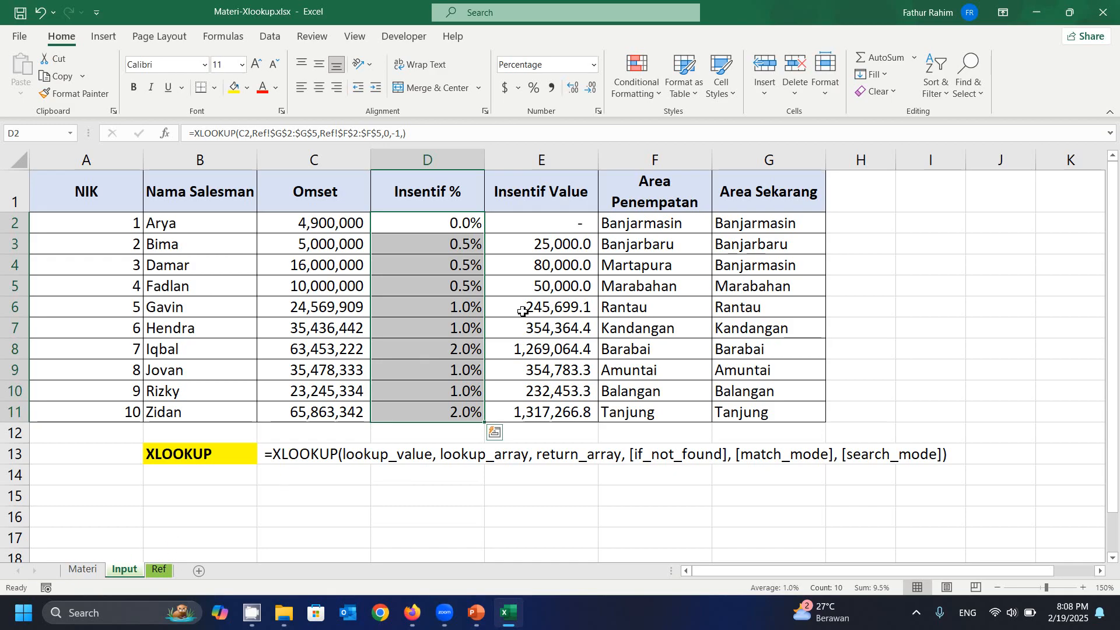
Start an XLOOKUP formula in cell I2 of the Input sheet with B2 as the lookup value
left_click(845, 219)
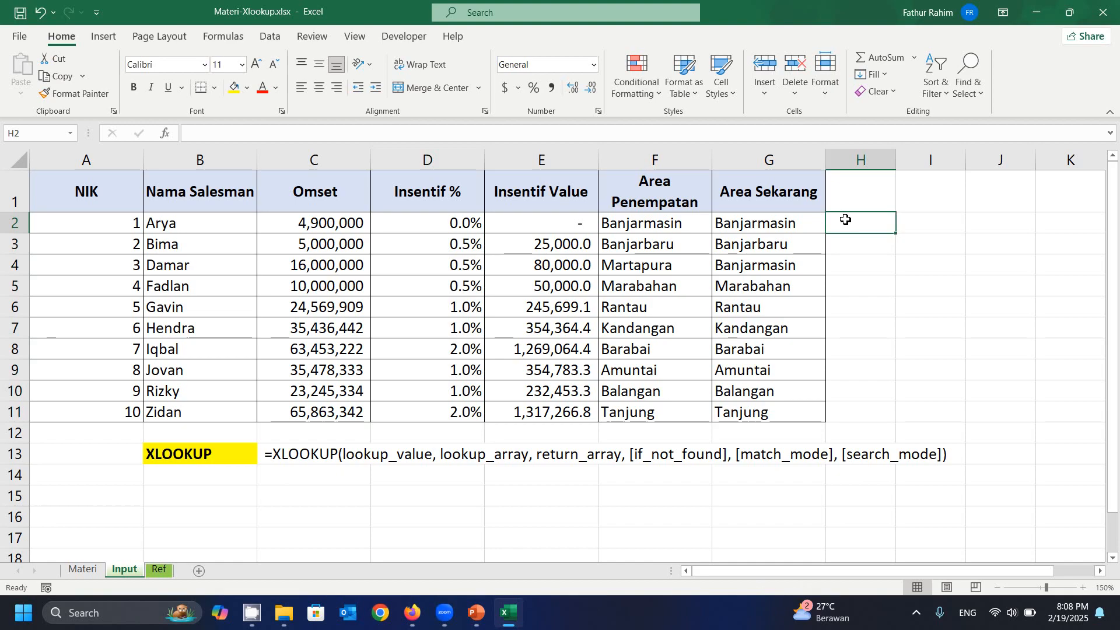
key("Right")
key("Left")
key("Right")
type("=")
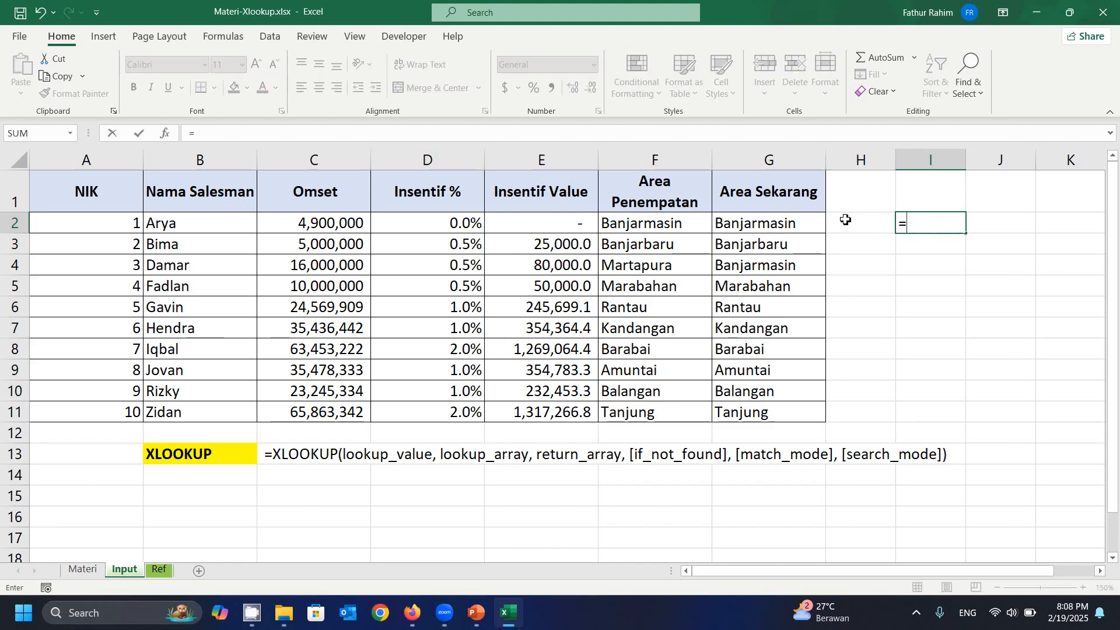
type("xlooku")
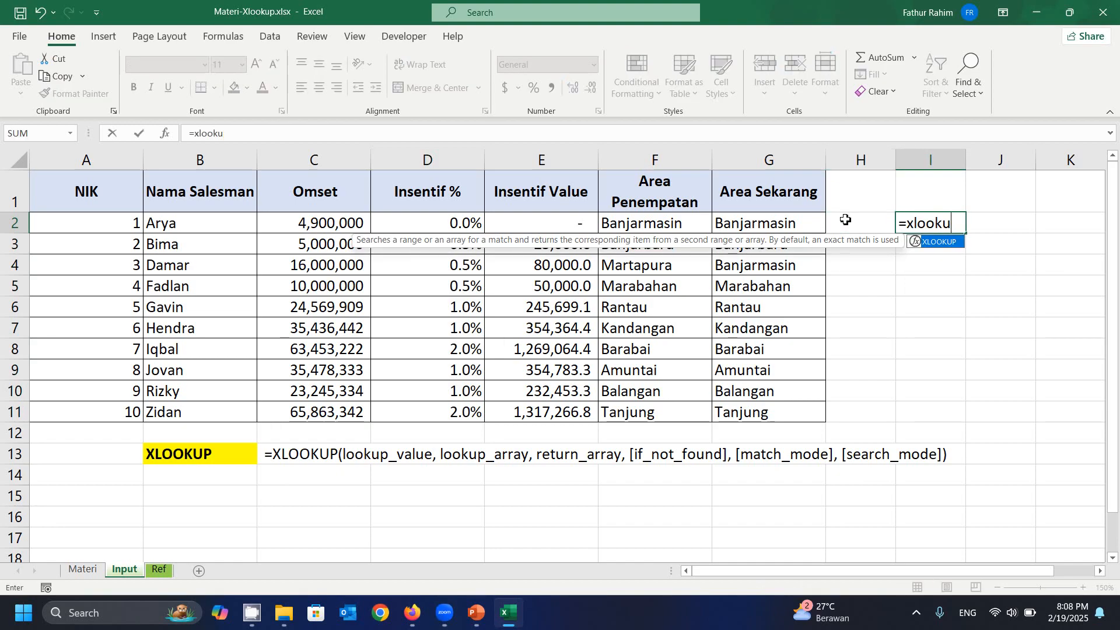
type("p(")
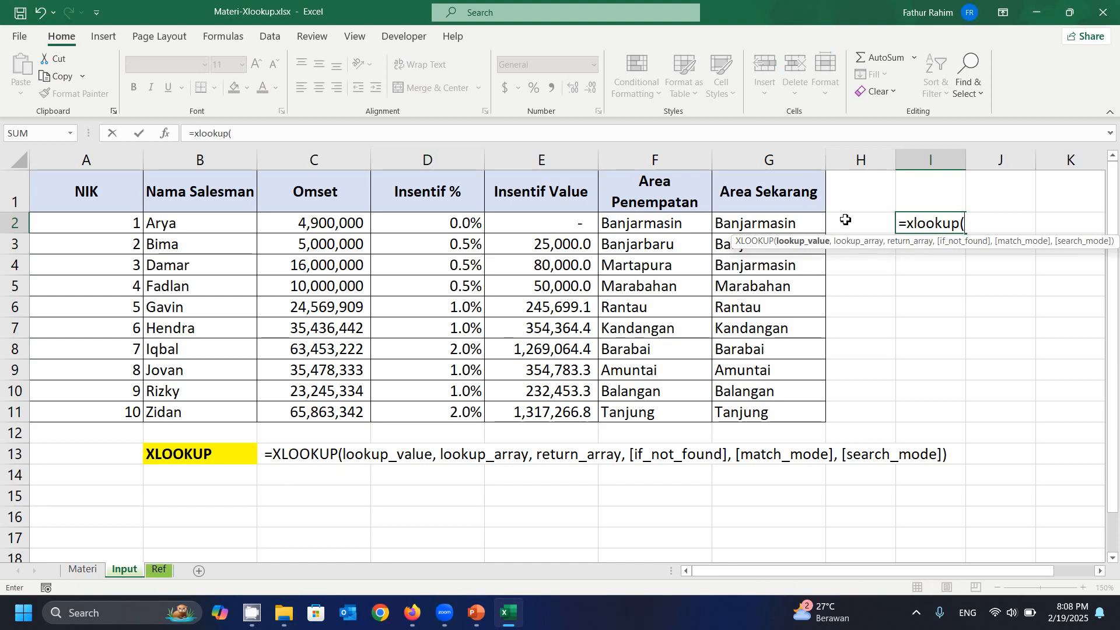
left_click(220, 223)
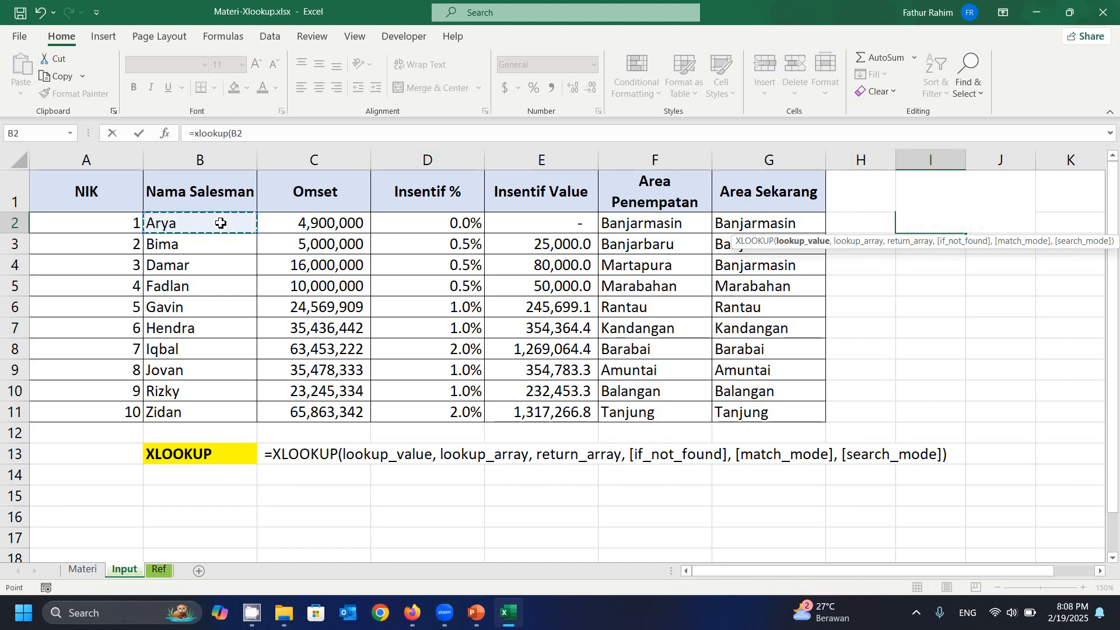
type(",")
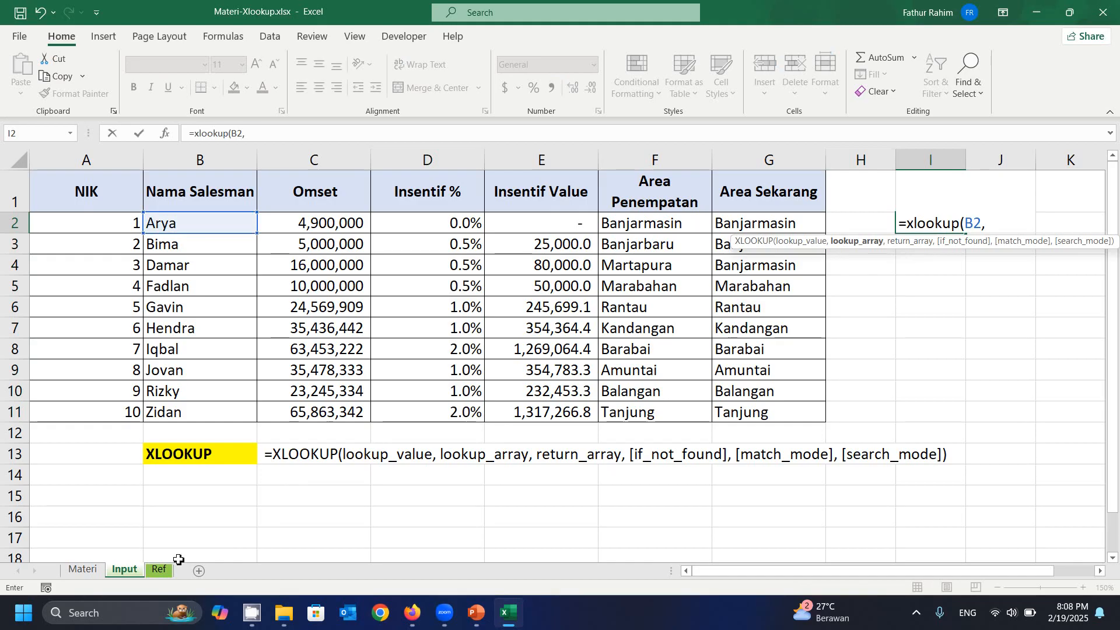
Set the lookup array of the I2 formula to the absolute range Ref!$A$2:$A$12
left_click(160, 570)
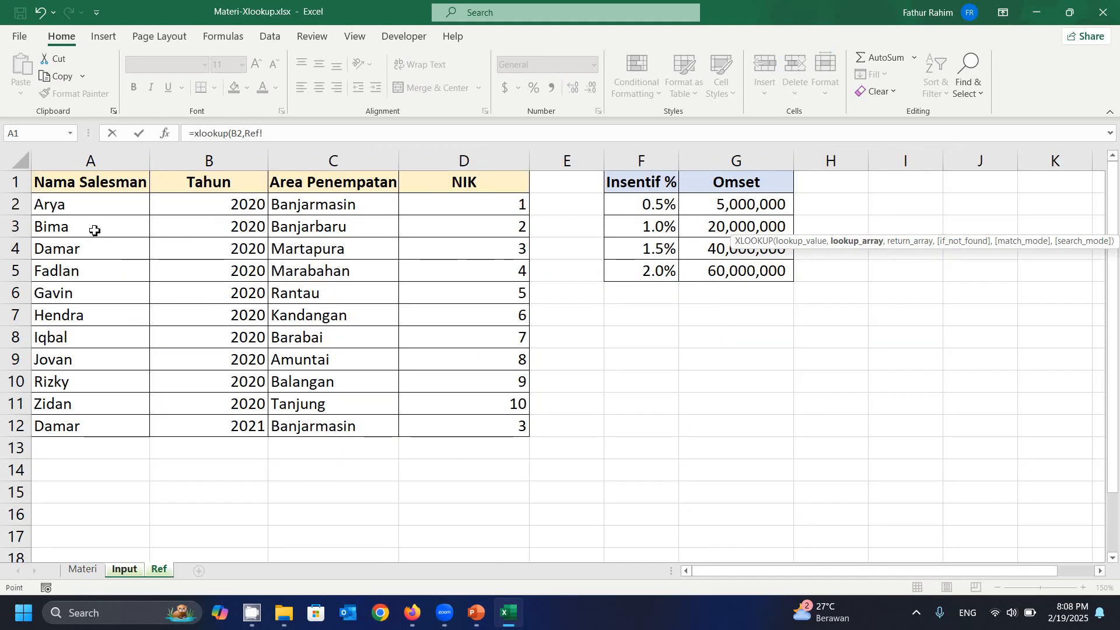
left_click(81, 214)
key("ctrl+shift+Down")
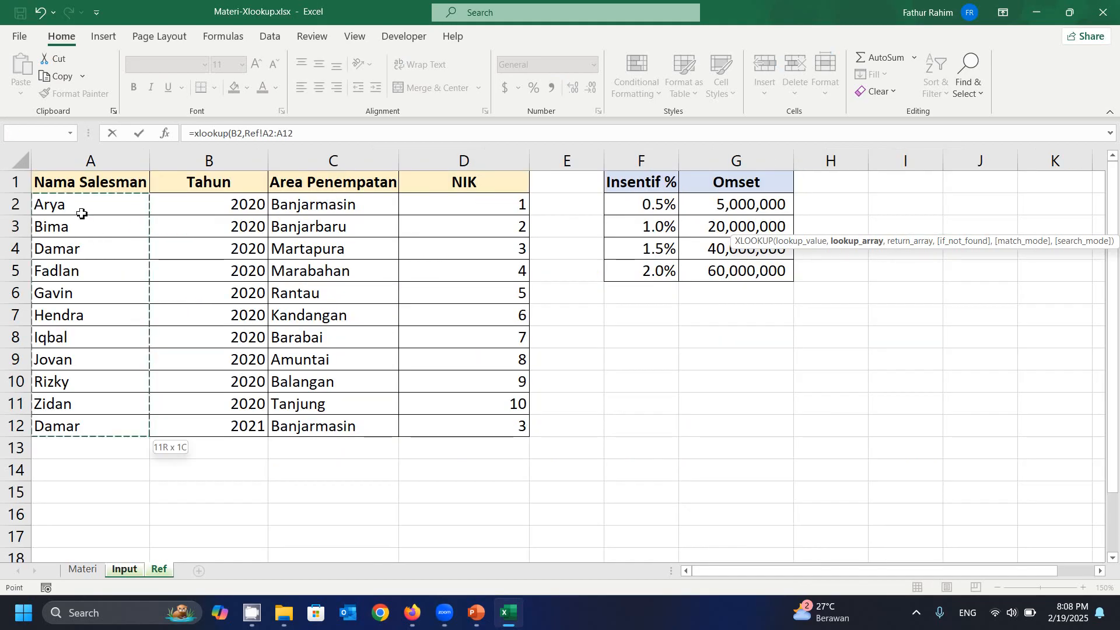
key("F4")
type(",")
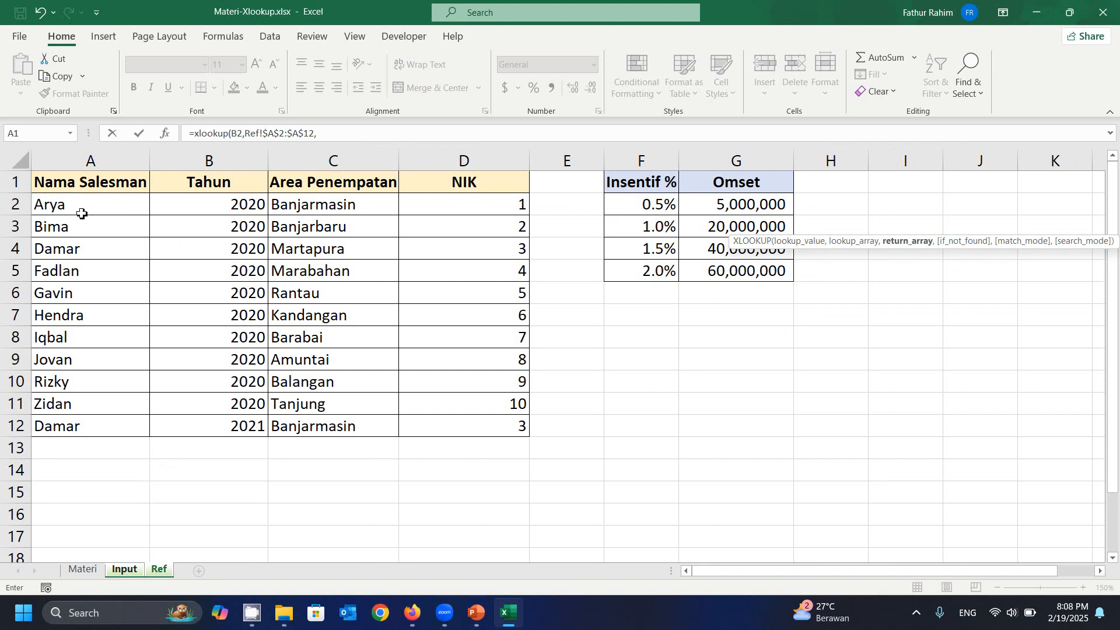
Replace the B2 lookup value in the I2 formula with the wildcard text "Ri*"
left_click(243, 134)
key("BackSpace")
key("BackSpace")
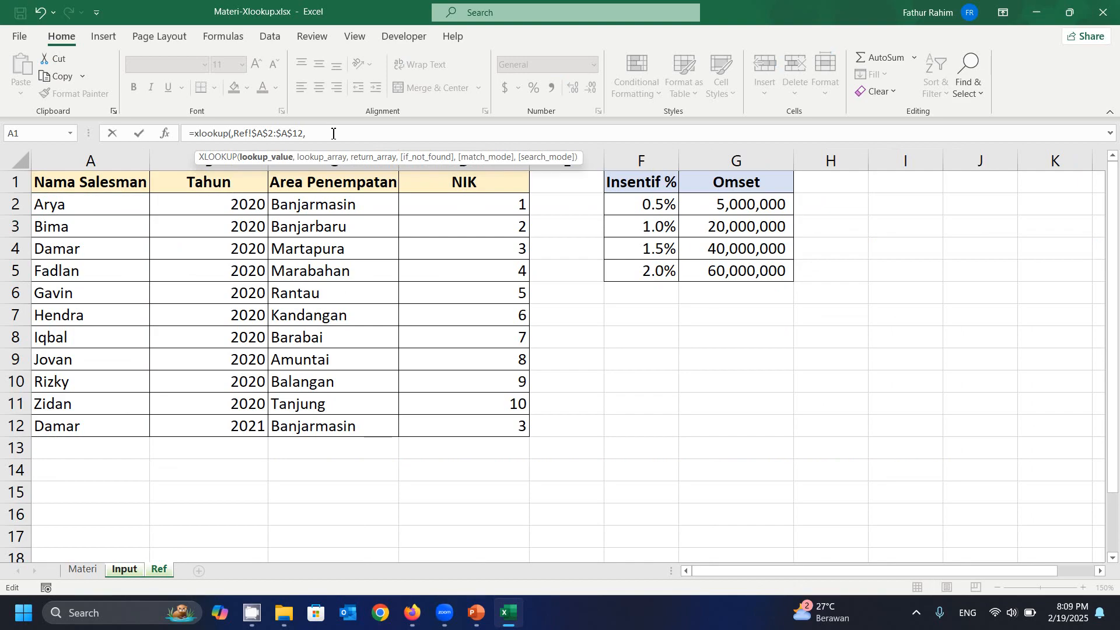
type("\"")
type("Ri")
type("*\"")
type("\"")
key("Right")
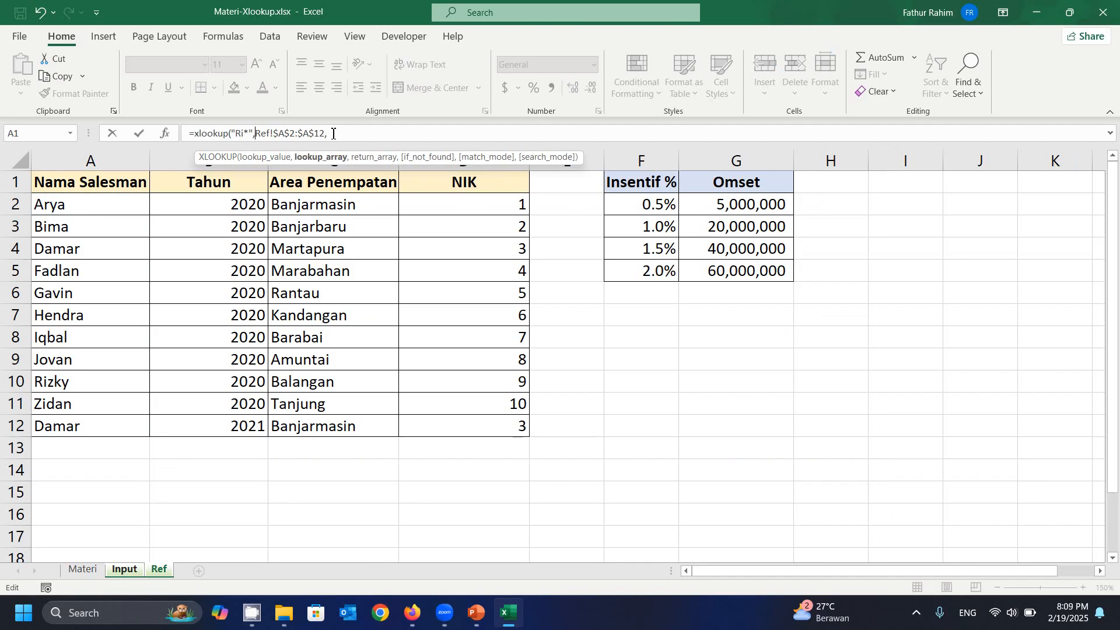
key("Right")
key("Right")
key("Right")
key("Right")
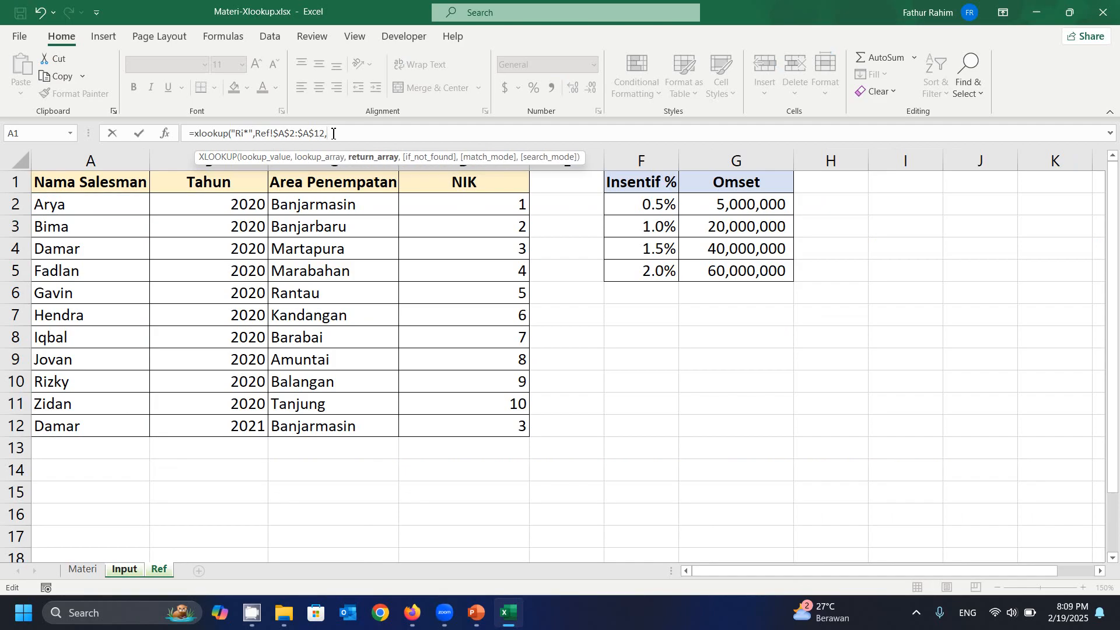
Set the return array to the absolute range Ref!$C$2:$C$12 and commit the formula in I2
left_click(302, 202)
key("ctrl+shift+Down")
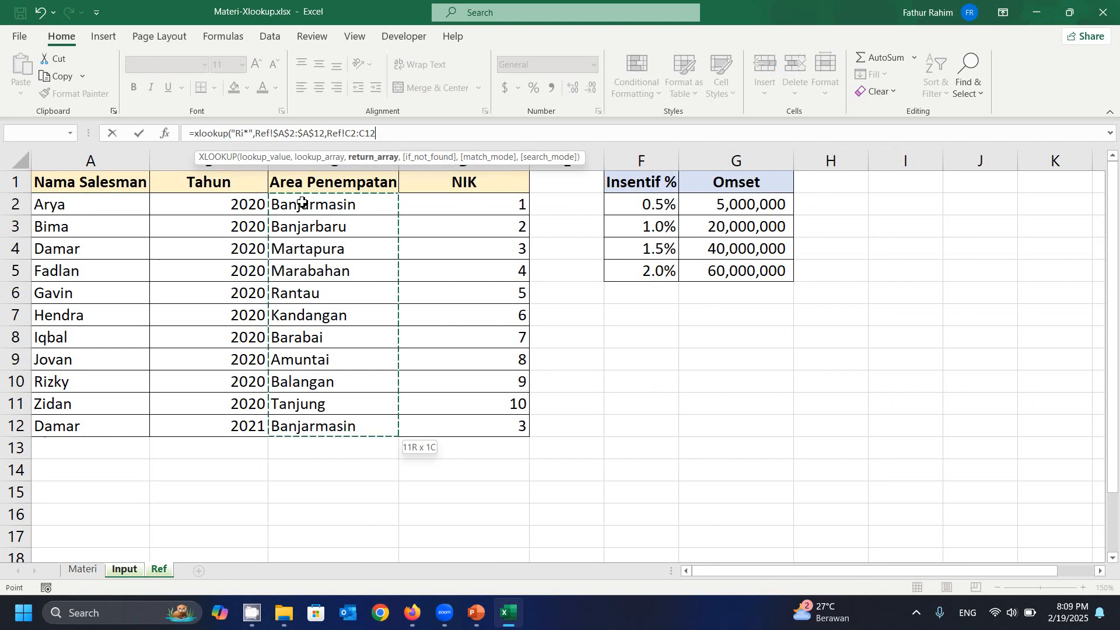
key("F4")
key("Return")
key("Up")
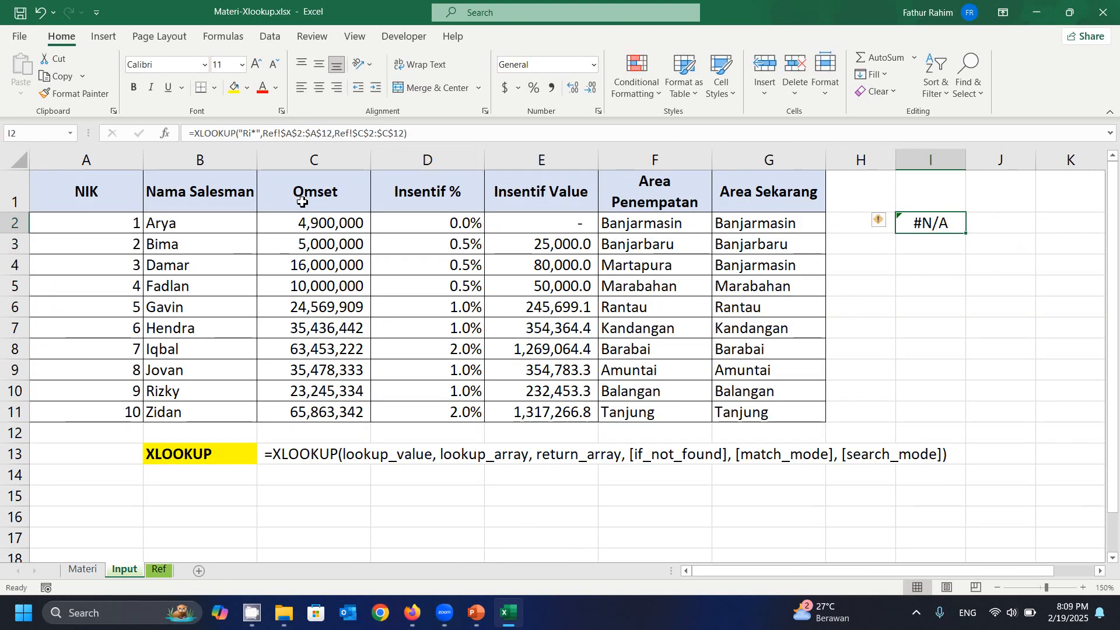
Copy the XLOOKUP formula from I2 down through I11
key("F2")
key("Escape")
key("ctrl+c")
key("shift+Down")
key("shift+Down")
key("shift+Down")
key("shift+Down")
key("shift+Down")
key("shift+Down")
key("shift+Down")
key("shift+Down")
key("shift+Down")
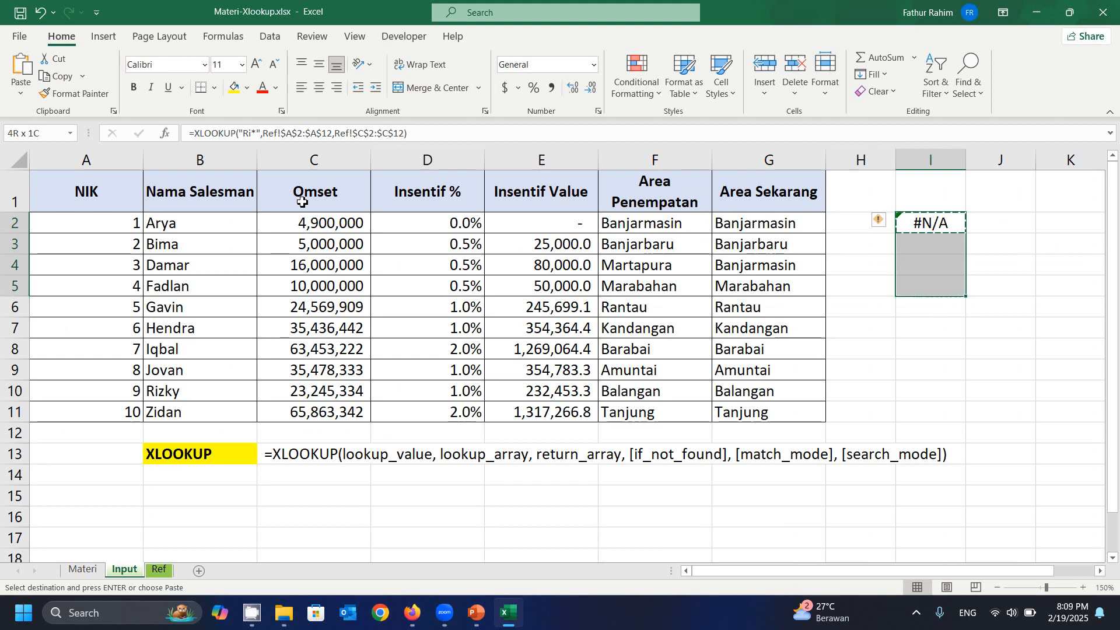
key("Return")
key("Escape")
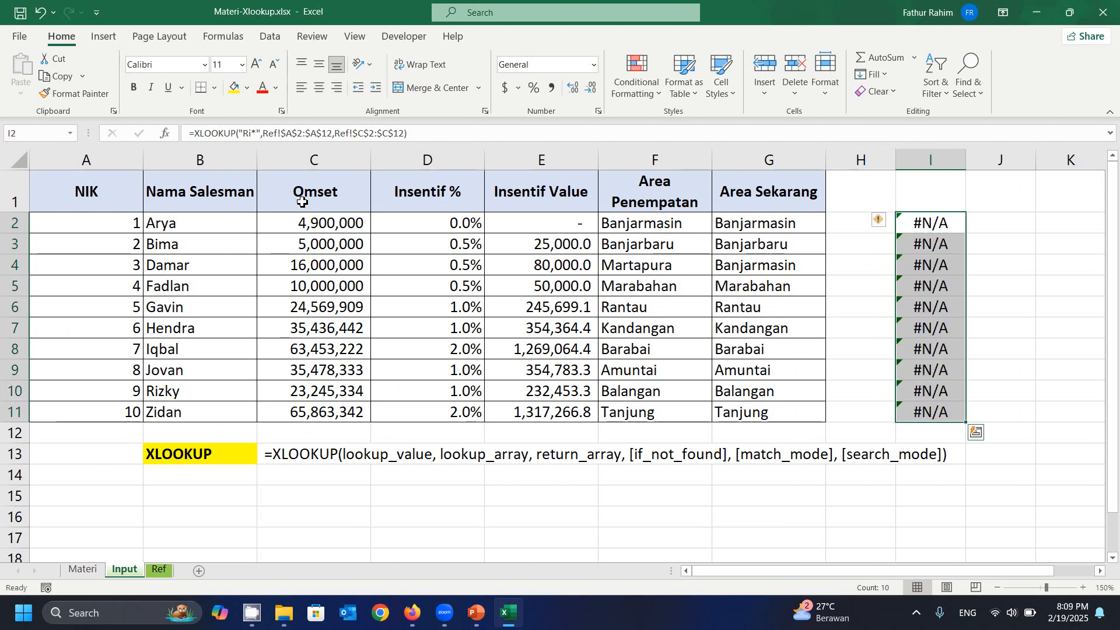
Try the I2 formula with the asterisk outside the quotation marks, as "Ri"*
key("ctrl+Down")
key("Up")
key("Up")
key("Up")
key("Up")
key("Up")
key("Up")
key("Up")
key("Up")
key("Up")
key("F2")
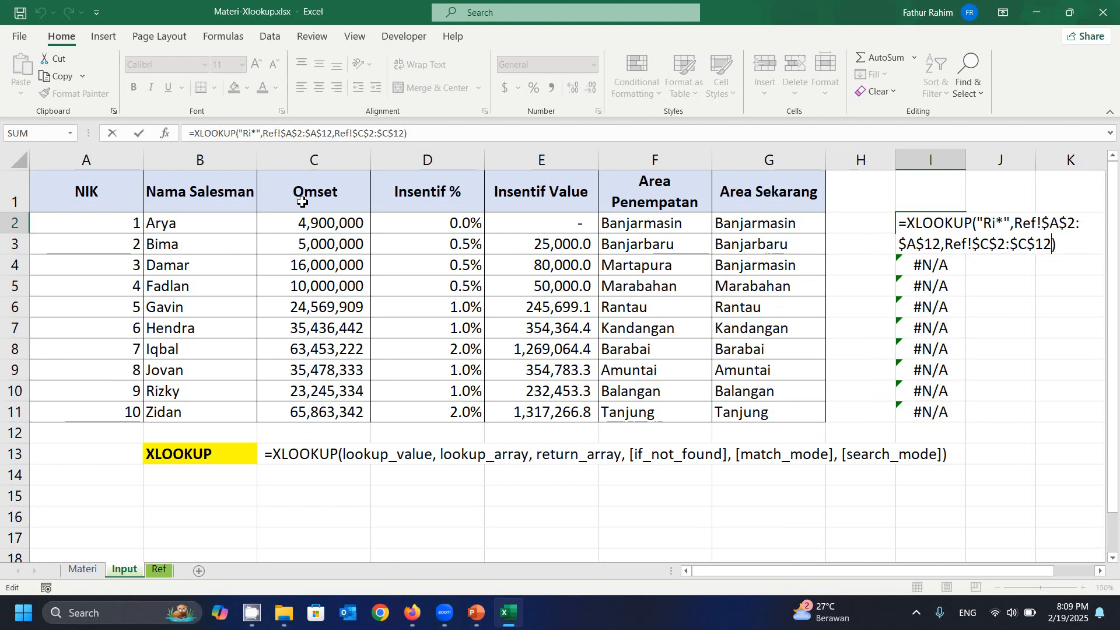
key("Left")
key("Left")
key("Left")
key("Left")
key("Left")
key("Left")
key("Left")
key("Left")
key("Left")
key("Left")
key("Left")
key("Left")
key("Left")
key("Left")
key("Left")
key("Left")
key("Left")
key("Left")
key("Left")
key("Left")
key("Left")
key("Left")
key("Left")
key("Left")
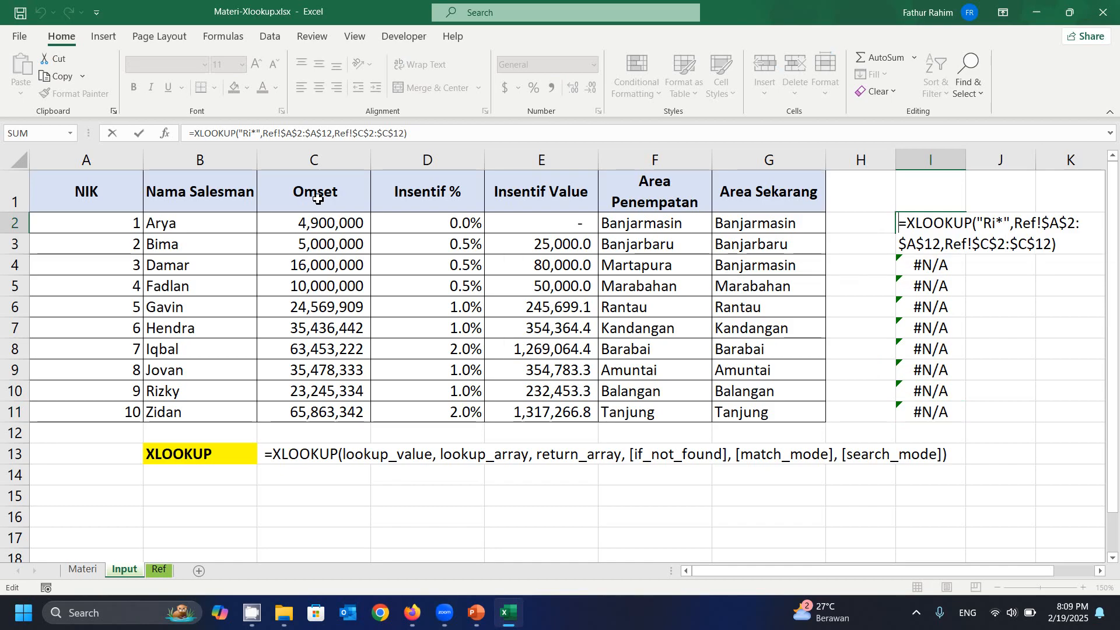
left_click(1005, 223)
key("BackSpace")
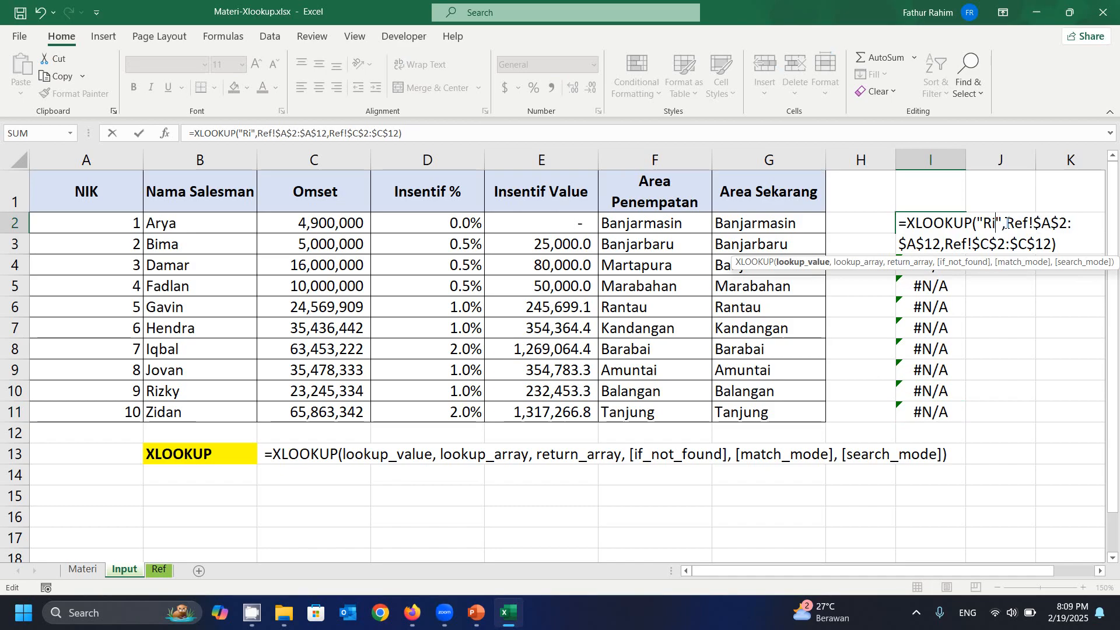
type("*")
key("Return")
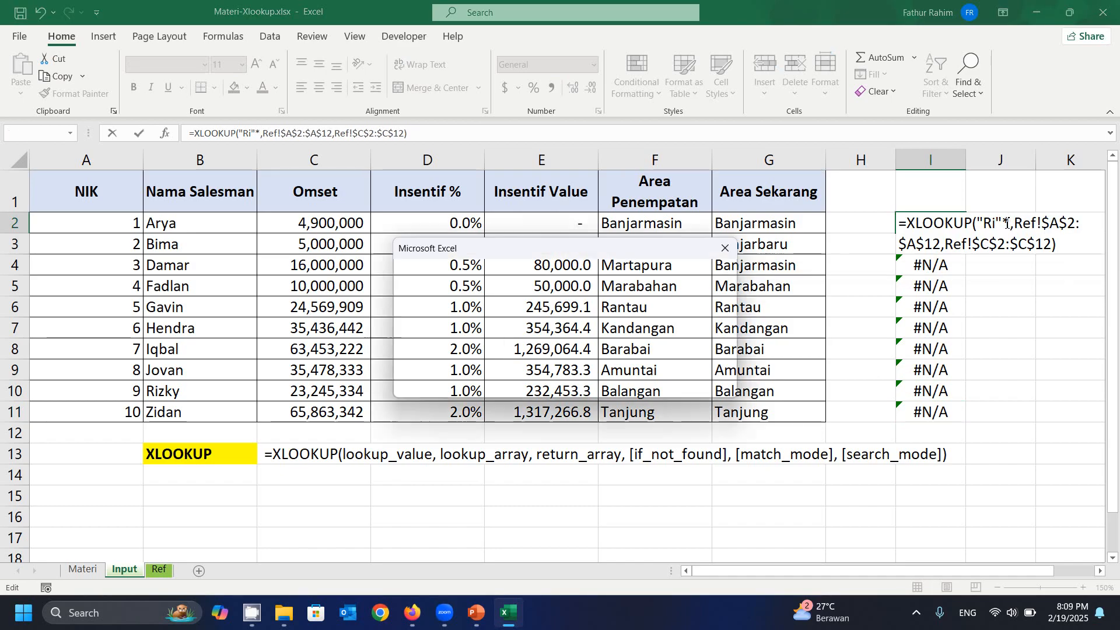
key("Return")
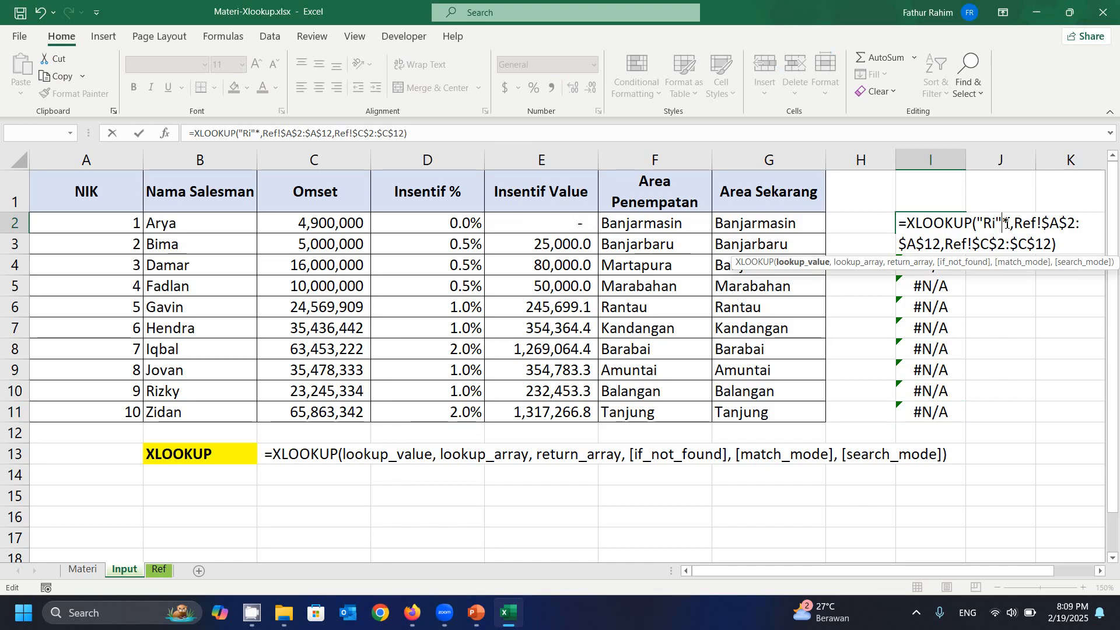
Try the I2 formula with the lookup value Ri* without quotation marks
key("BackSpace")
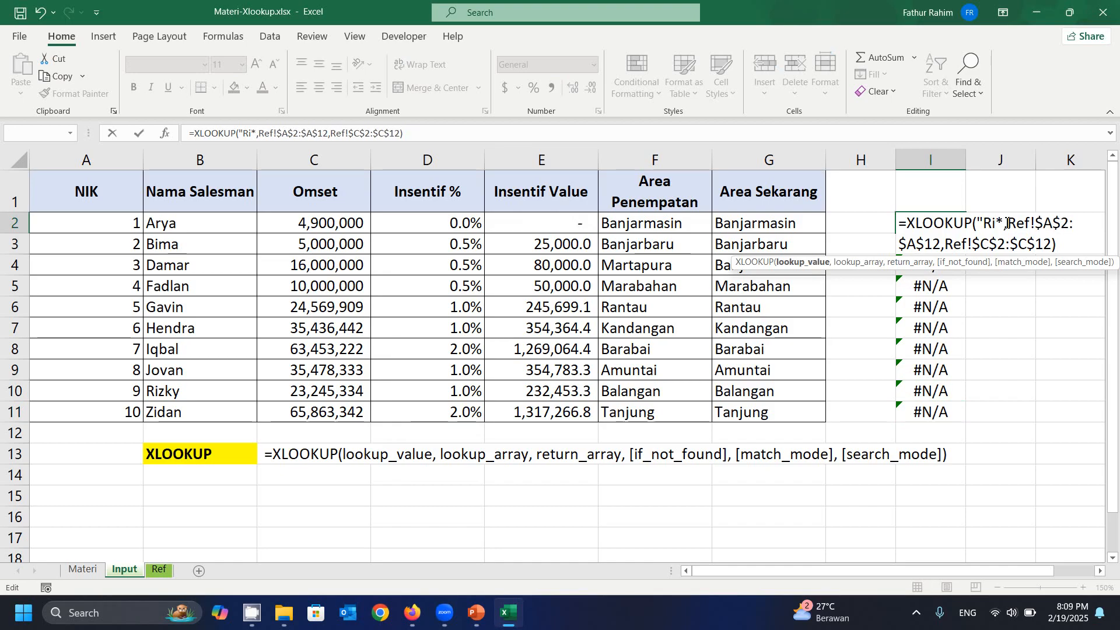
key("BackSpace")
key("Return")
key("Return")
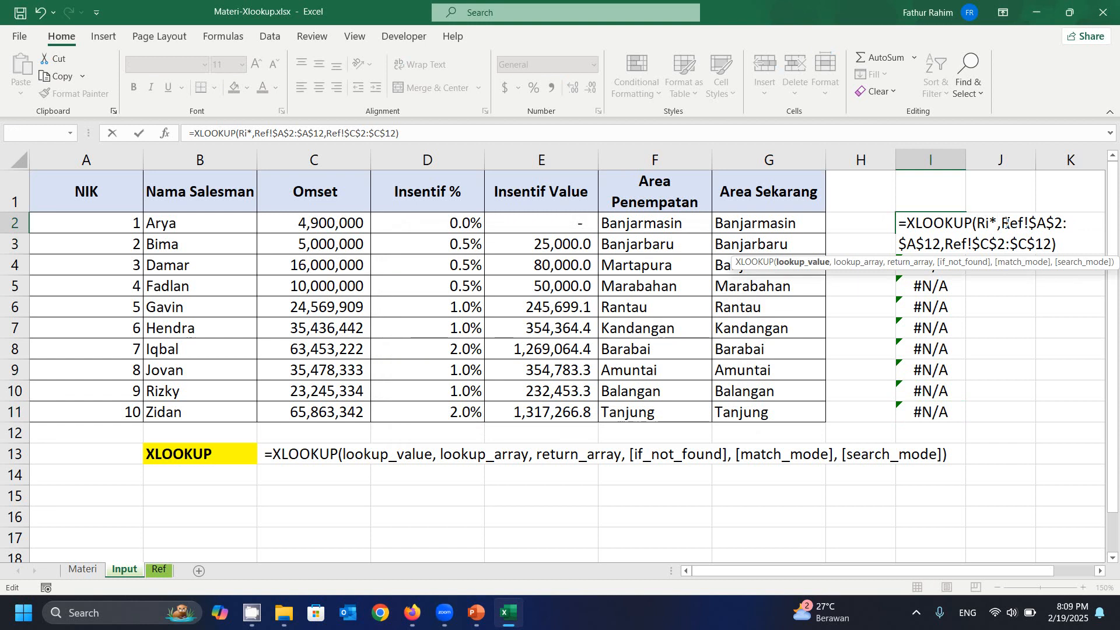
Restore the quotation marks around the lookup value in I2 as "Ri*" and commit the formula
key("Left")
type("*")
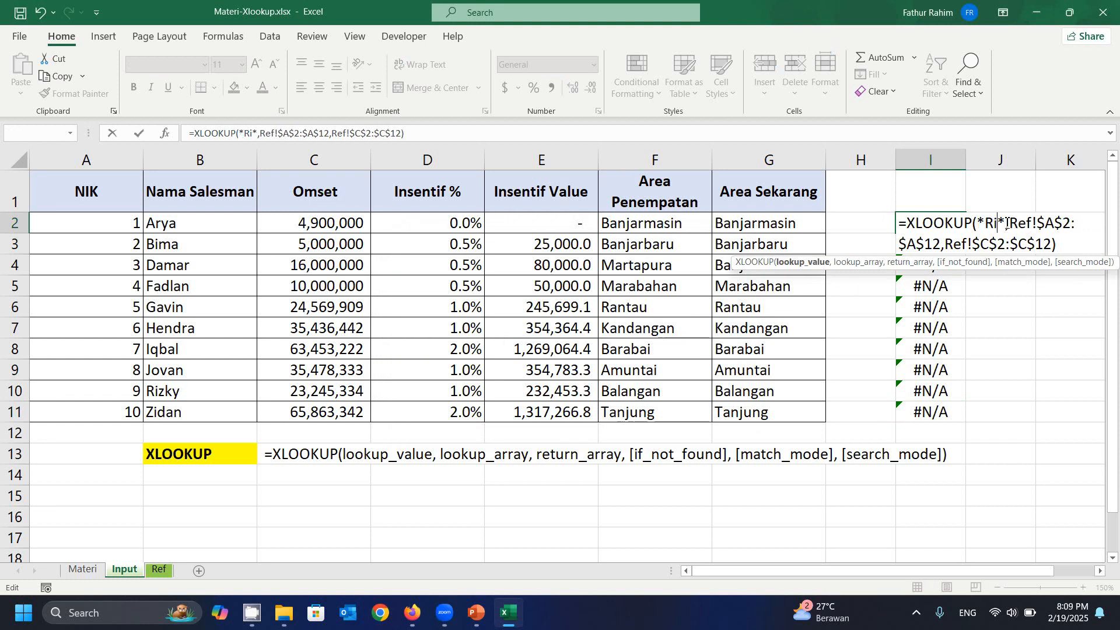
key("BackSpace")
type("\"")
key("Right")
key("Right")
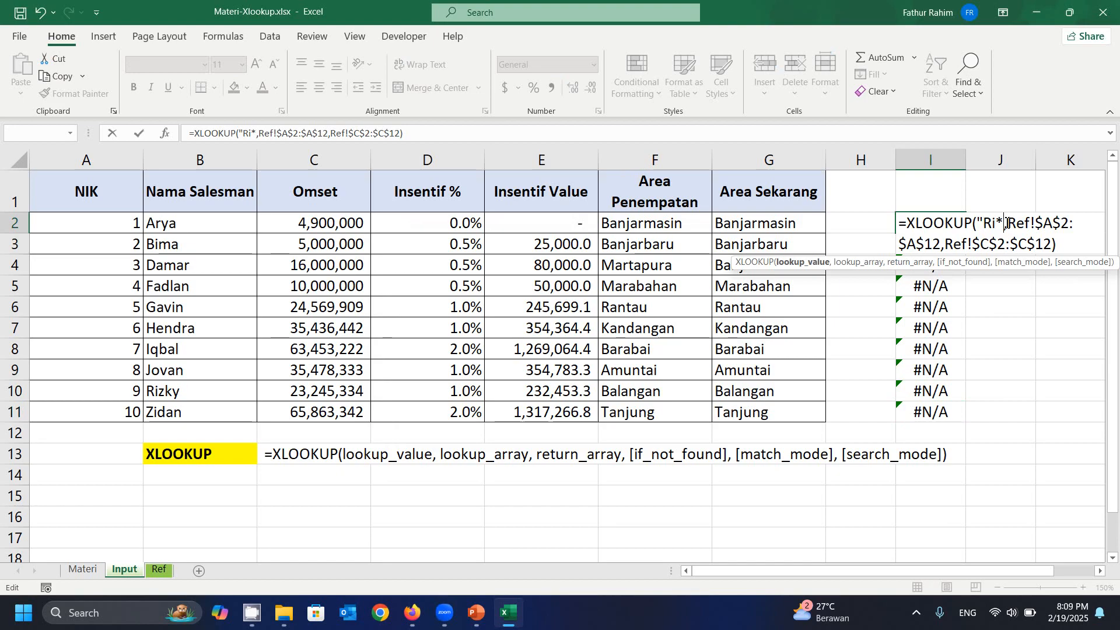
type("\"")
key("ctrl+Return")
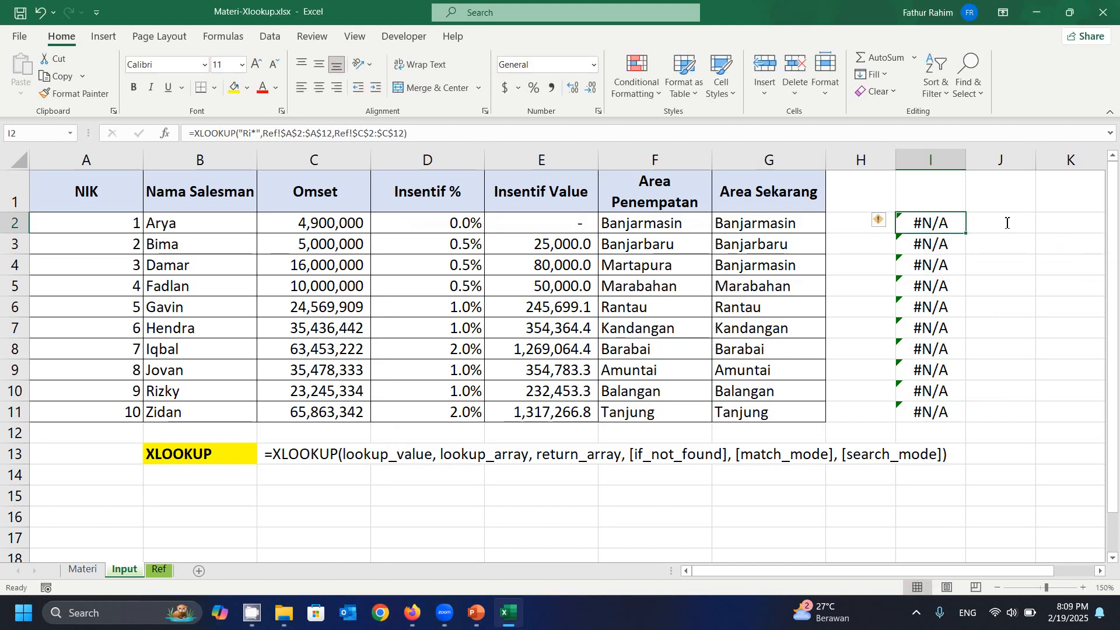
Recopy the I2 formula down through I11 and inspect the copy in I10
key("ctrl+c")
key("ctrl+shift+Down")
key("Return")
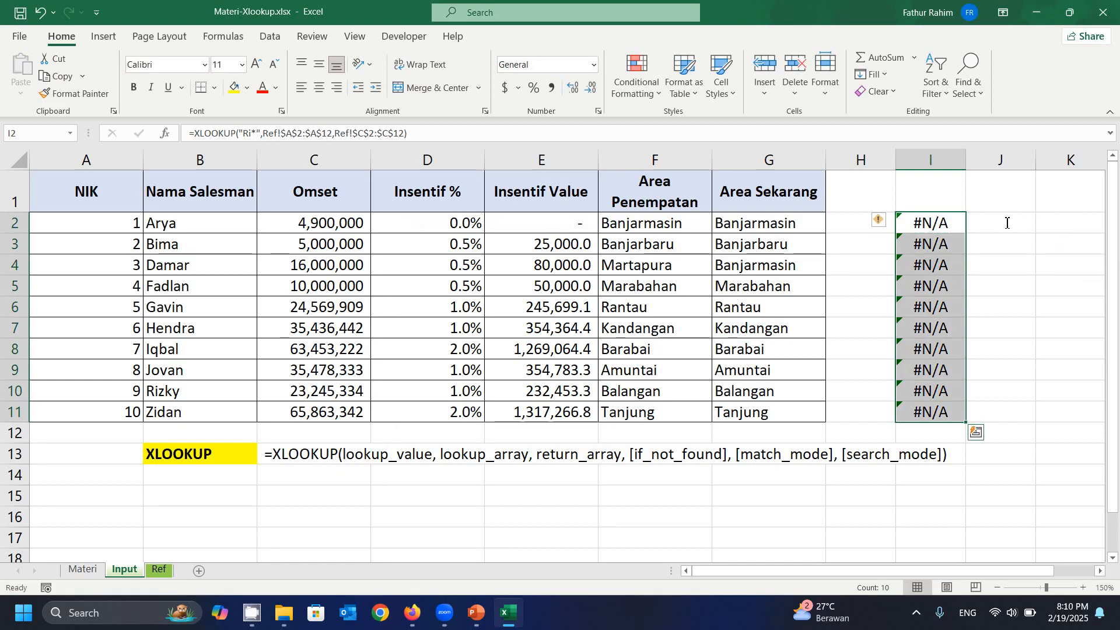
key("ctrl+Down")
key("Up")
key("F2")
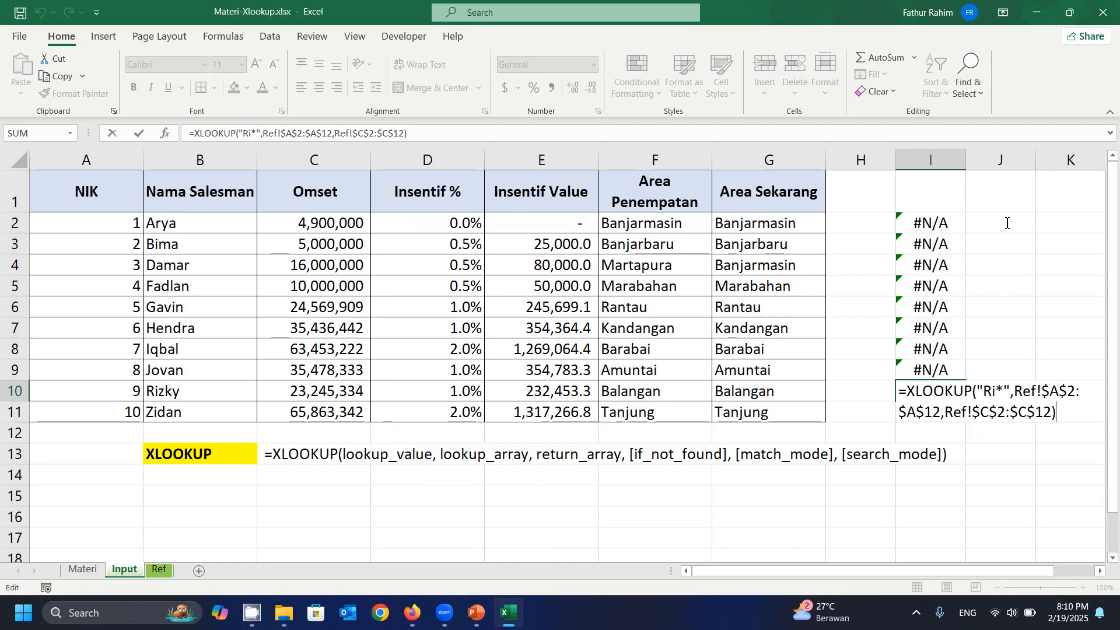
key("Escape")
key("Up")
key("Up")
key("Up")
key("Up")
key("Up")
key("Up")
key("Up")
key("Up")
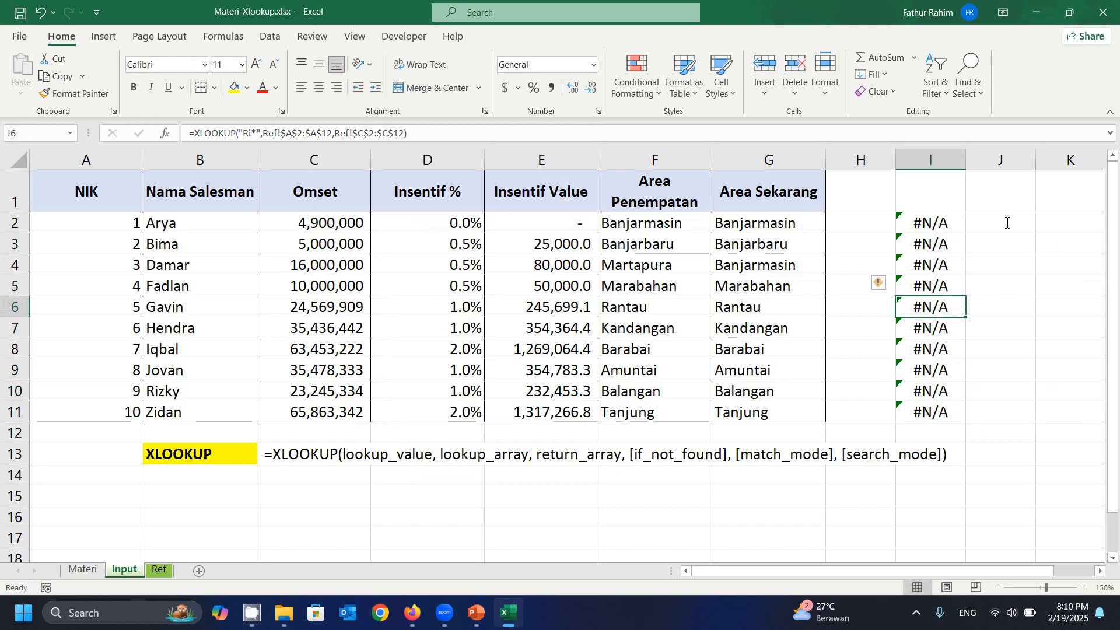
Add match mode 2 (wildcard character match) to the I2 formula, leaving the if_not_found argument empty
key("F2")
key("Left")
key("Left")
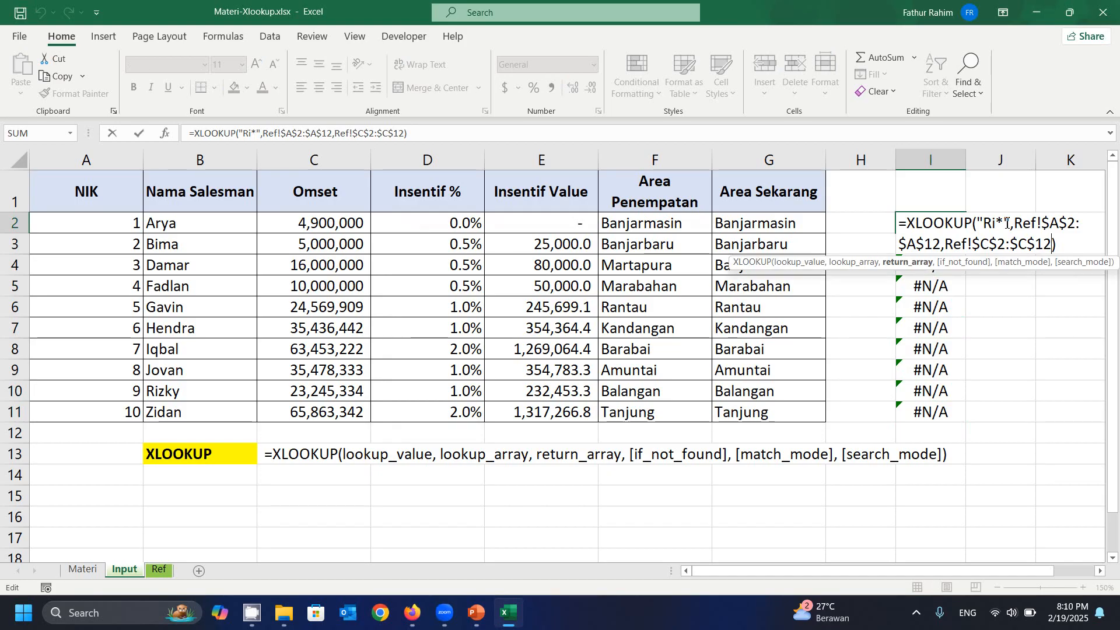
type(",")
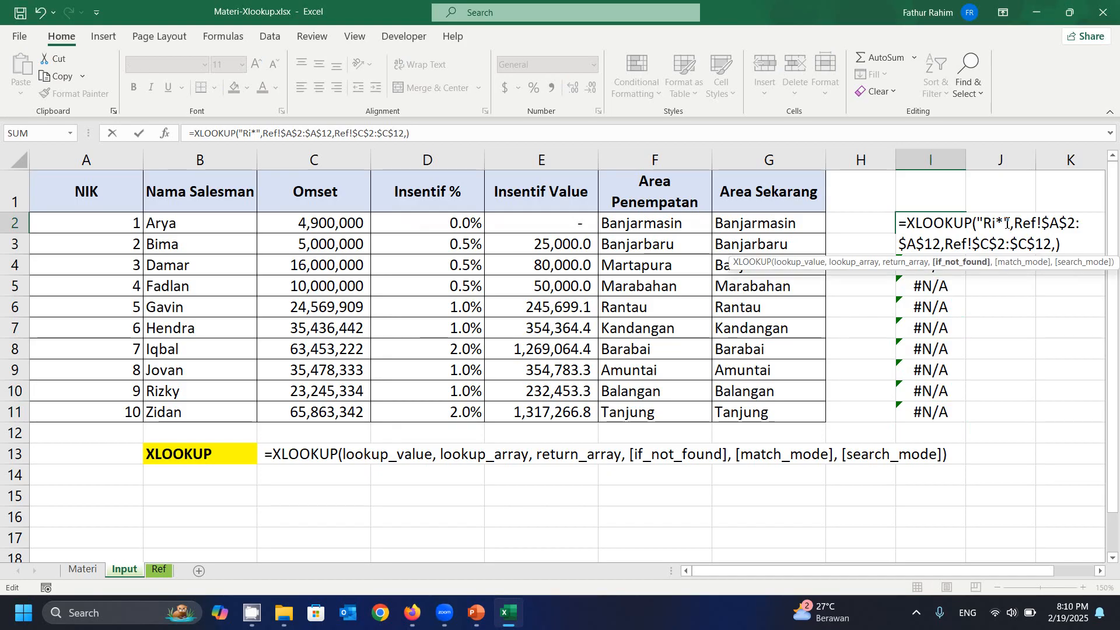
type(",")
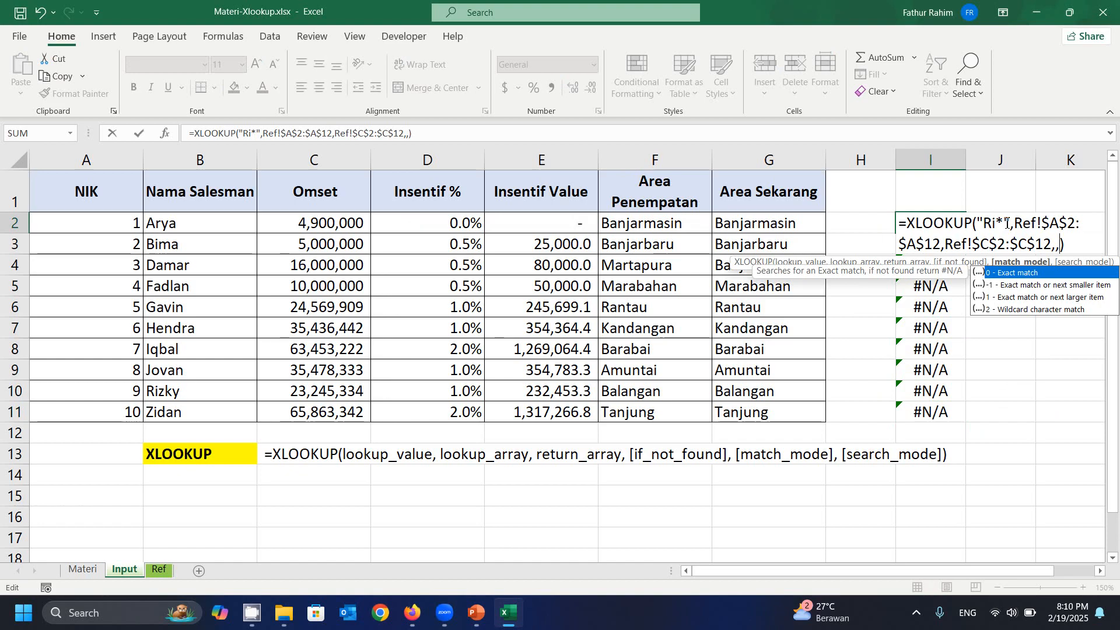
type("2")
key("Return")
Copy the wildcard-match formula from I2 down through I11
key("Up")
key("ctrl+c")
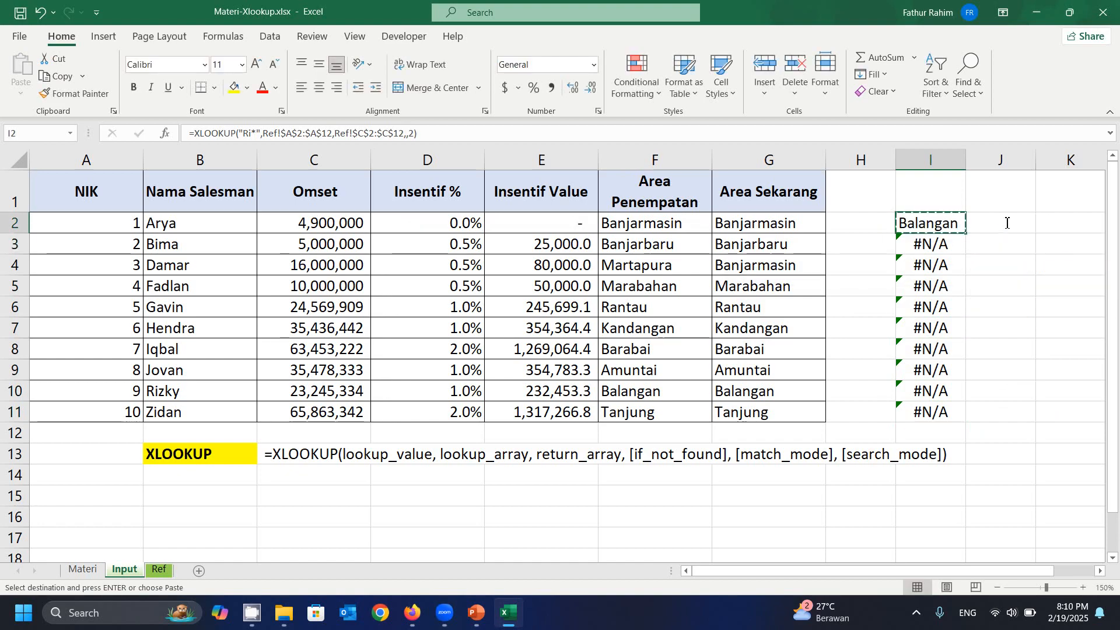
key("ctrl+shift+Down")
key("Return")
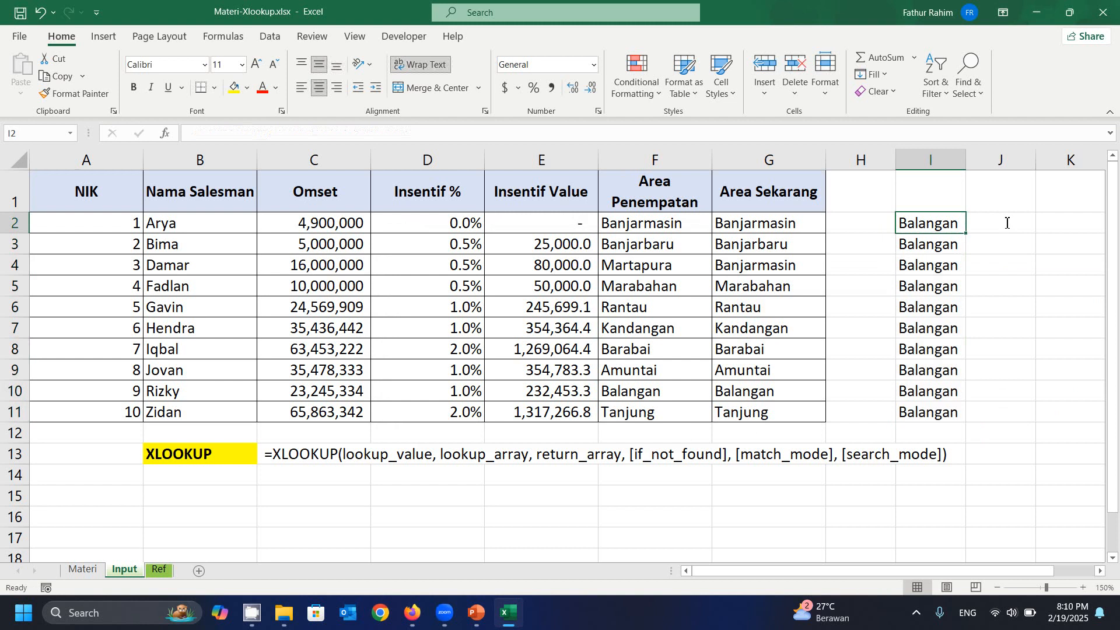
Inspect the formula in I10 and compare its result with the Area Penempatan in row 10 of the Ref sheet
key("ctrl+Down")
key("Up")
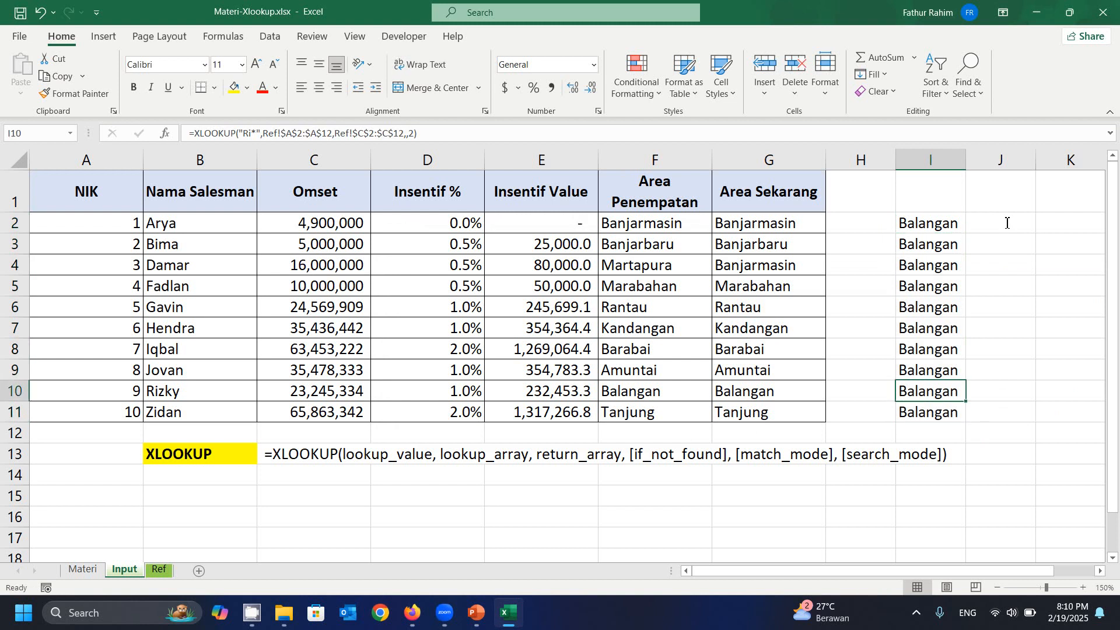
key("F2")
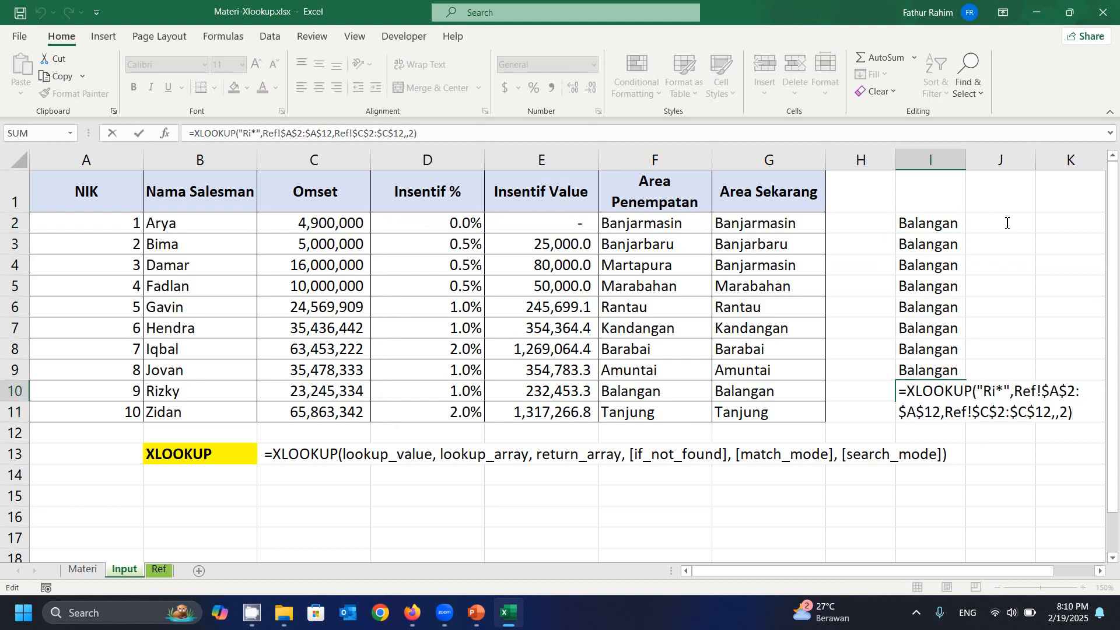
key("Escape")
key("Left")
key("Left")
key("Left")
key("Left")
key("Left")
key("Left")
key("Left")
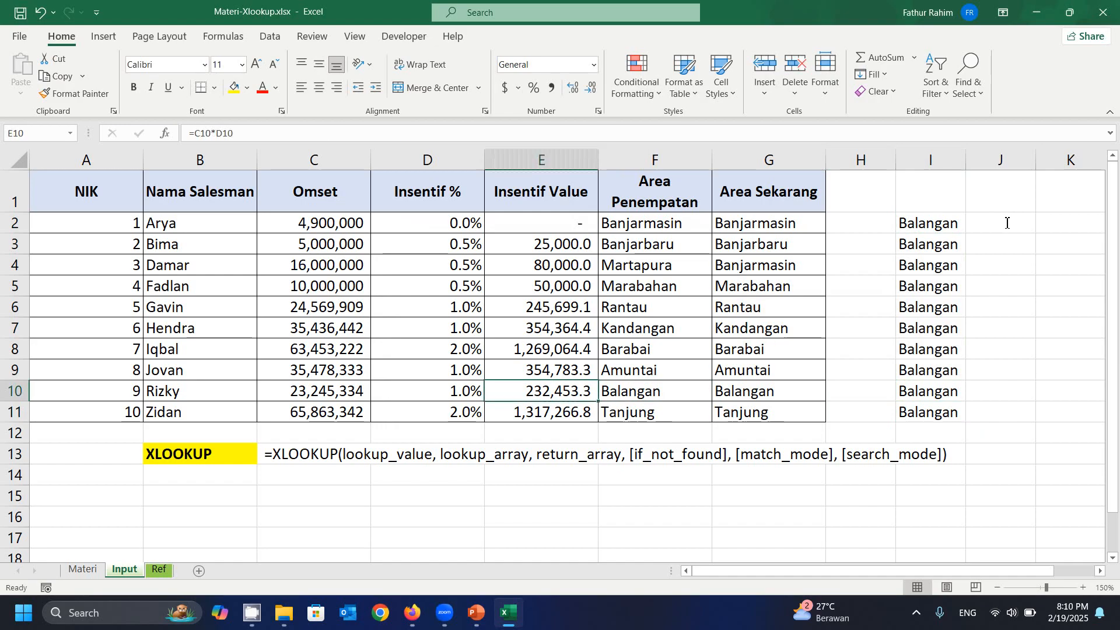
key("Right")
key("Right")
key("Right")
key("ctrl+Page_Down")
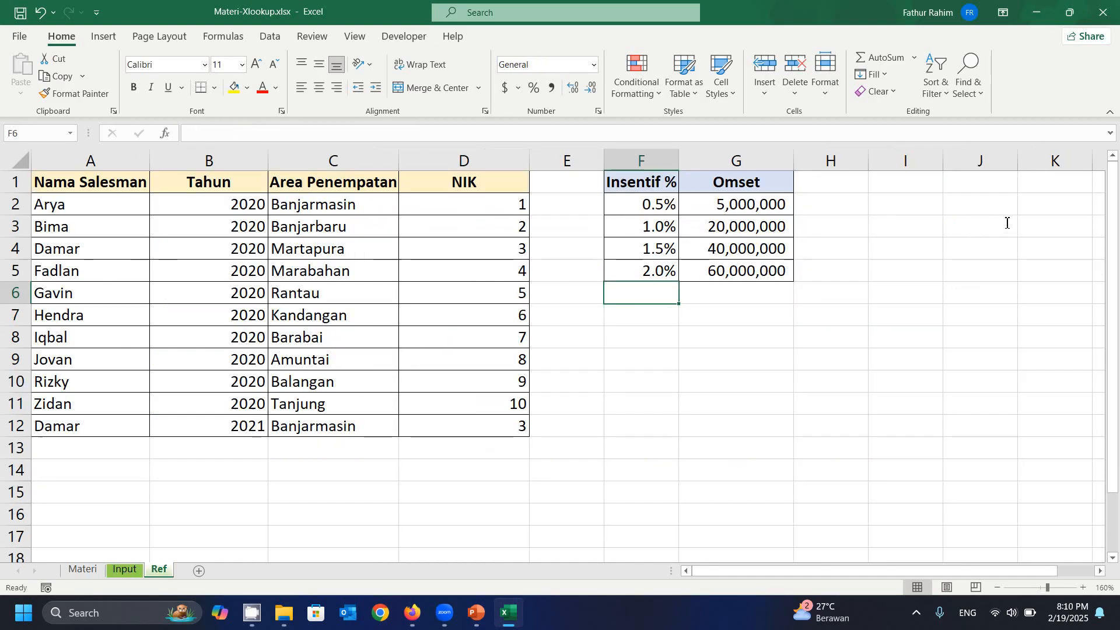
key("Left")
key("Left")
key("Left")
key("Down")
key("Down")
key("Down")
key("Down")
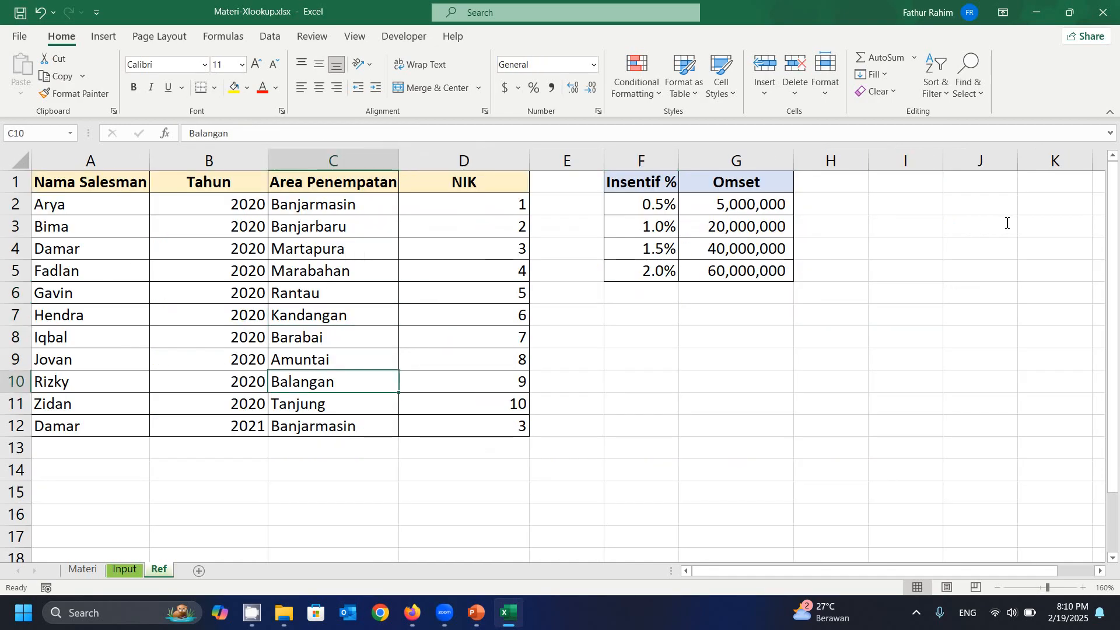
Return to the Input sheet and fill the I2 formula down over I2:I11
key("ctrl+Page_Up")
key("Right")
key("Right")
key("Right")
key("Right")
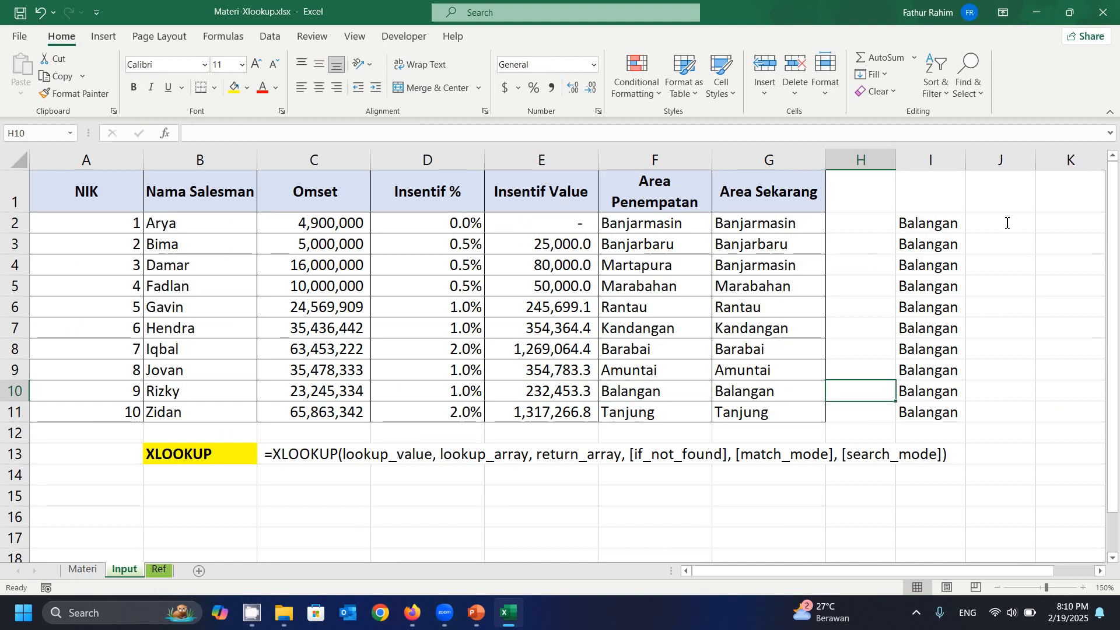
key("ctrl+Up")
key("ctrl+shift+Down")
key("ctrl+d")
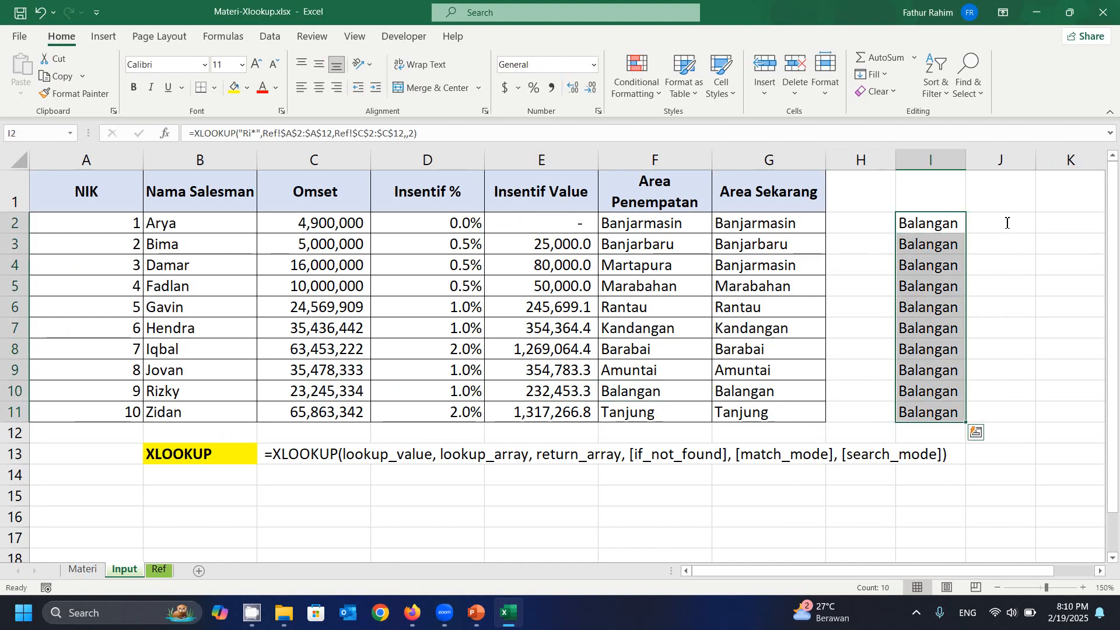
Change the lookup value in the I2 wildcard XLOOKUP formula to "iq*"
key("Down")
key("ctrl+Down")
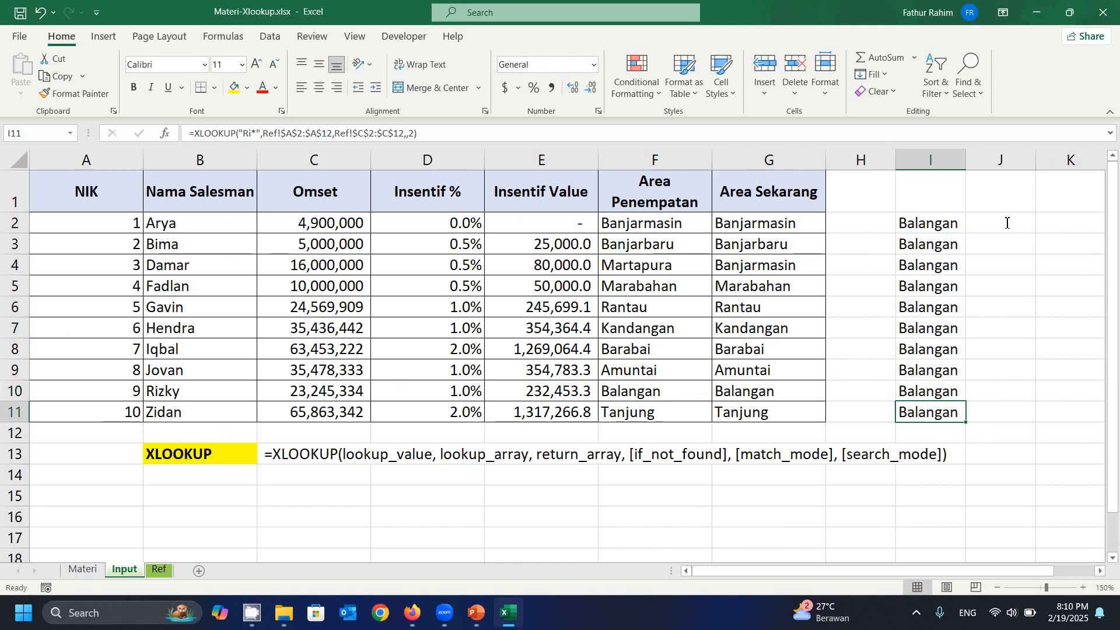
key("Up")
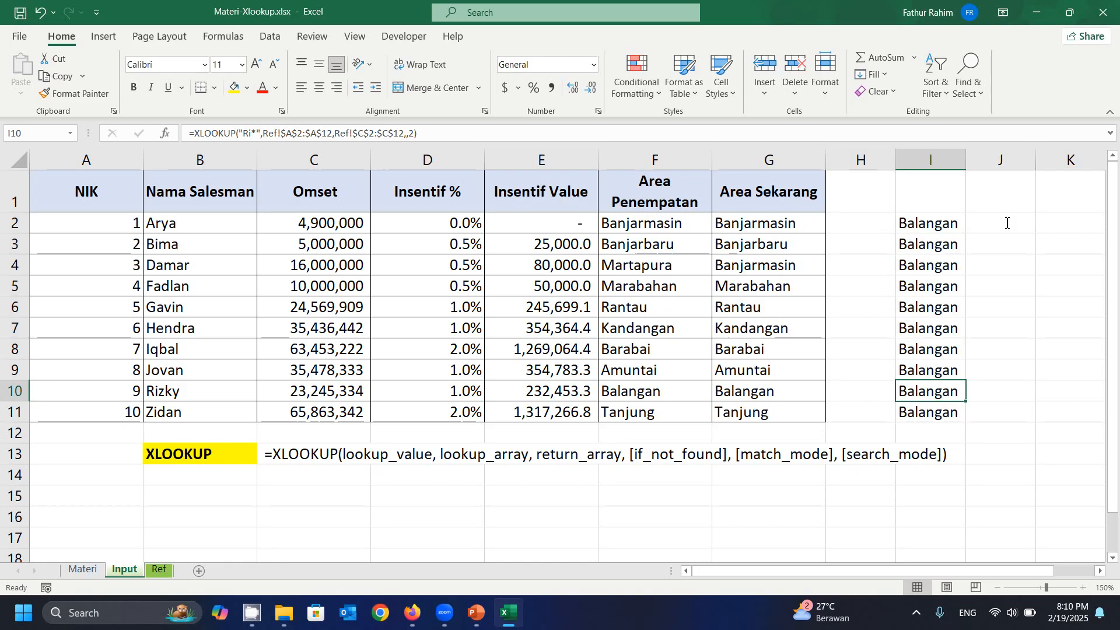
key("ctrl+Up")
key("F2")
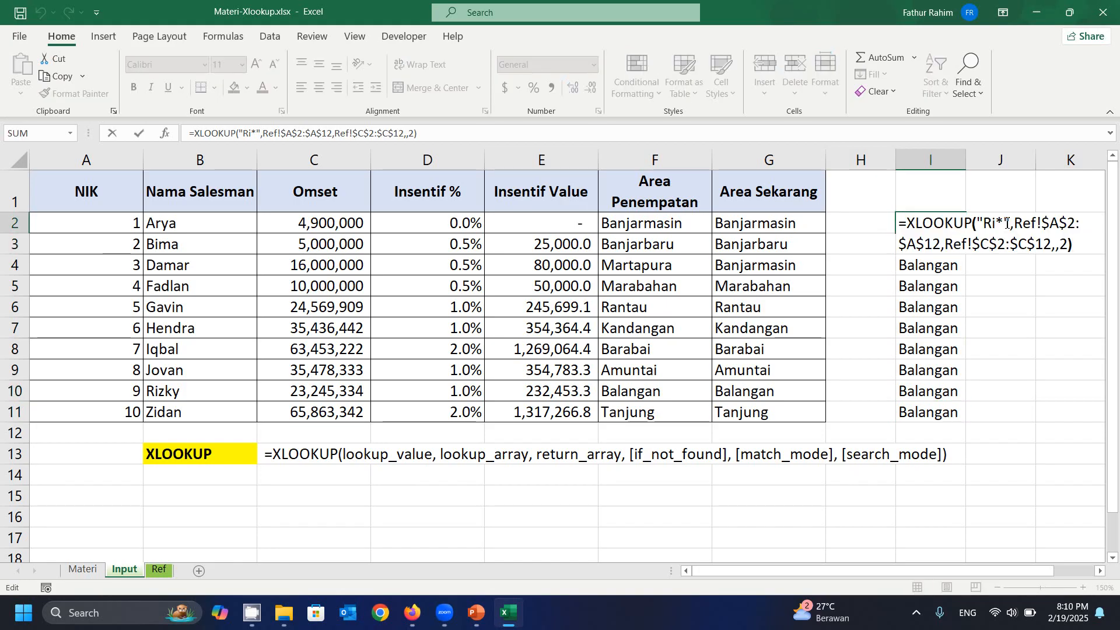
key("Left")
key("Left")
key("Right")
key("Right")
key("Left")
key("Left")
key("Up")
key("Left")
key("Left")
key("Left")
key("Left")
key("Left")
key("Left")
key("Left")
key("Left")
key("Left")
key("Left")
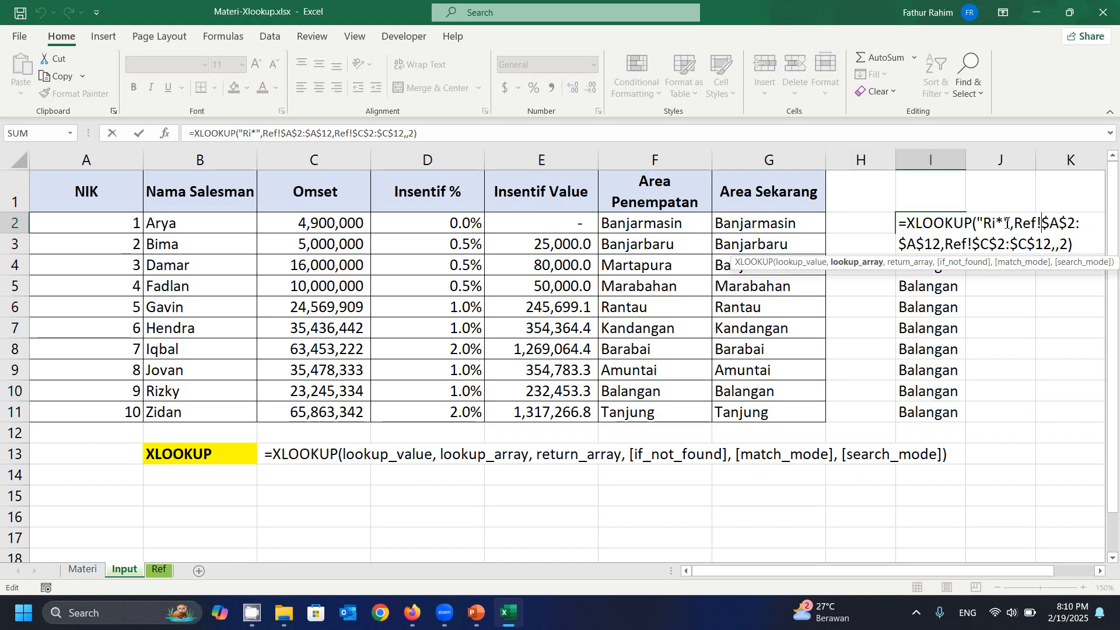
key("BackSpace")
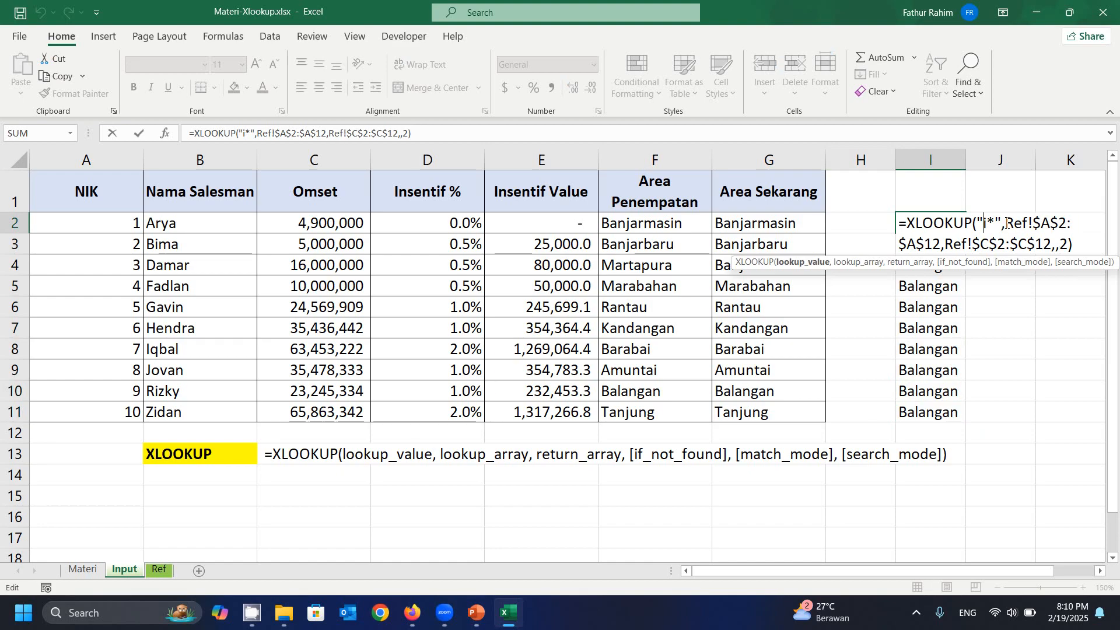
type("q")
key("Return")
key("Up")
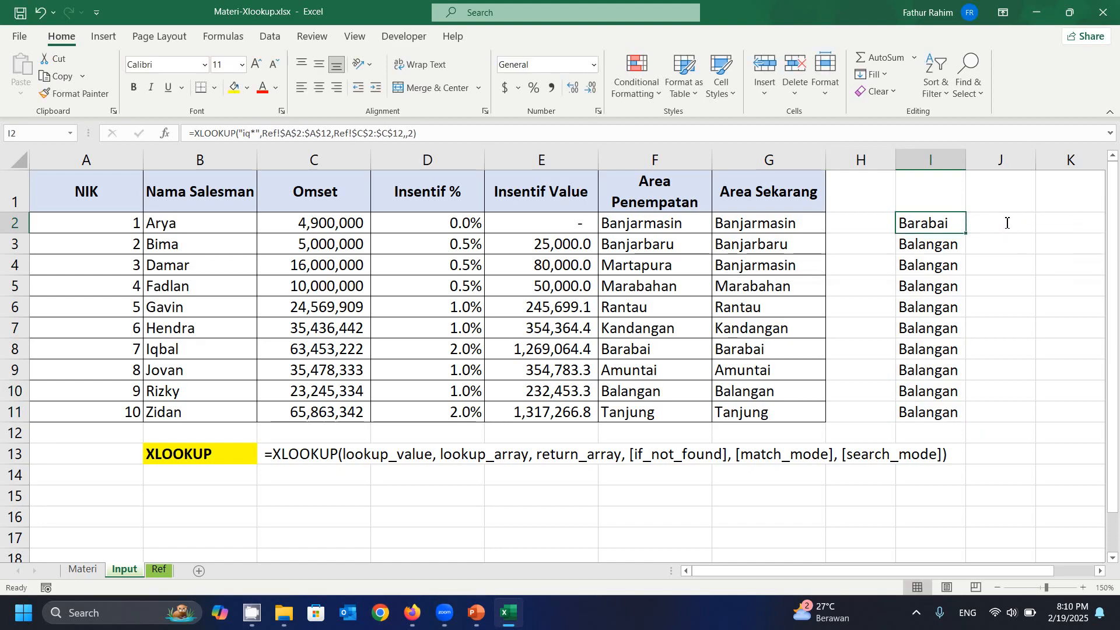
Copy the "iq*" lookup formula from I2 down through I11 and check the result in row 8
key("ctrl+c")
key("ctrl+shift+Down")
key("Return")
key("Down")
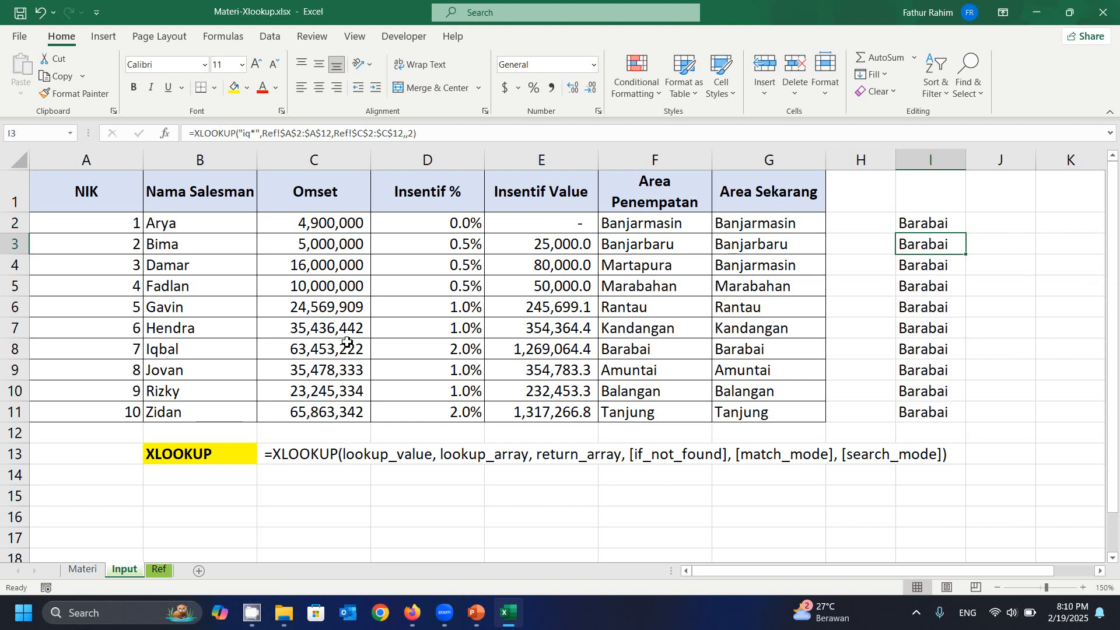
left_click(948, 355)
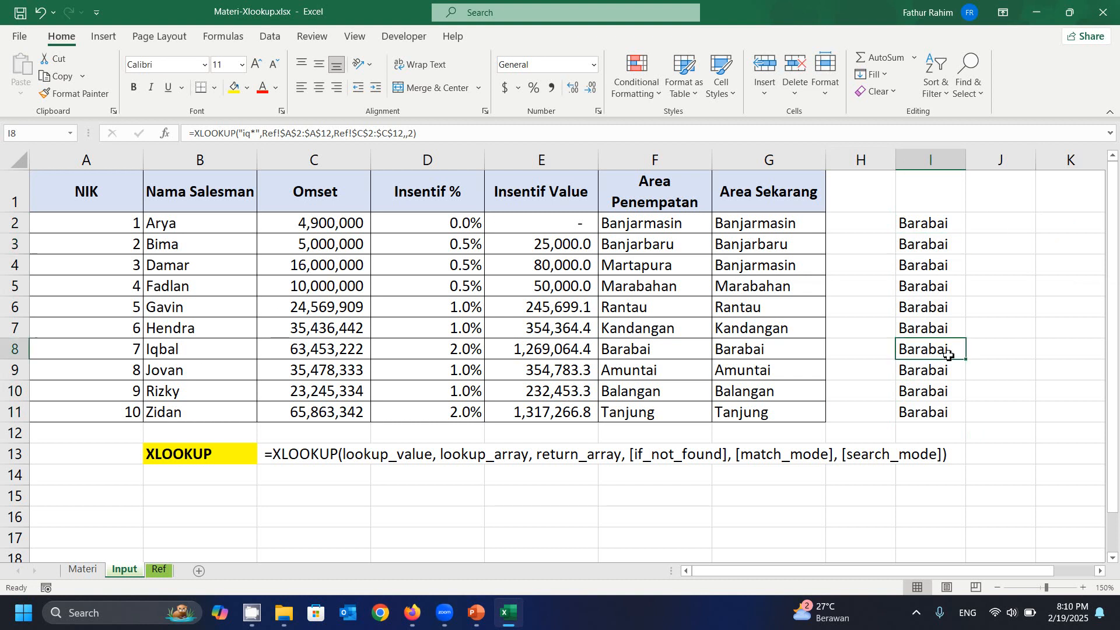
Clear the wildcard test formulas from I2:I11
key("ctrl+Up")
key("Down")
key("Up")
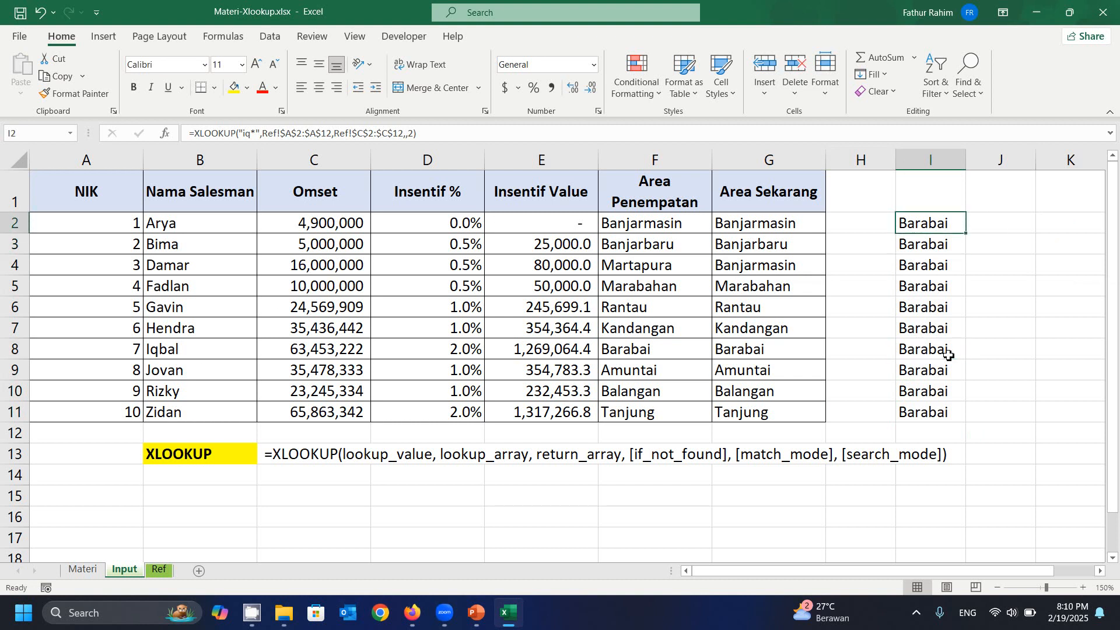
key("ctrl+shift+Down")
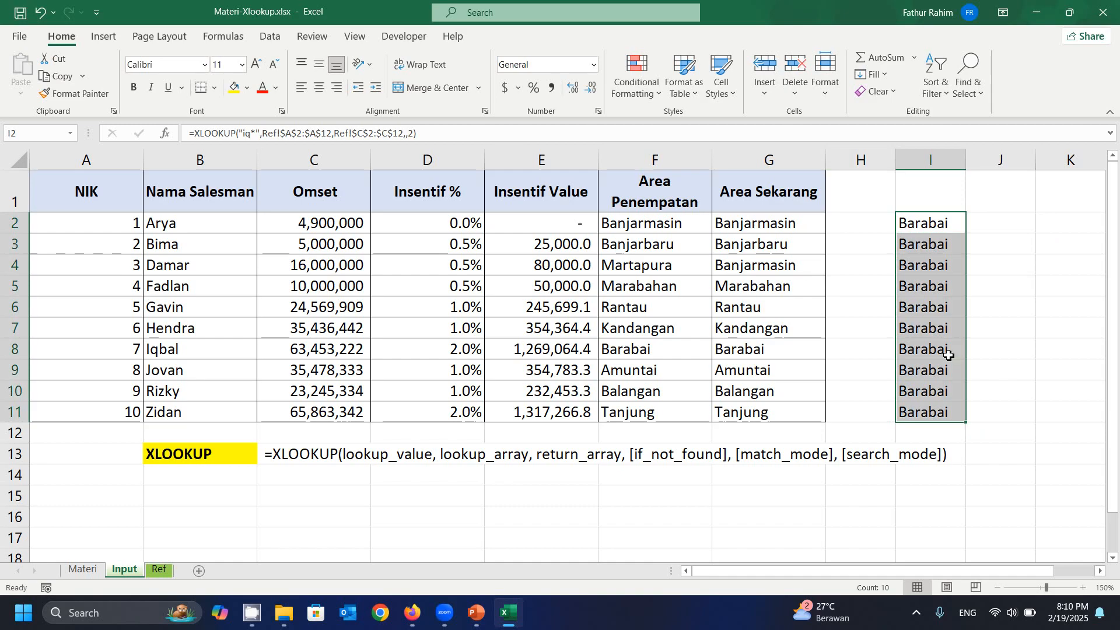
key("Delete")
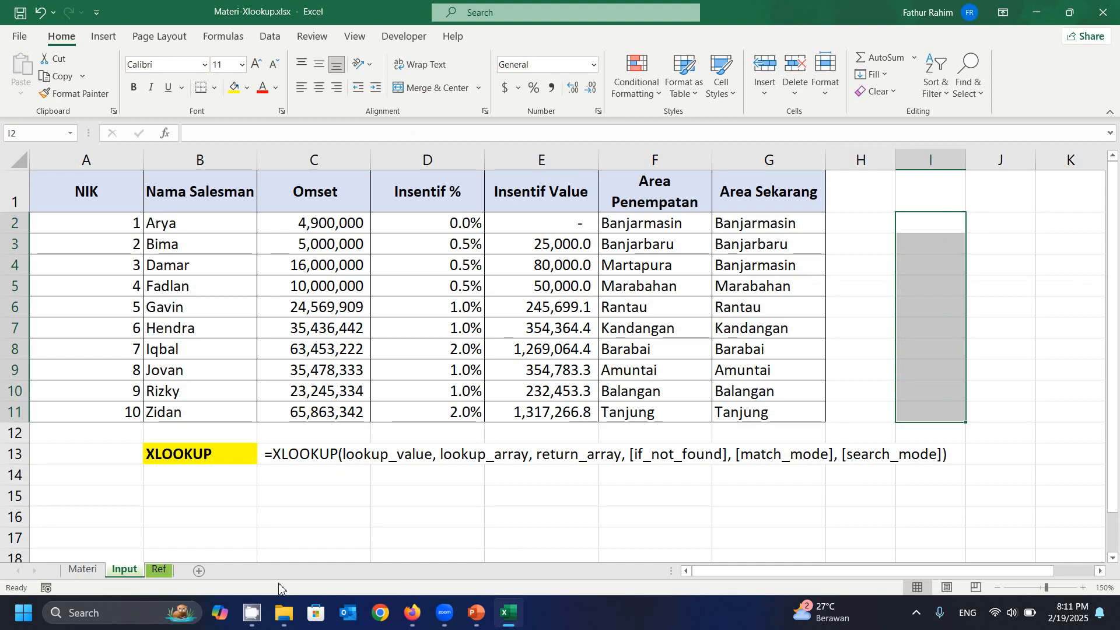
mouse_move(255, 616)
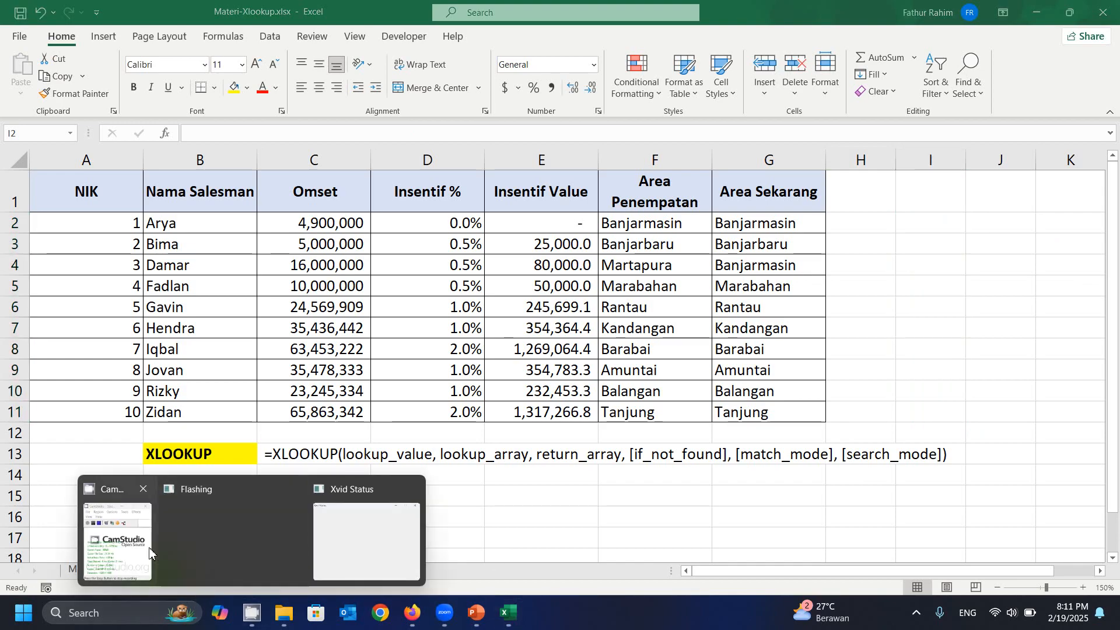